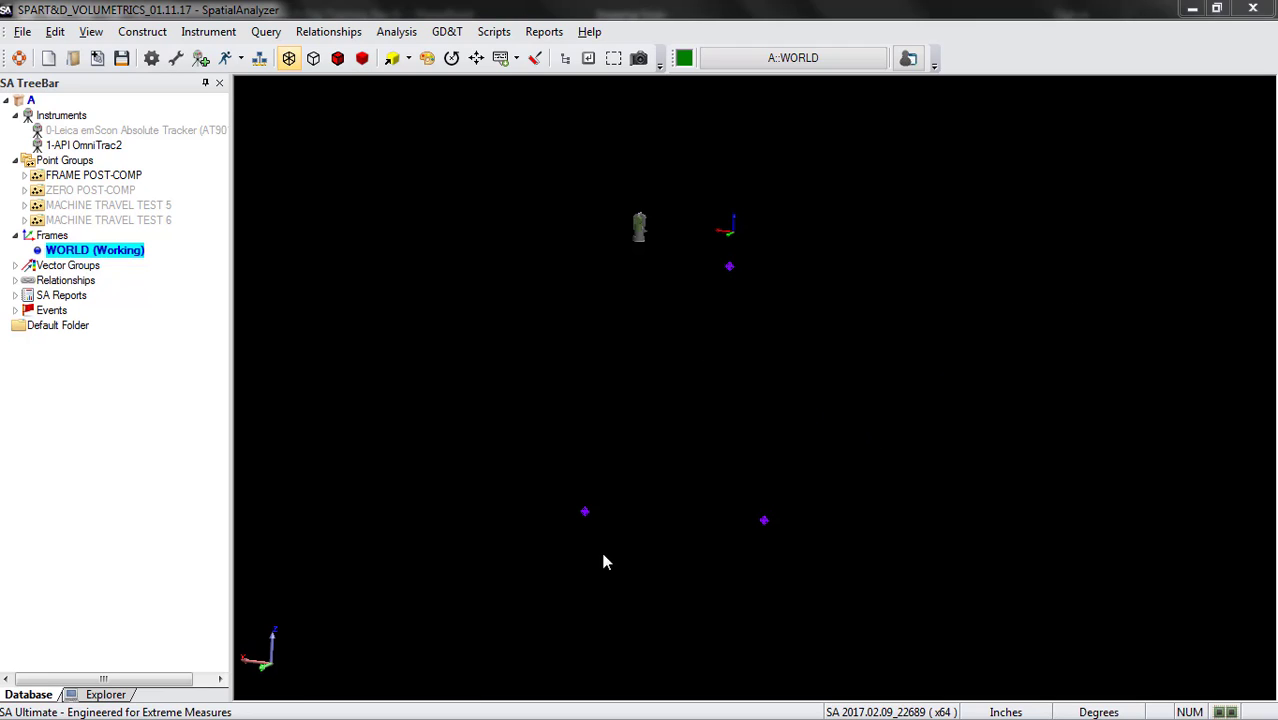
- Start a Plane points, Line points, Origin point (3-2-1) frame, using the lower-right point as locator and defining the line with the upper point
left_click(142, 31)
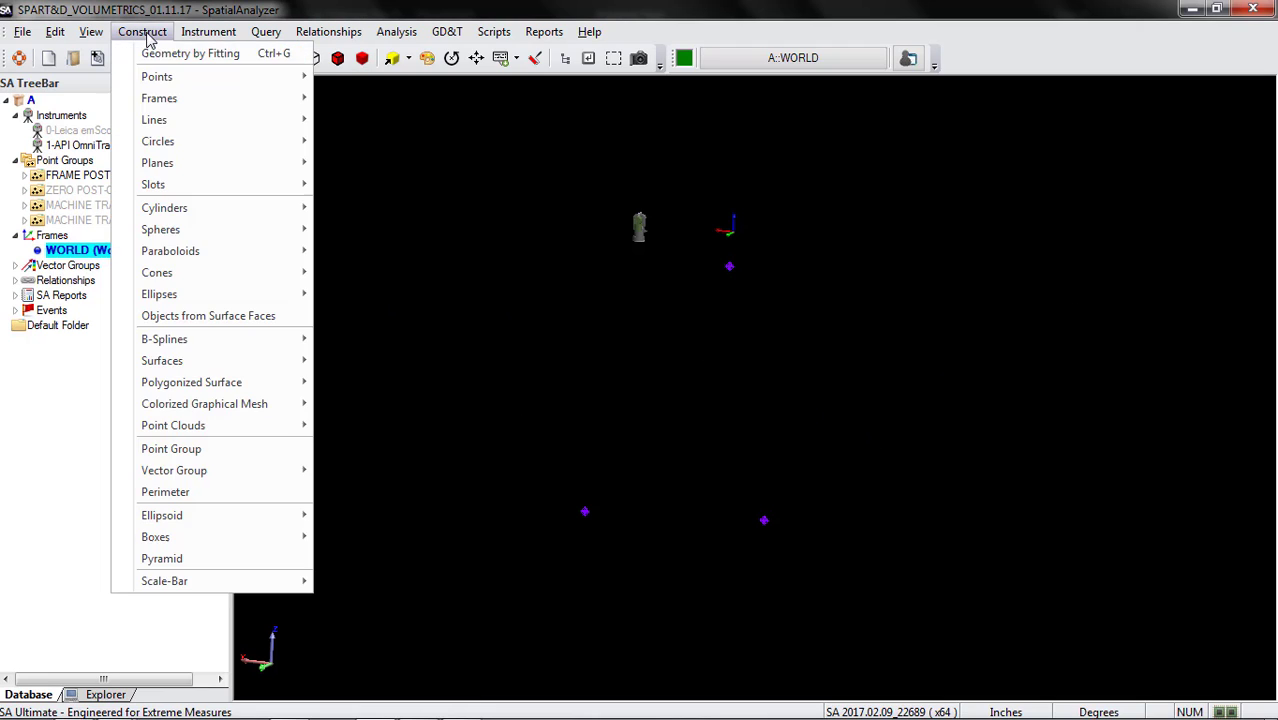
mouse_move(276, 110)
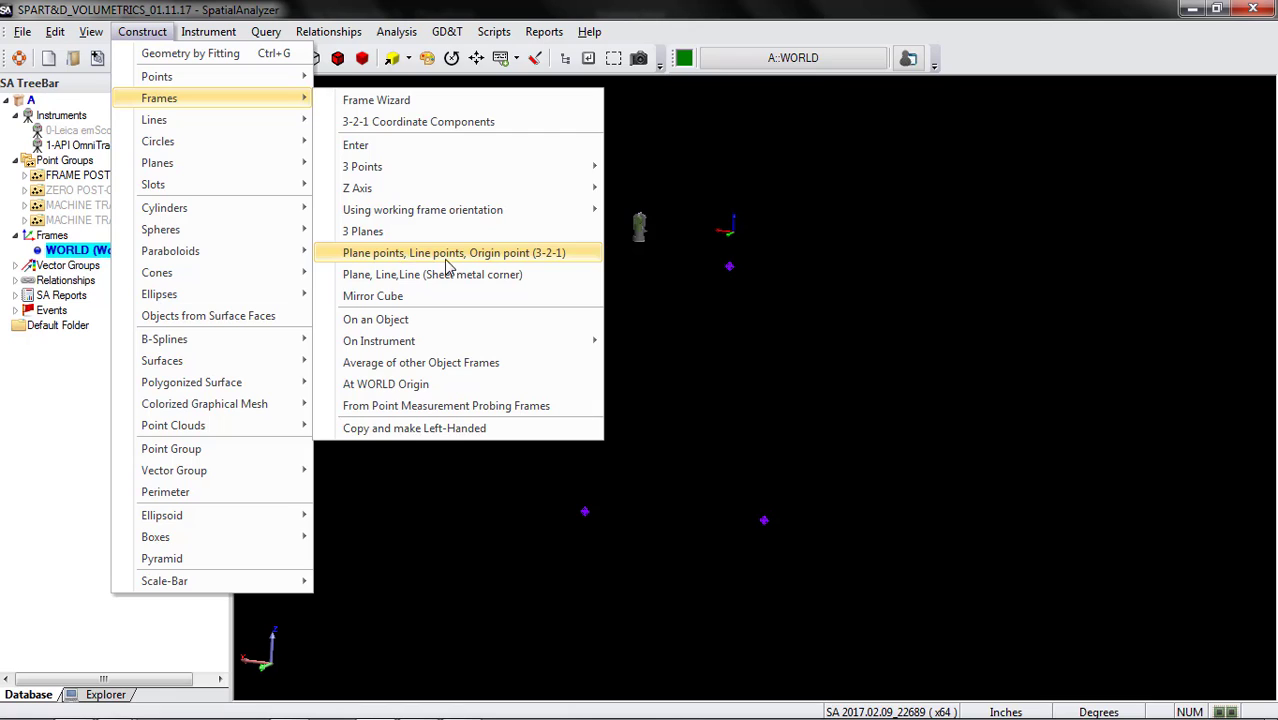
left_click(570, 254)
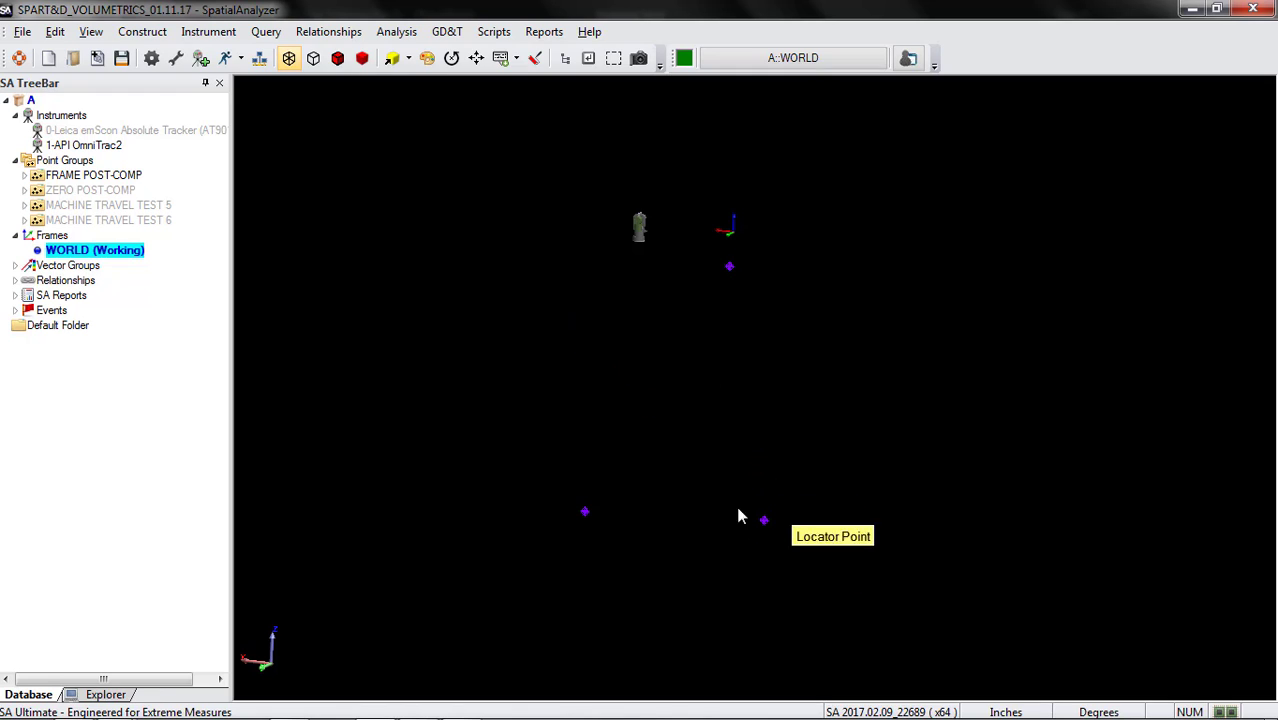
left_click(765, 521)
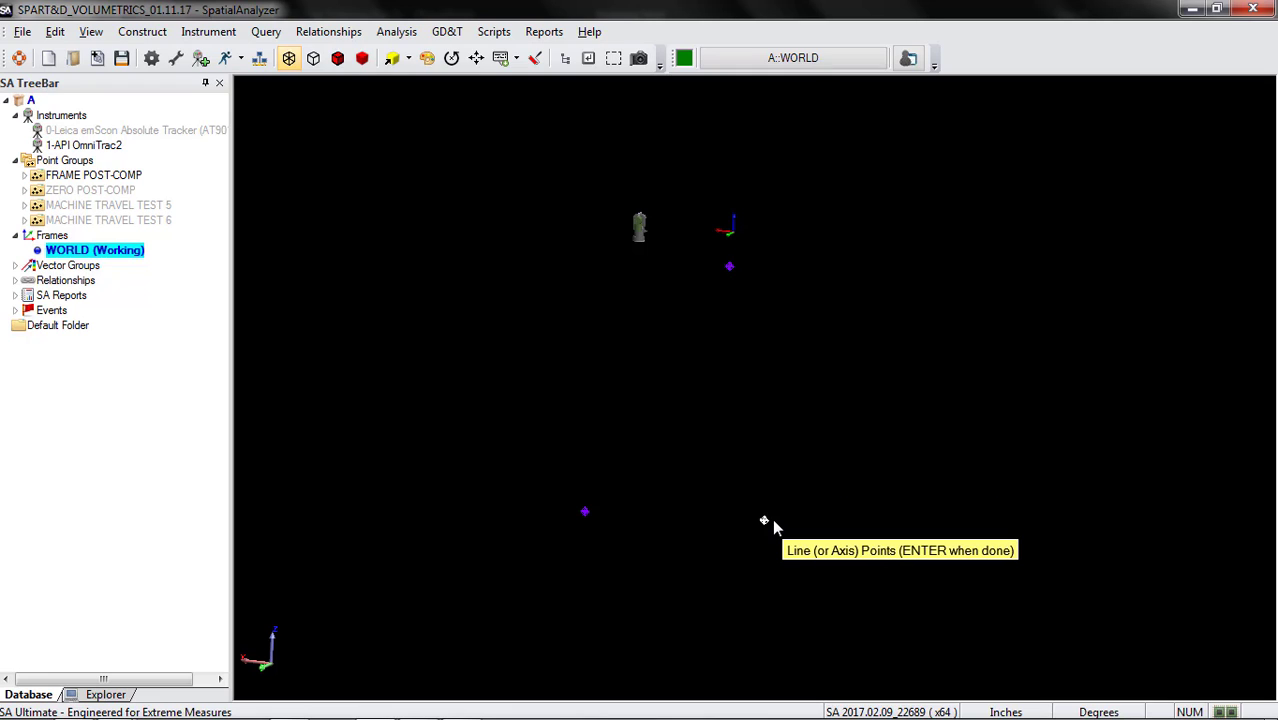
left_click(729, 266)
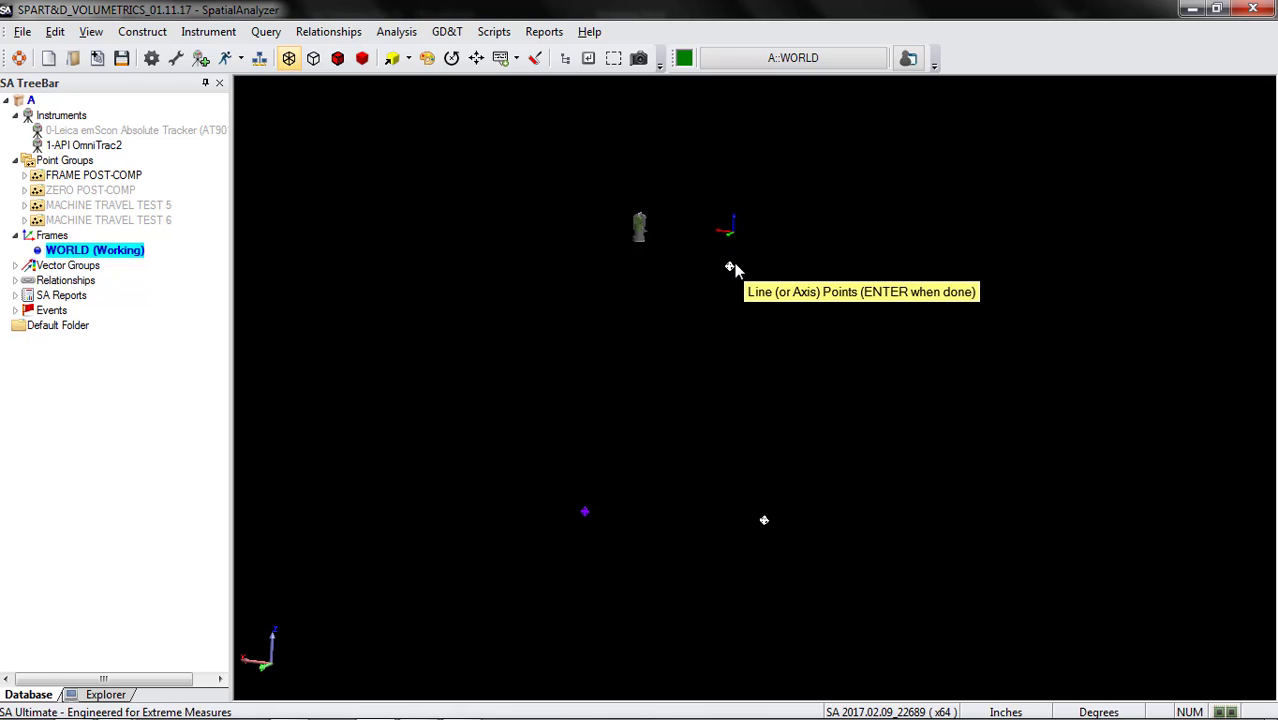
key("Return")
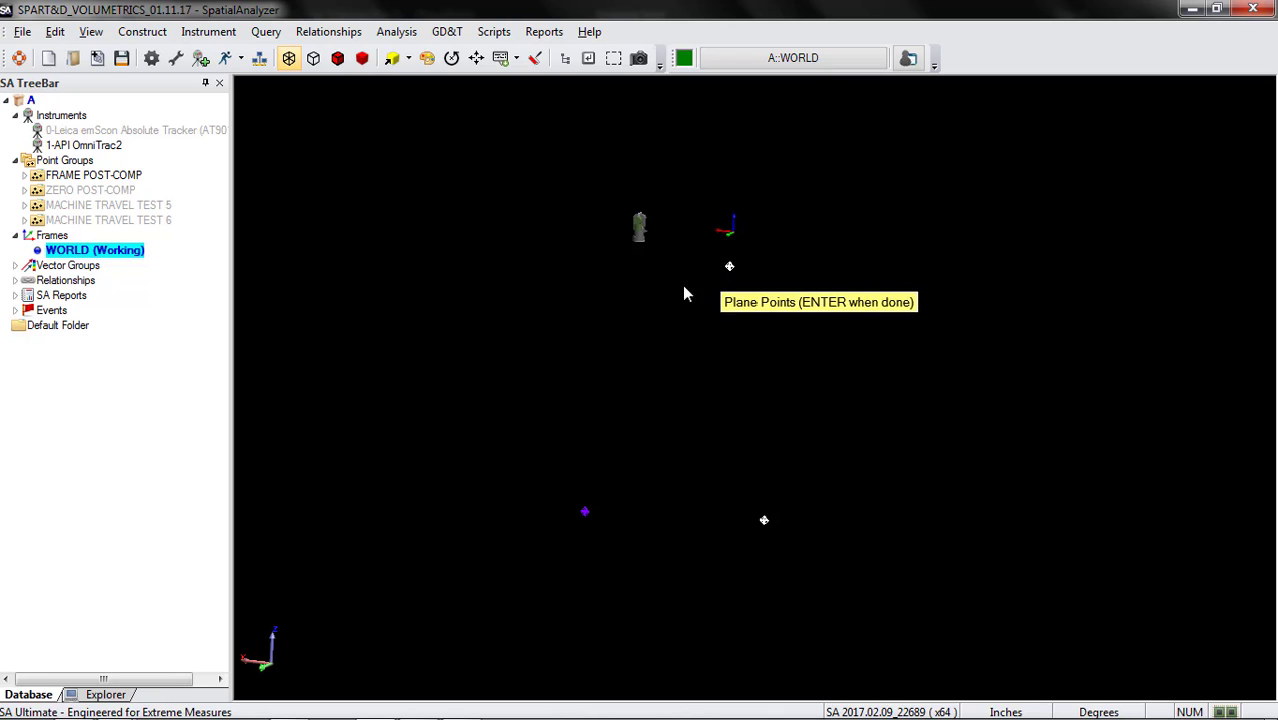
- Select all three FRAME POST-COMP points for the plane and create the frame with Z as plane normal, X along the line and locator at 0.0, 0.0
left_click_drag(536, 241, 852, 572)
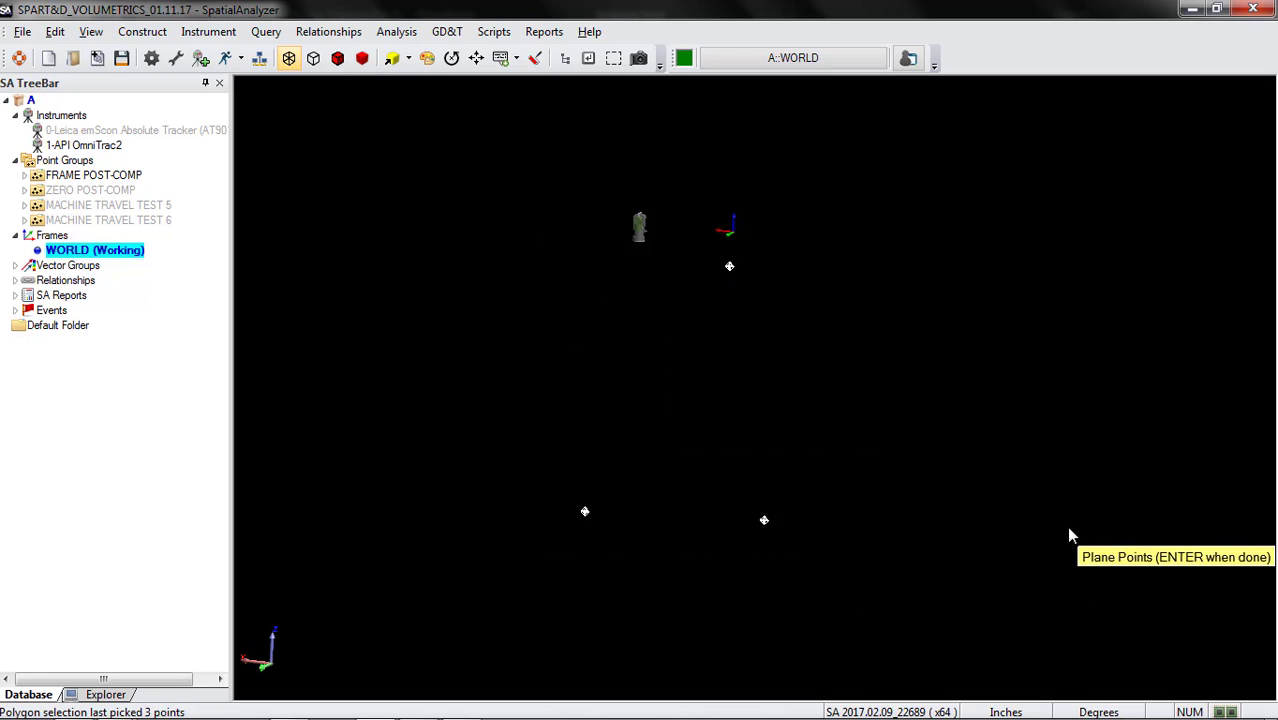
left_click_drag(802, 511, 820, 534)
key("Return")
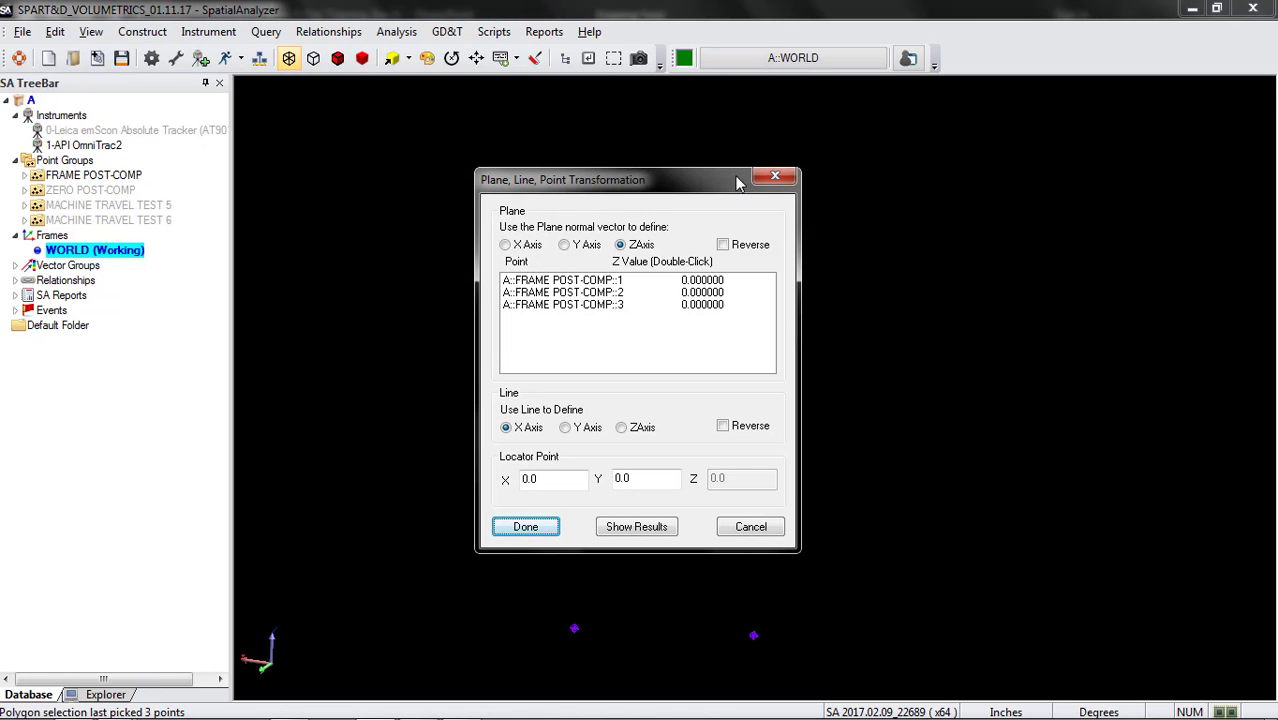
left_click_drag(736, 177, 1148, 97)
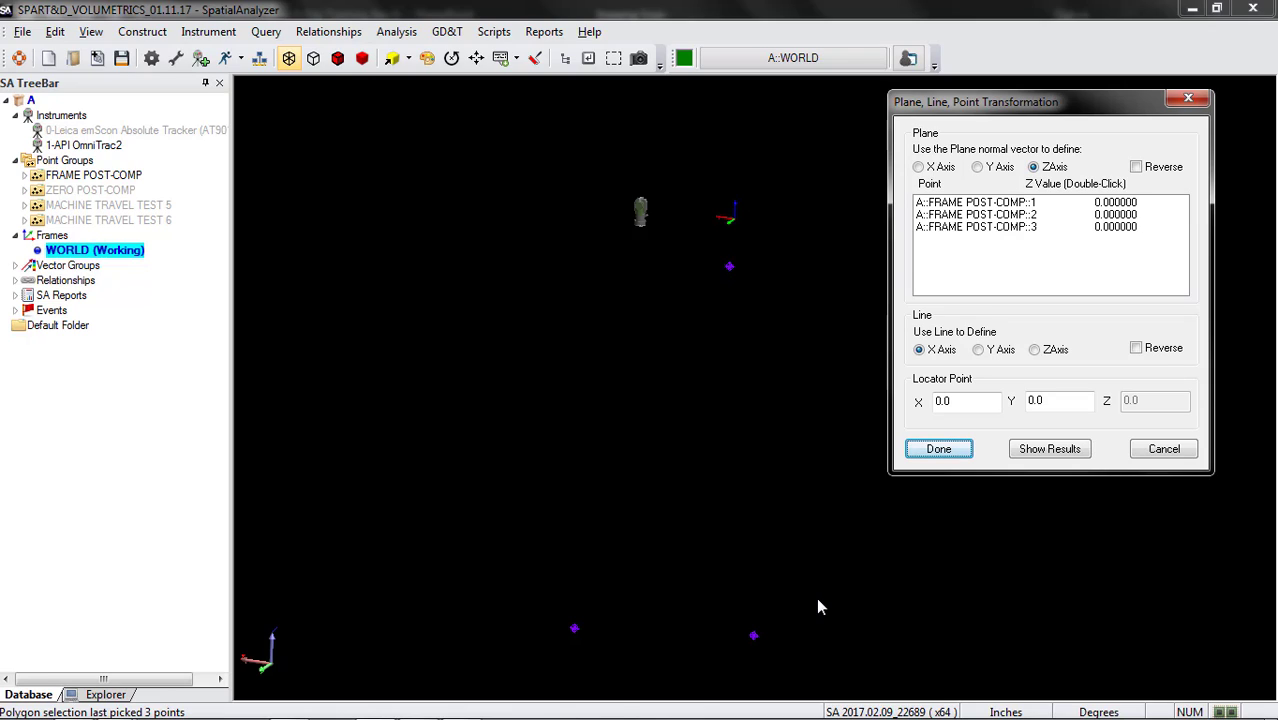
left_click_drag(993, 399, 930, 400)
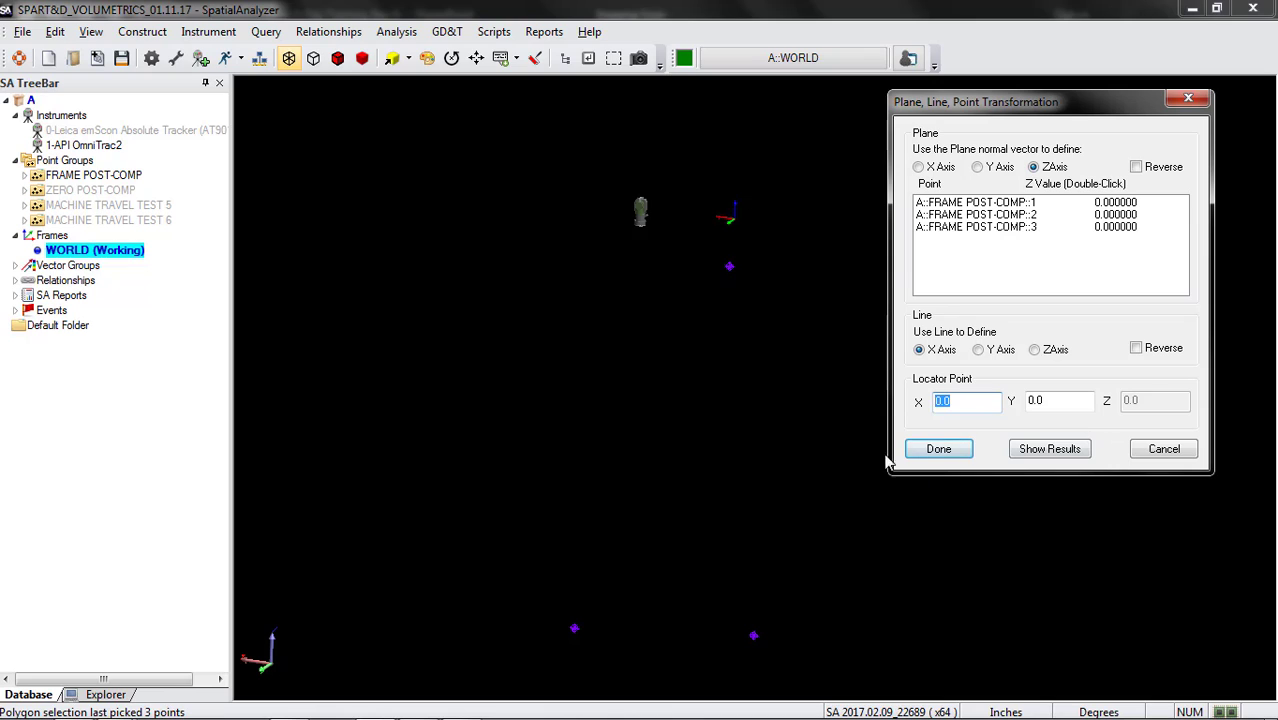
left_click(940, 451)
- Rename the new frame 3-2-1 Frame and make it the working frame
left_click_drag(702, 573, 798, 660)
right_click_drag(804, 557, 836, 554)
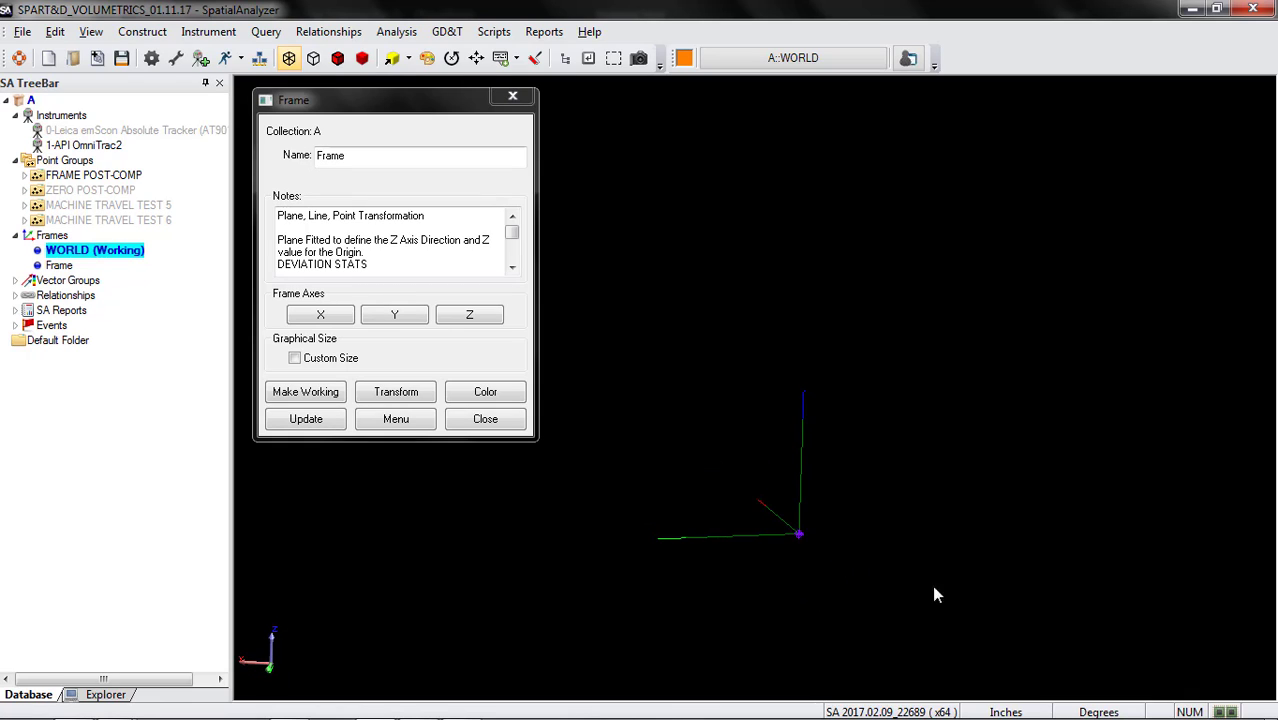
scroll(945, 602, "down", 8)
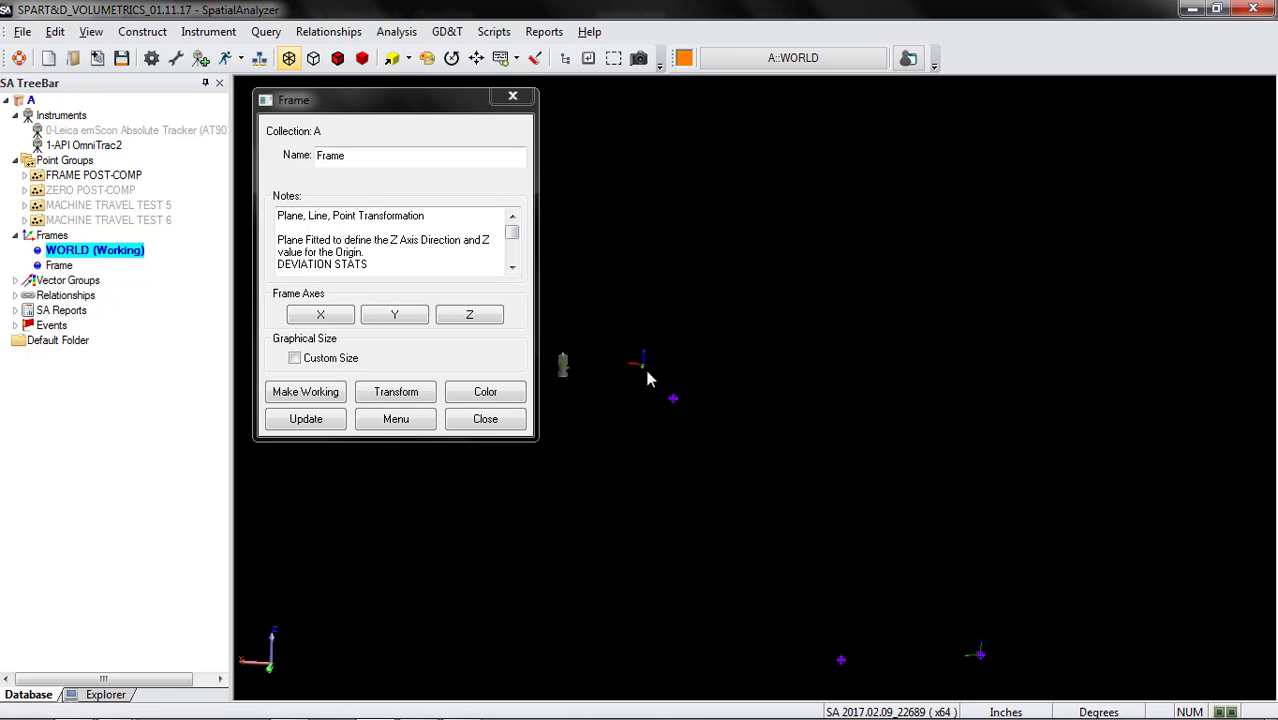
scroll(690, 340, "up", 5)
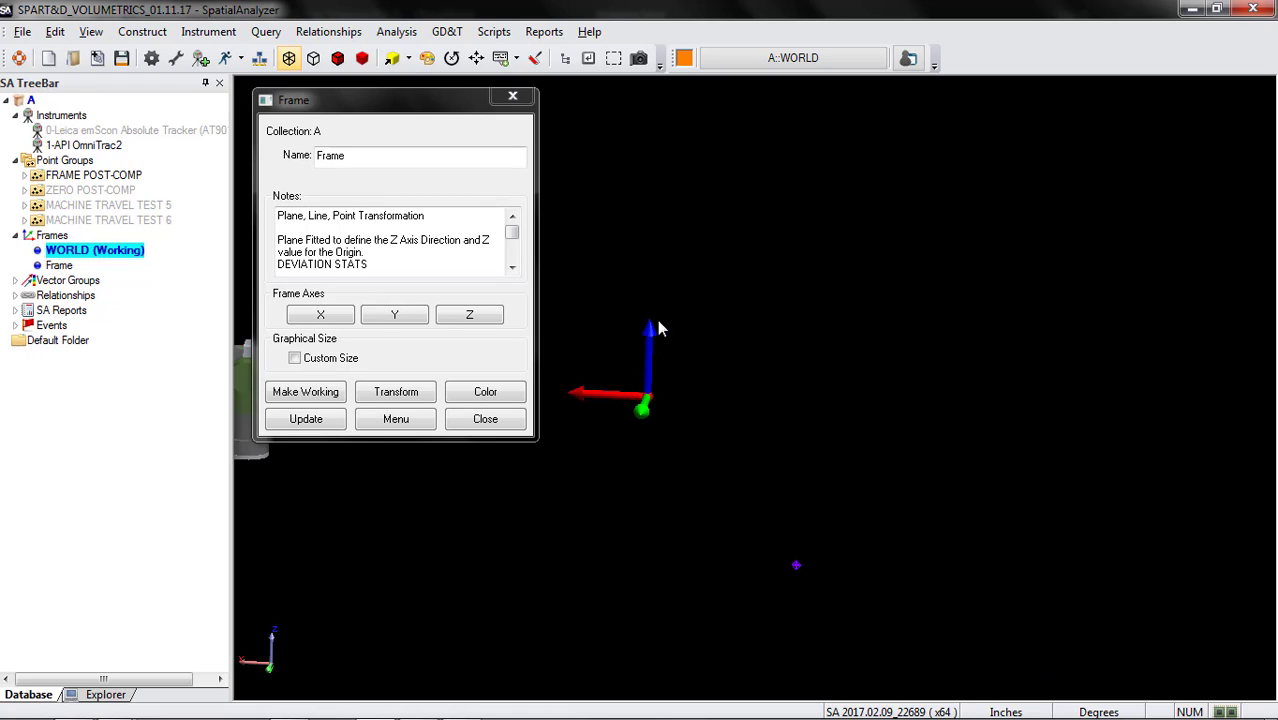
scroll(627, 135, "down", 5)
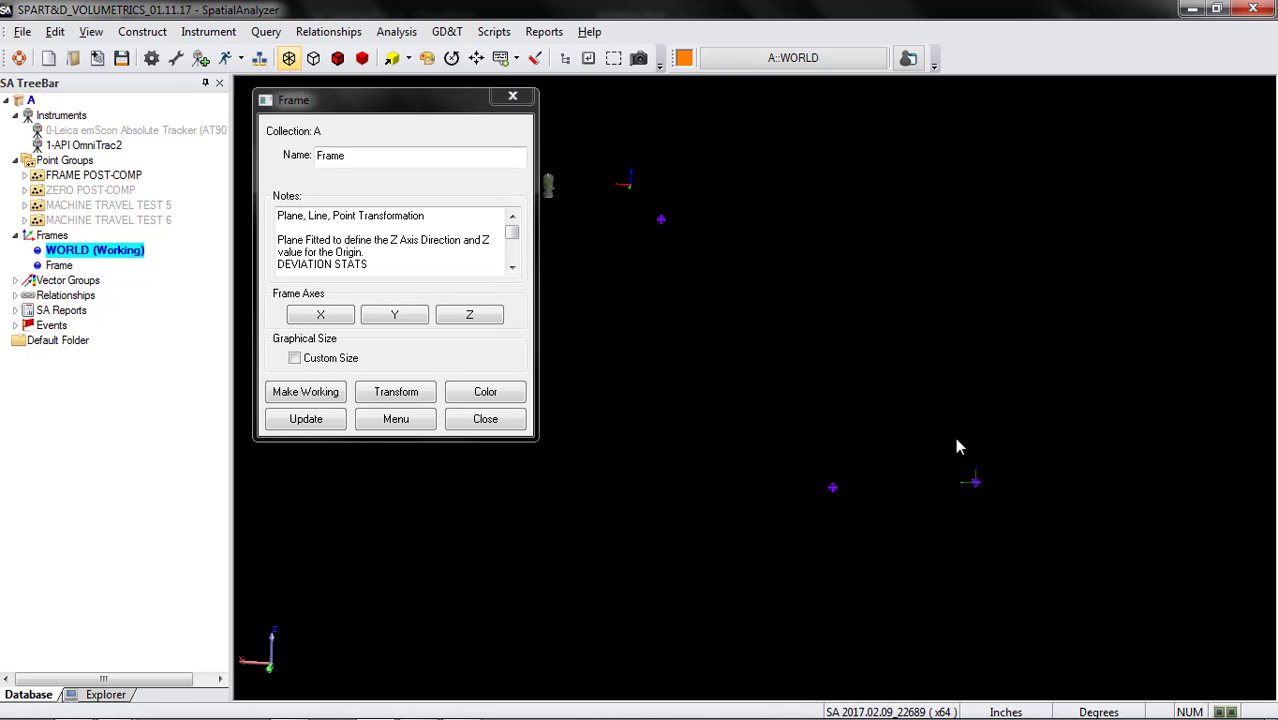
middle_click_drag(956, 438, 996, 514)
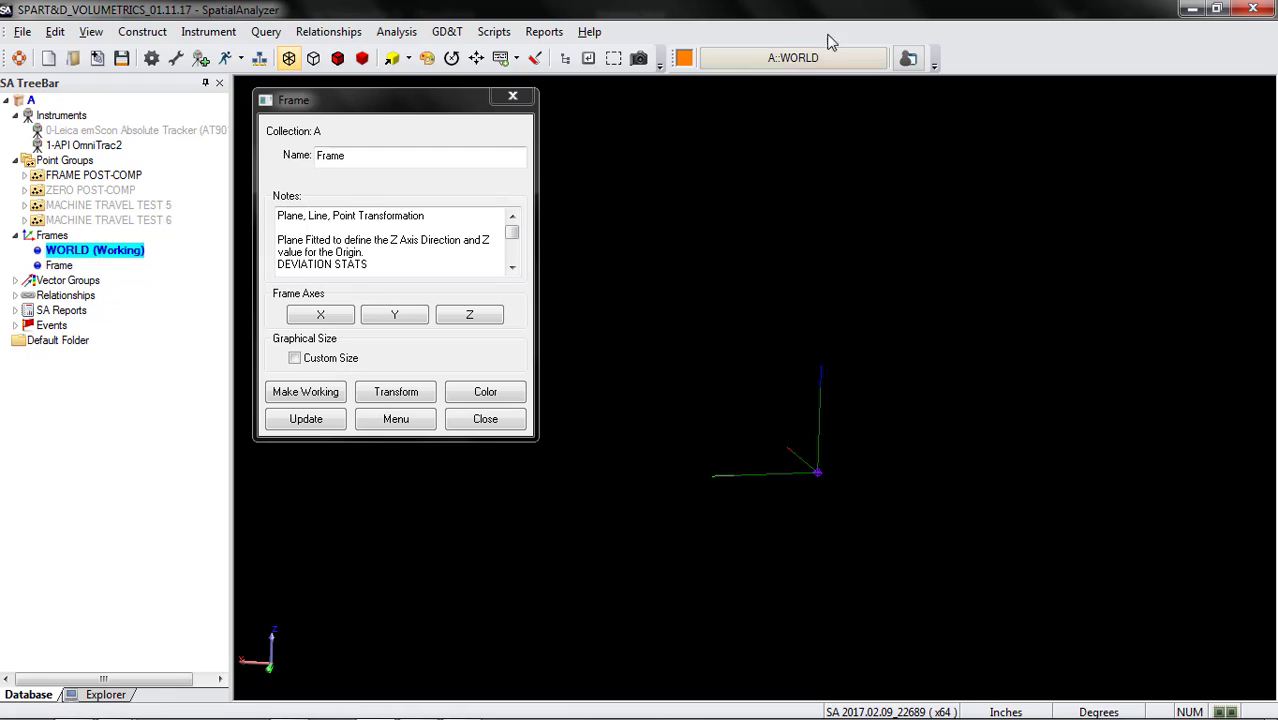
left_click(318, 155)
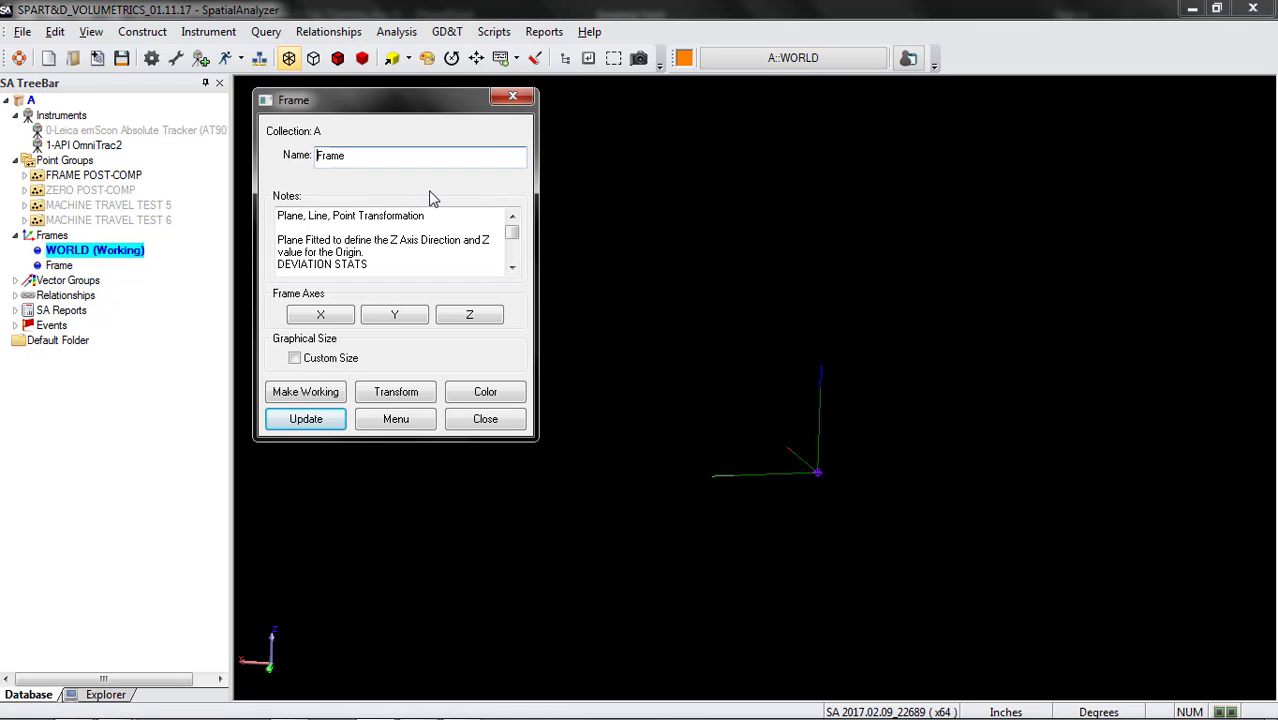
type("3-2-1")
left_click(336, 394)
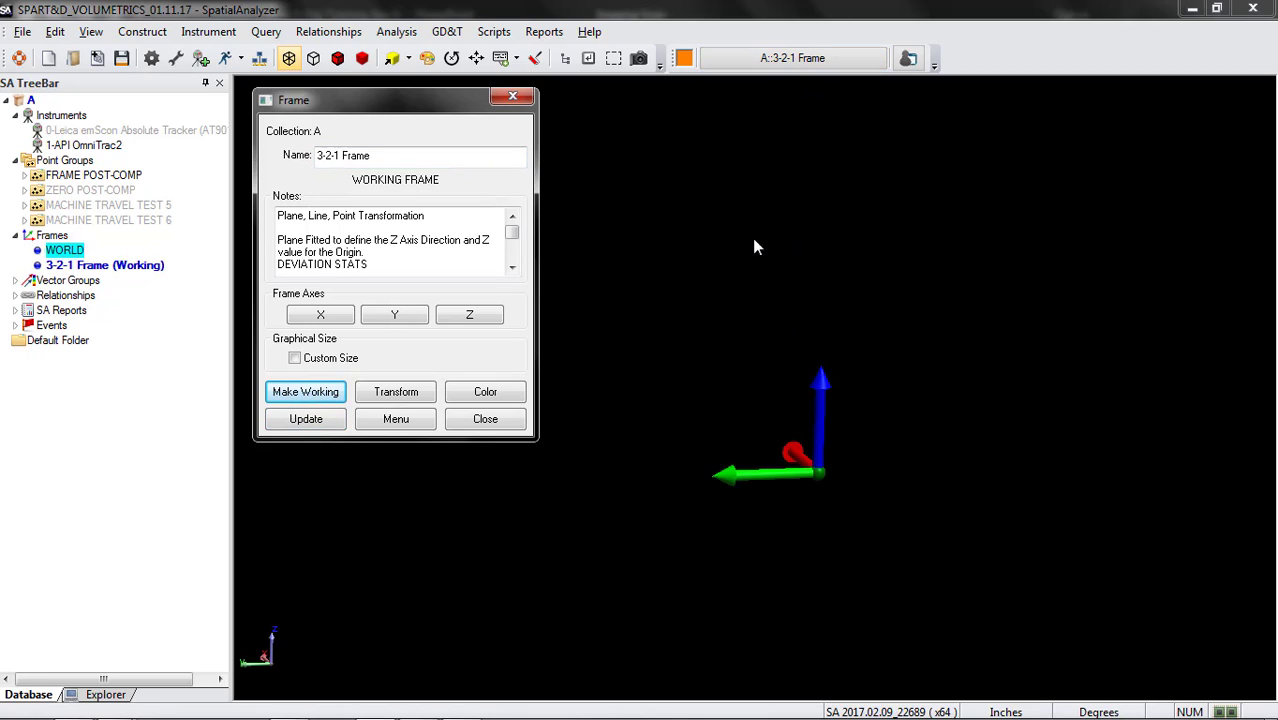
- Transform the 3-2-1 Frame by rotating it 90 degrees about Z (RZ)
left_click_drag(833, 450, 841, 481)
scroll(956, 521, "down", 2)
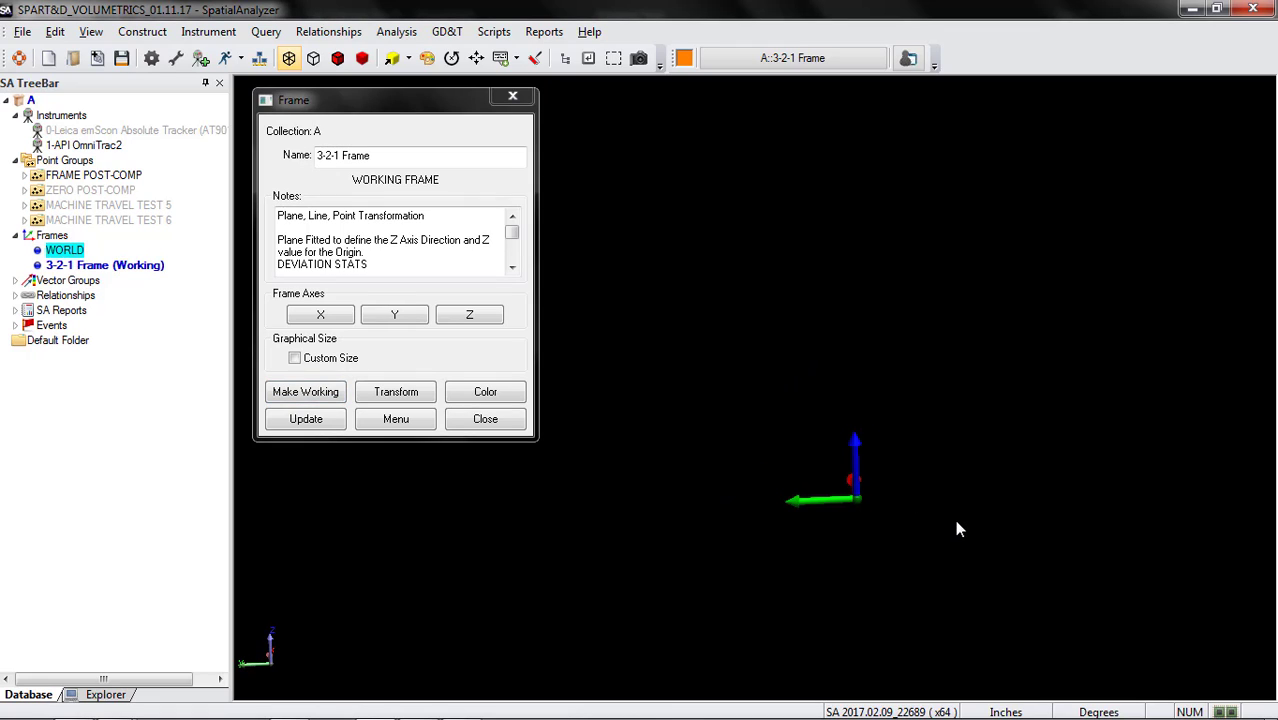
scroll(955, 522, "down", 3)
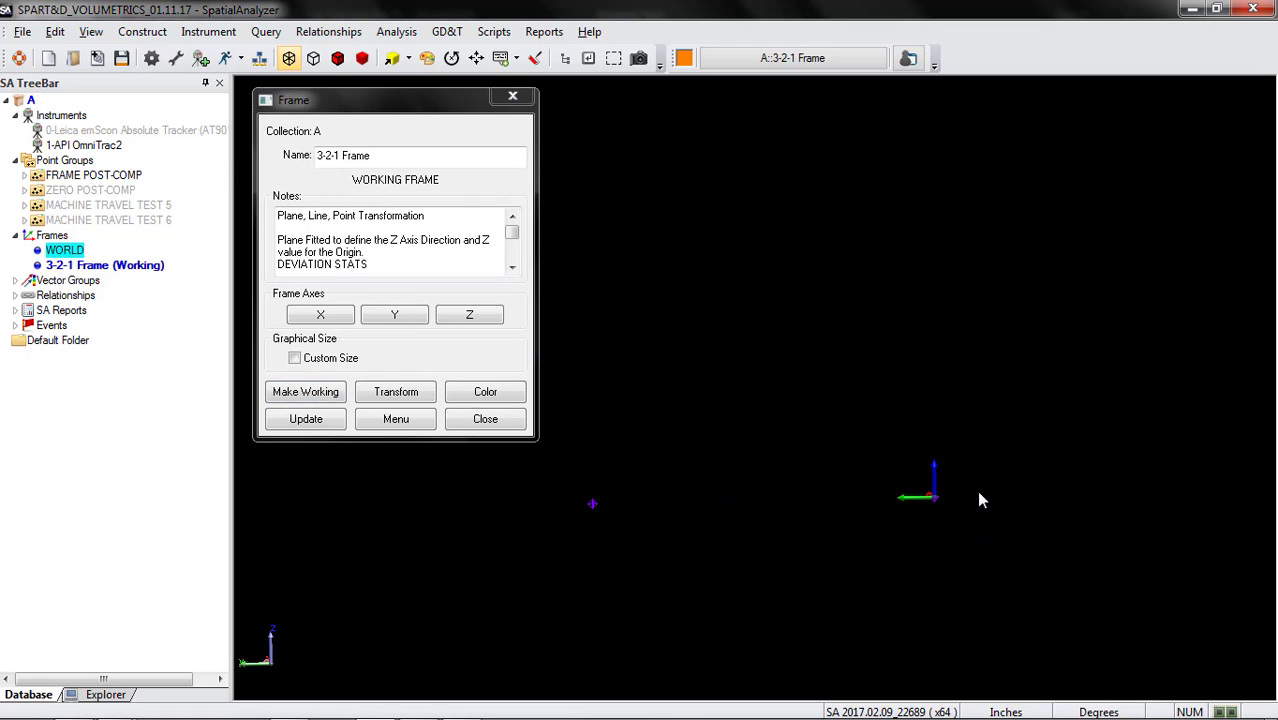
scroll(978, 500, "down", 4)
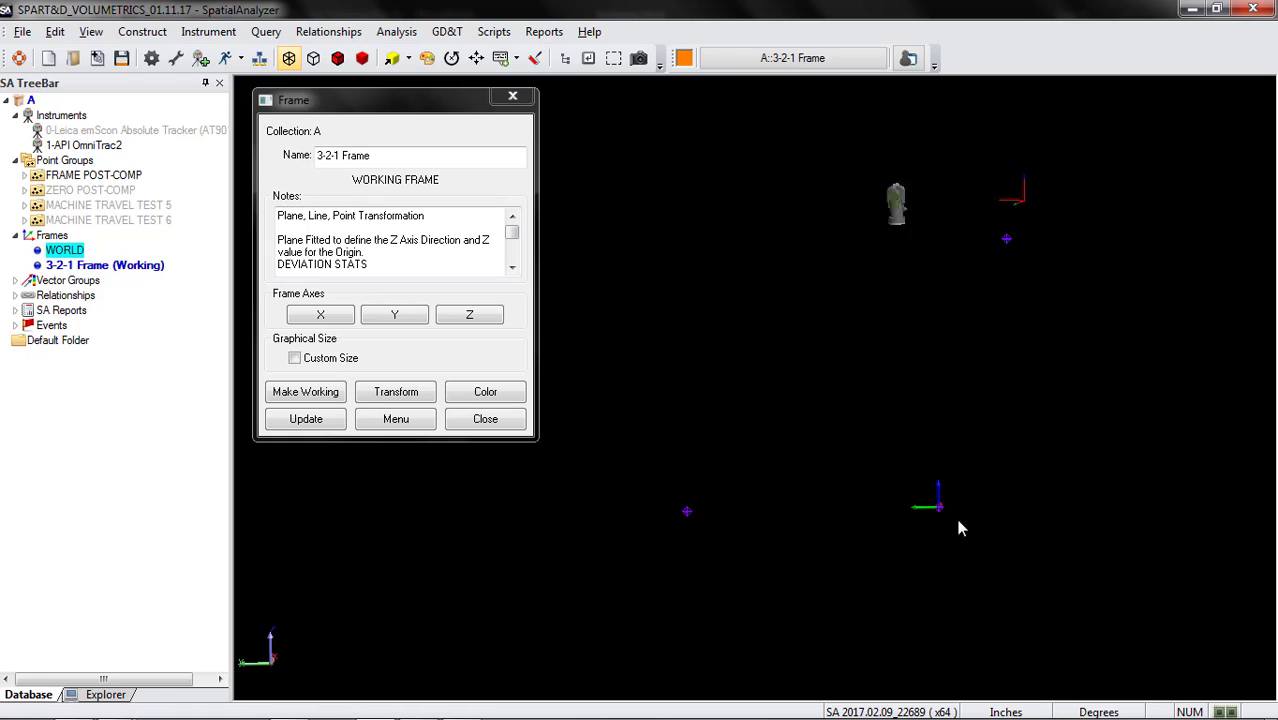
mouse_move(958, 528)
left_mouse_down()
mouse_move(901, 519)
mouse_move(873, 530)
mouse_move(980, 528)
left_mouse_up()
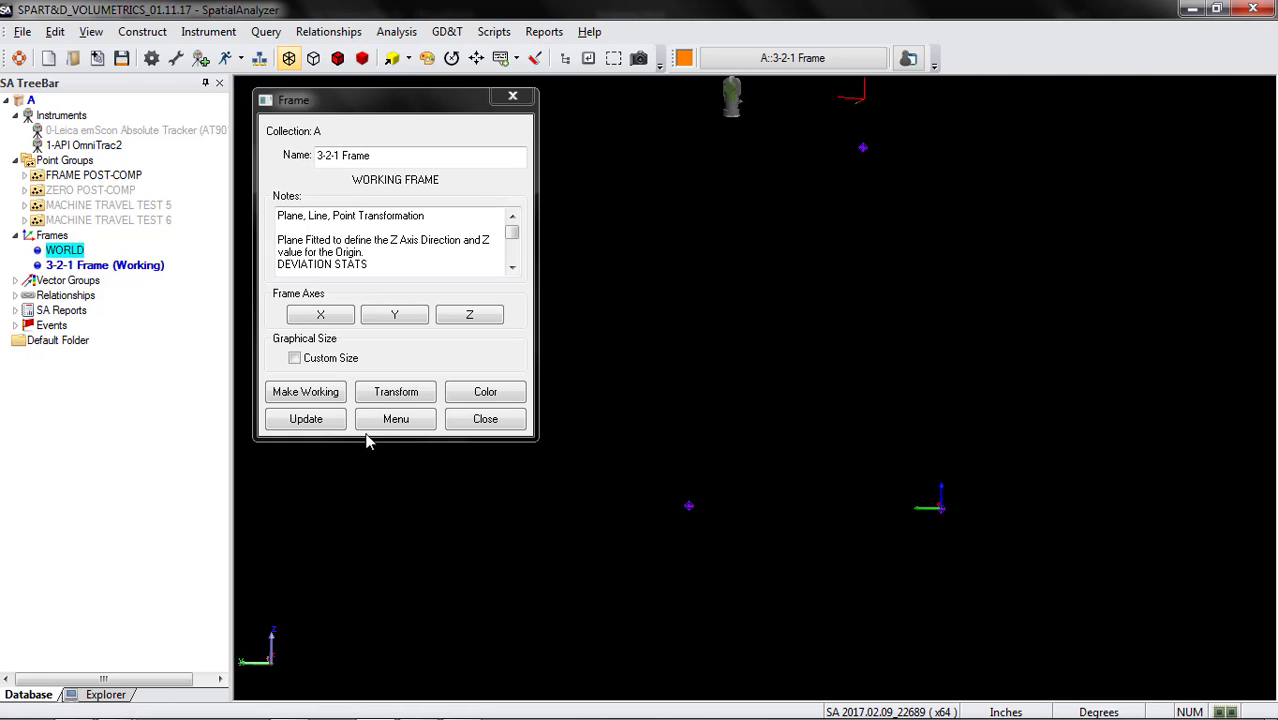
left_click(378, 391)
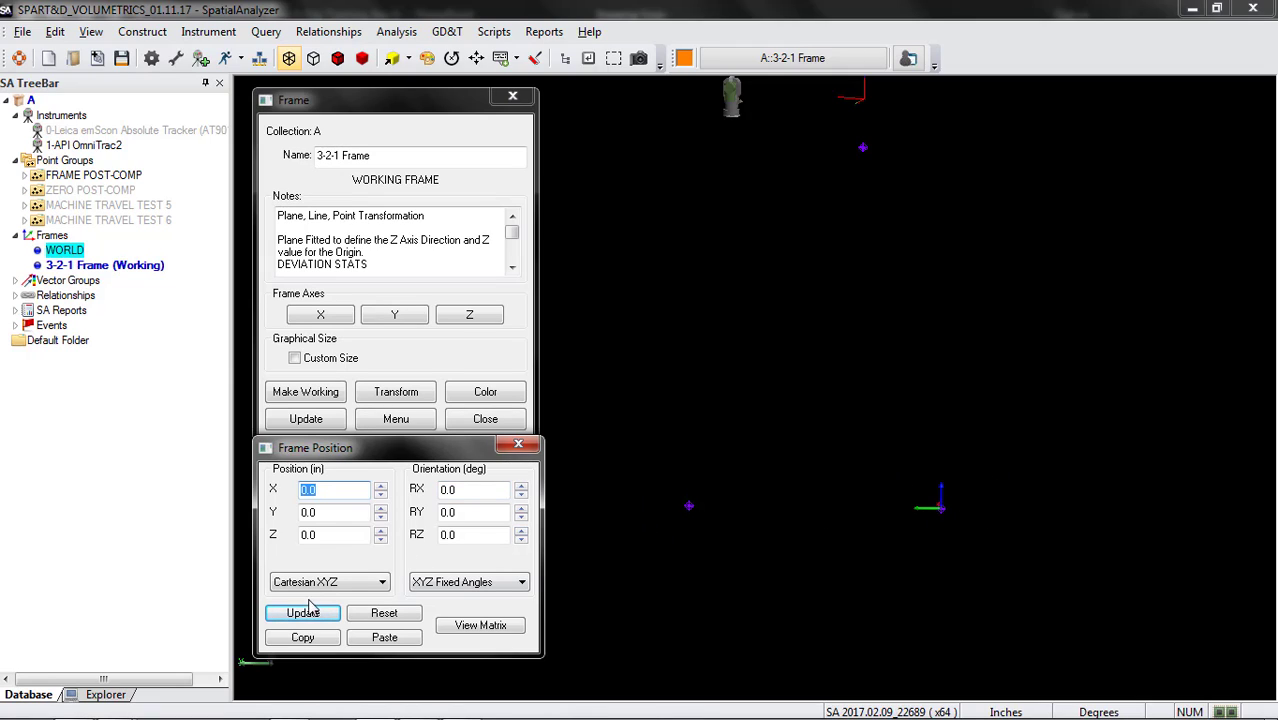
left_click_drag(474, 538, 390, 535)
type("90")
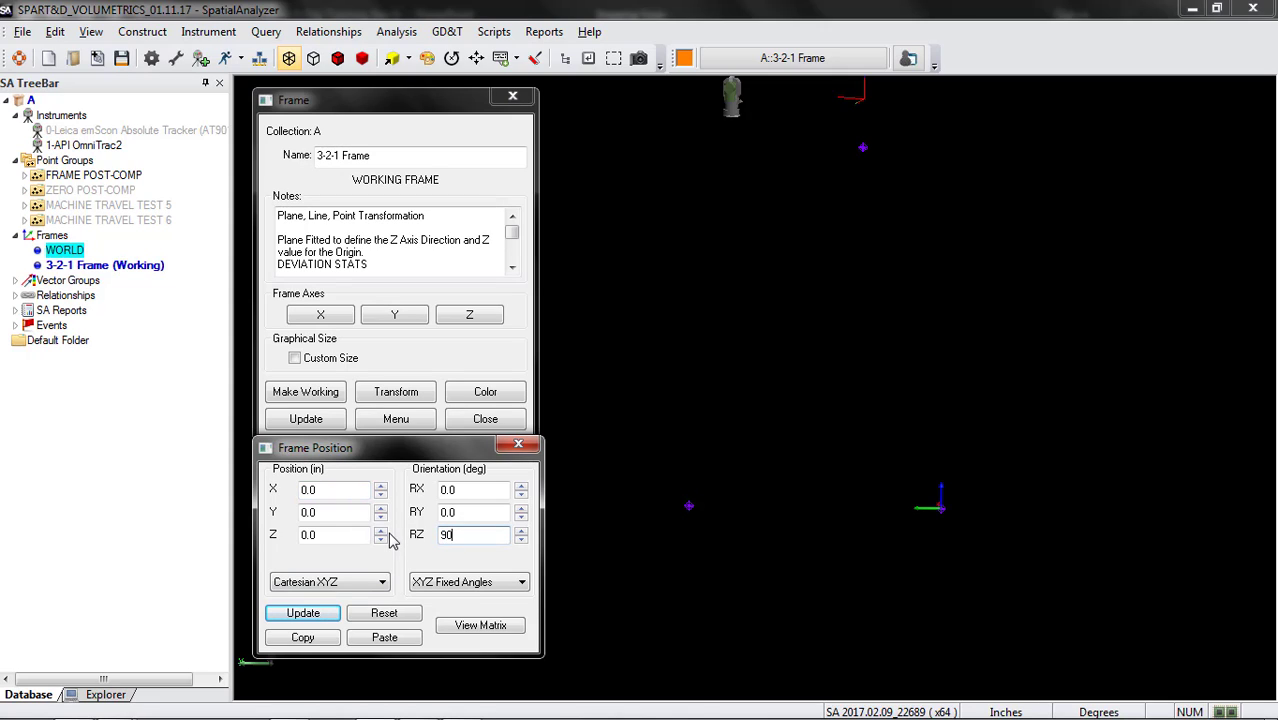
key("Return")
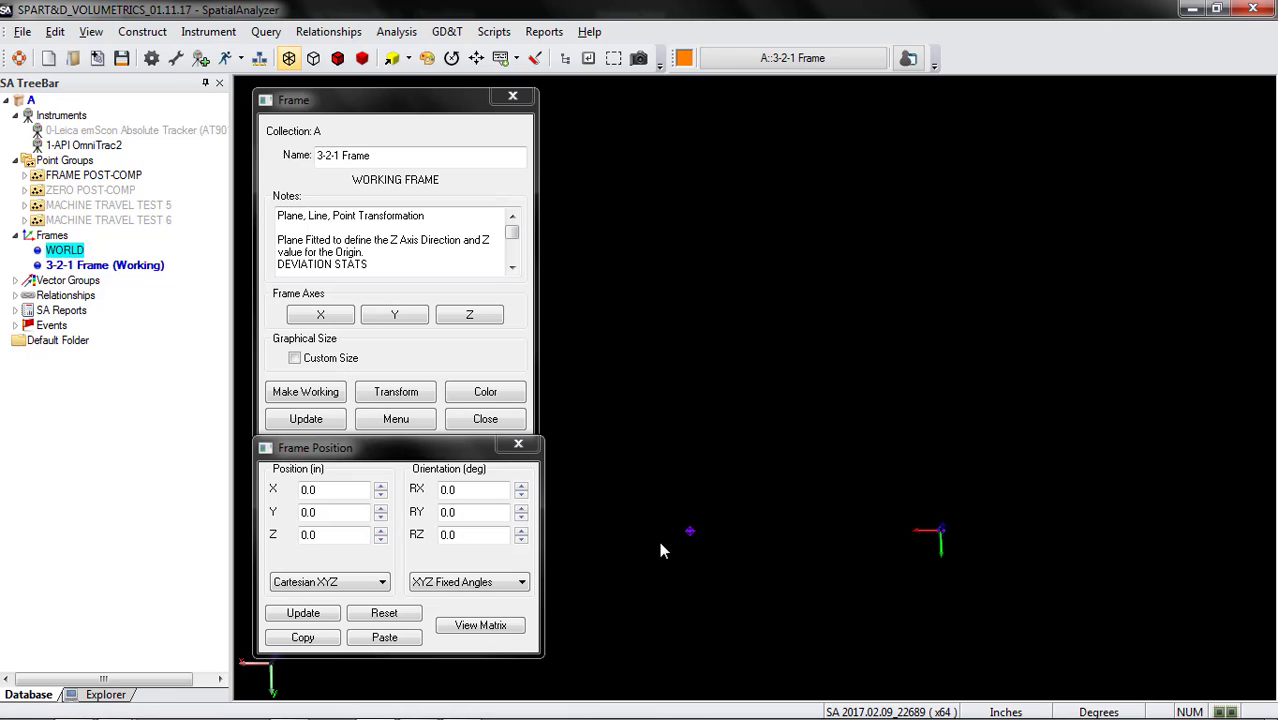
- Rotate the 3-2-1 Frame back about Z to its original orientation
left_click_drag(1014, 611, 1001, 367)
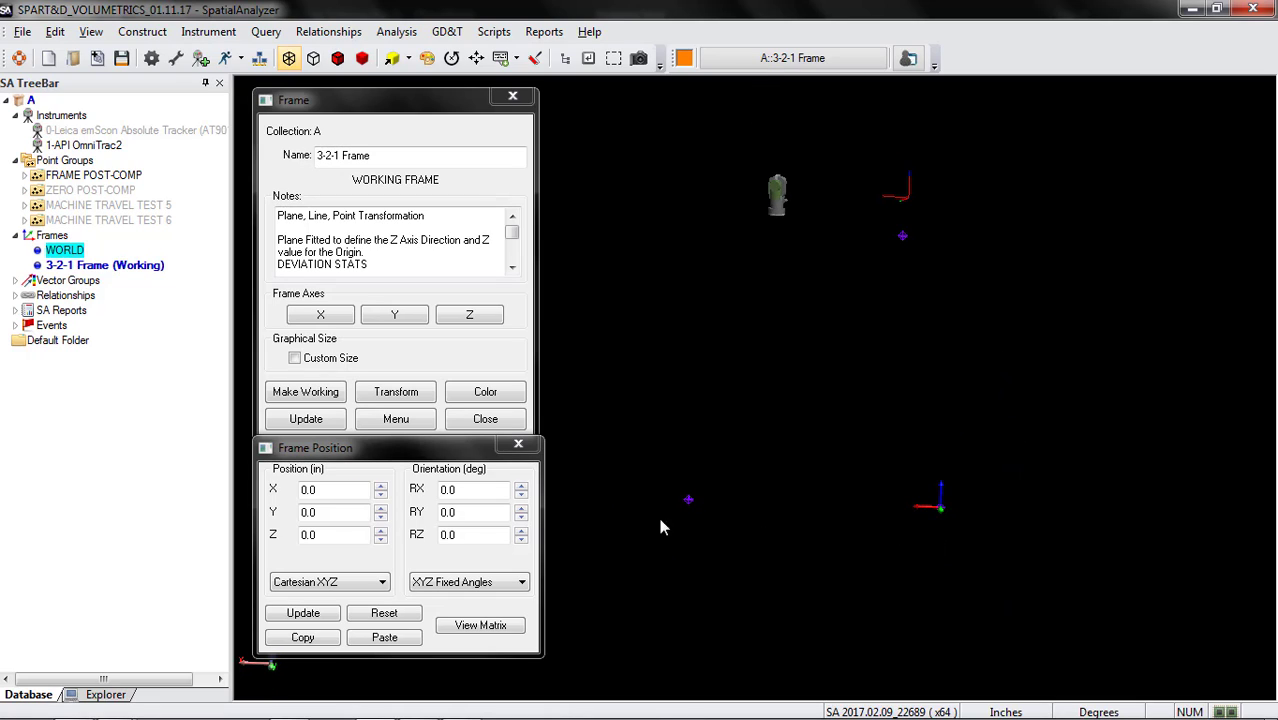
left_click_drag(956, 573, 977, 489)
left_click(500, 534)
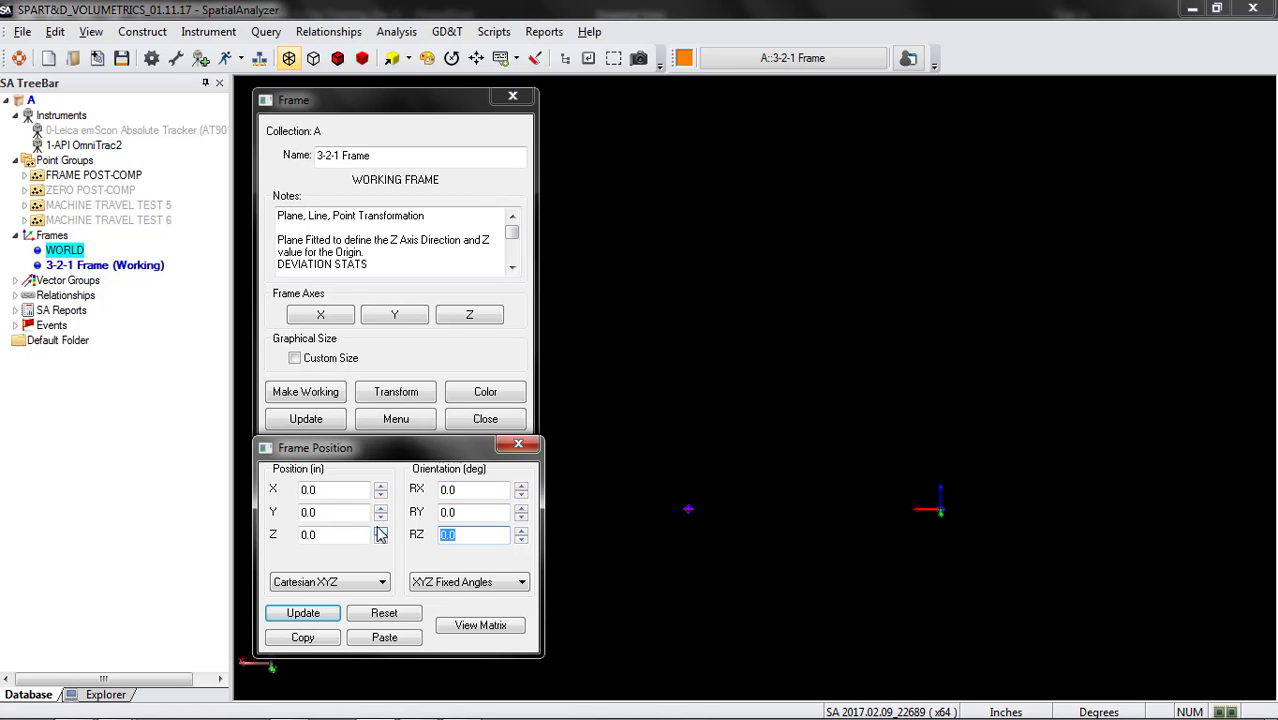
key("BackSpace")
key("Return")
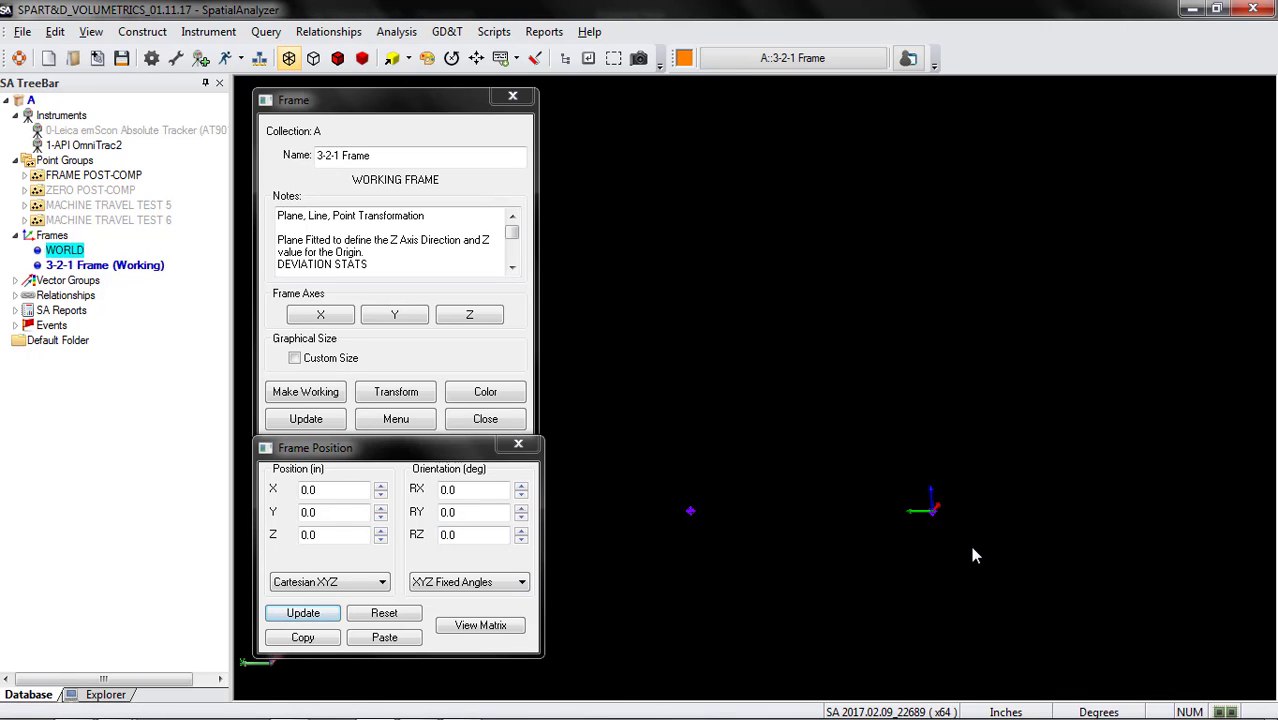
left_click_drag(955, 534, 1042, 516)
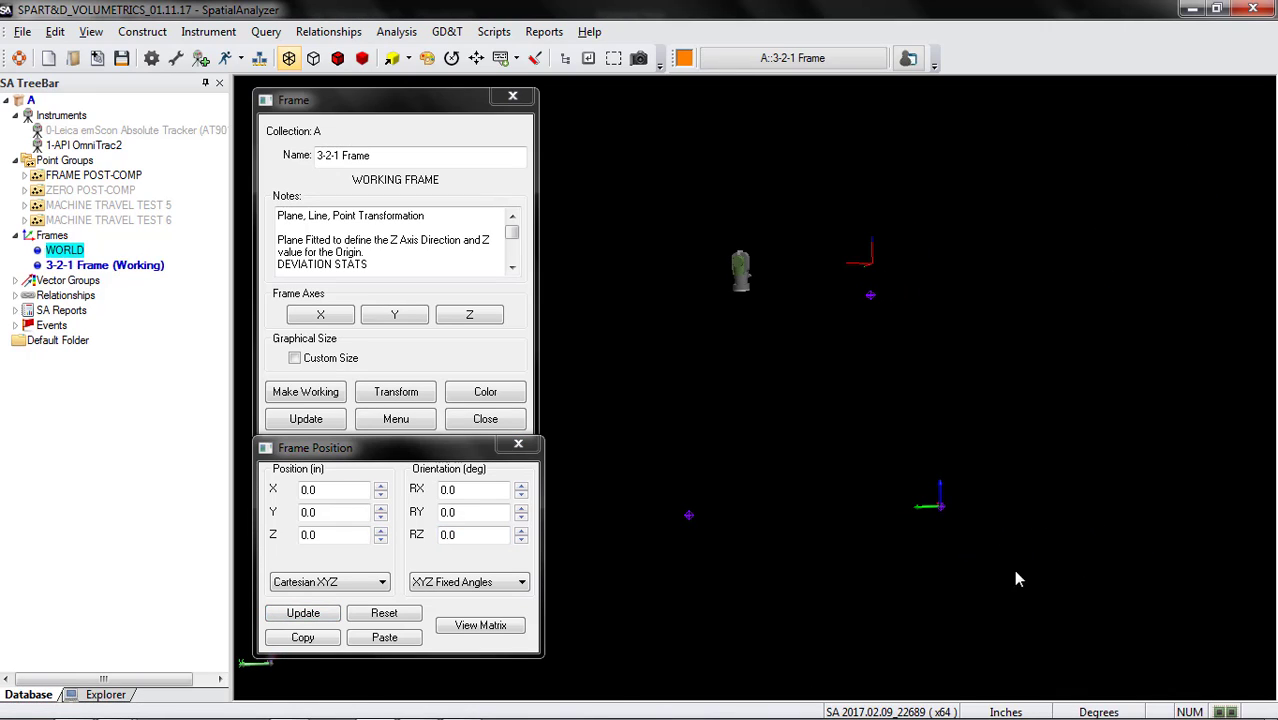
- Make WORLD the working frame again and hide the 3-2-1 Frame
left_click(485, 419)
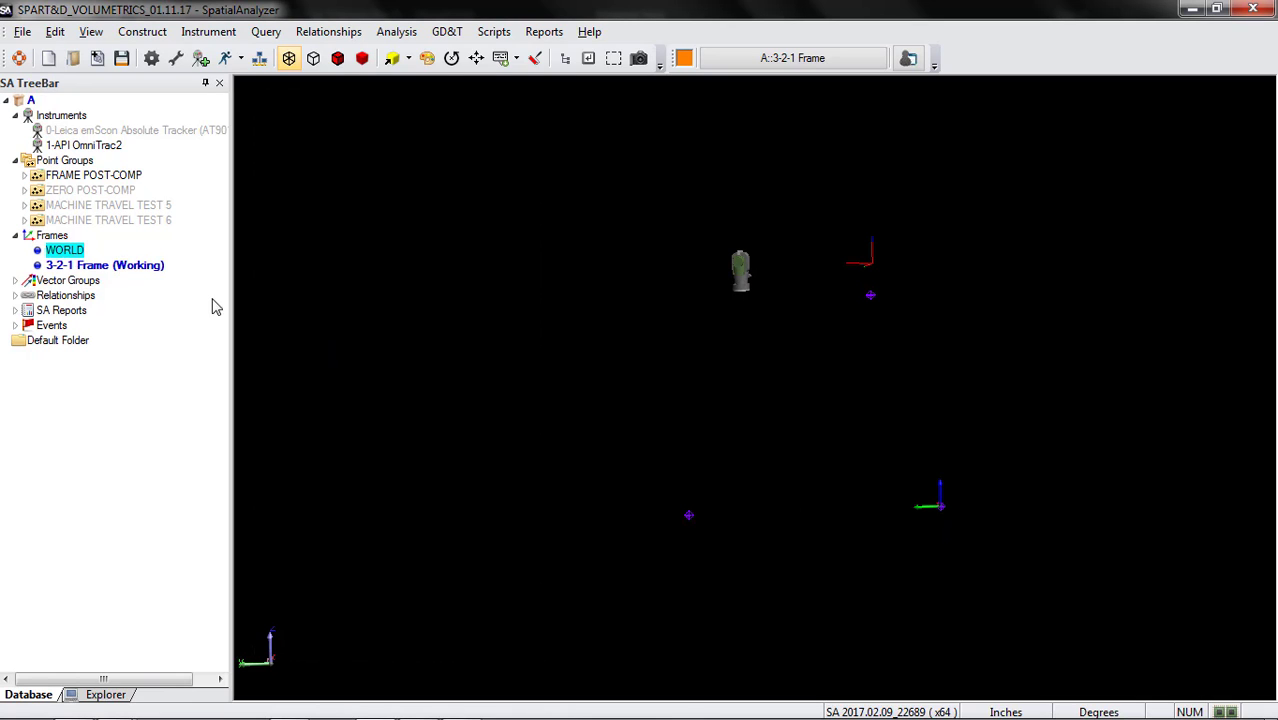
right_click(72, 252)
right_click(107, 270)
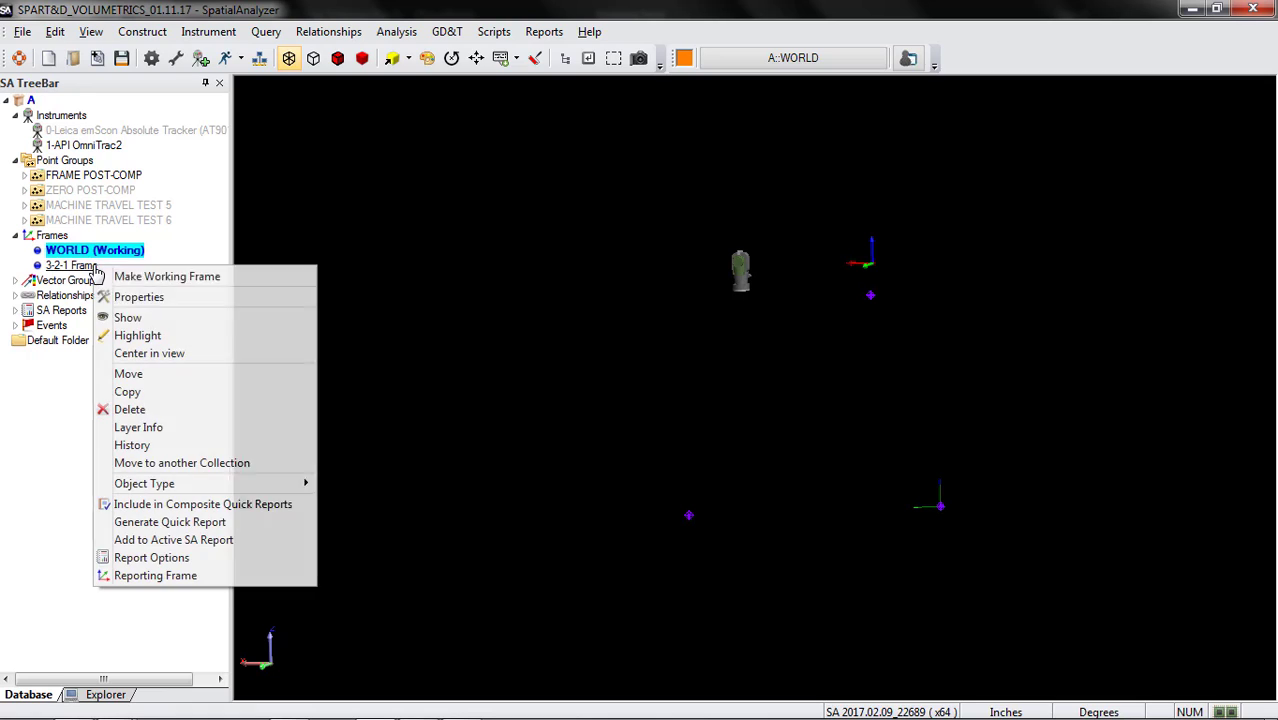
left_click(163, 316)
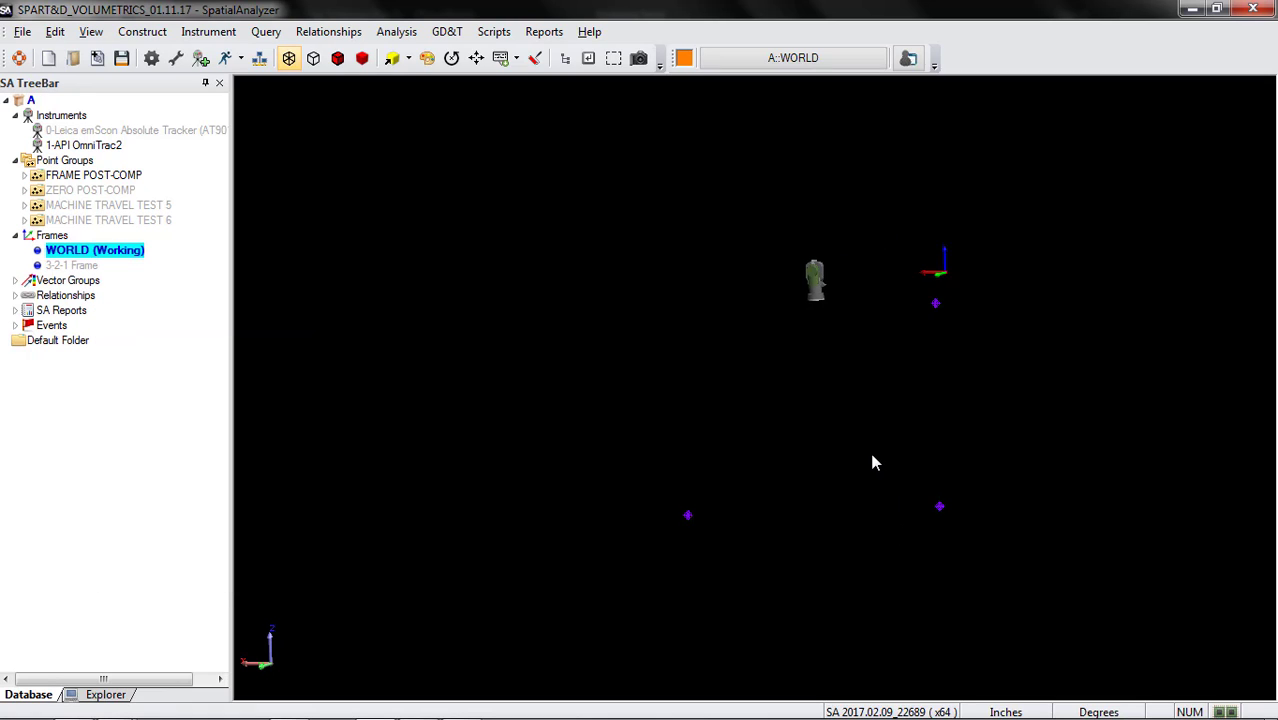
- Start a new frame with the Frame Wizard and set its origin to point 2 of FRAME POST-COMP
middle_click_drag(858, 443, 645, 500)
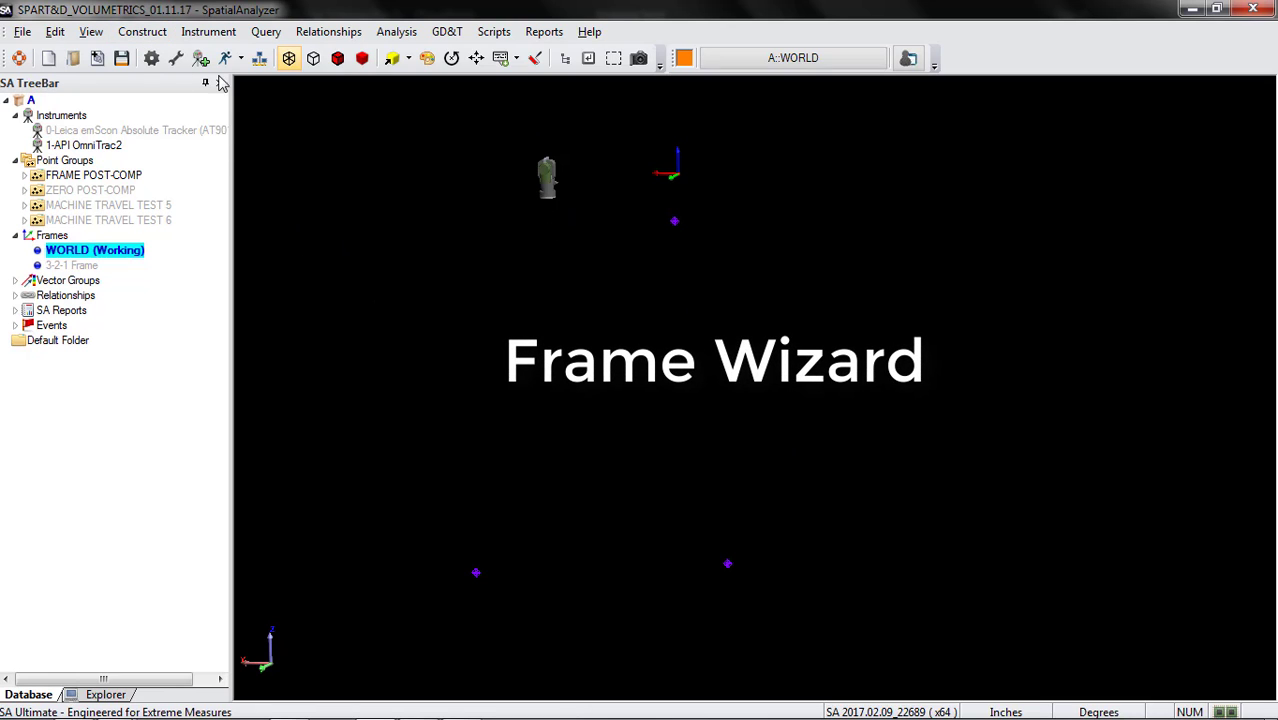
left_click(142, 31)
mouse_move(176, 100)
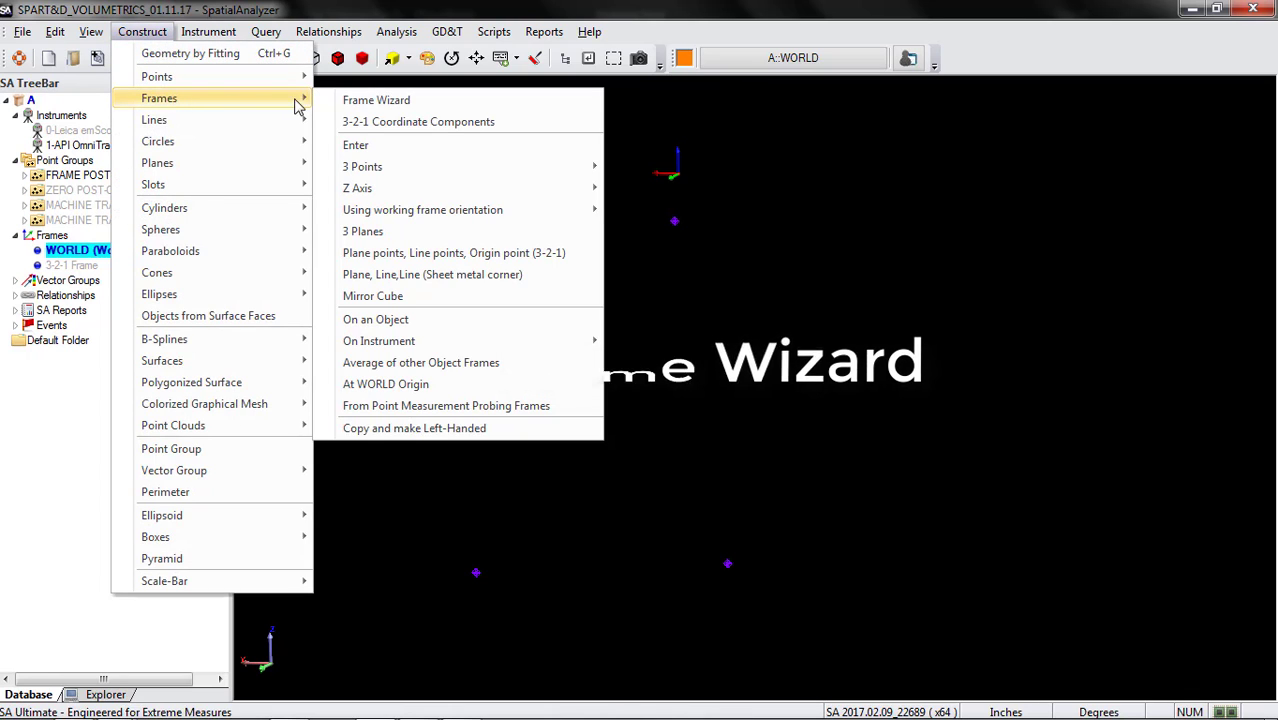
left_click(376, 100)
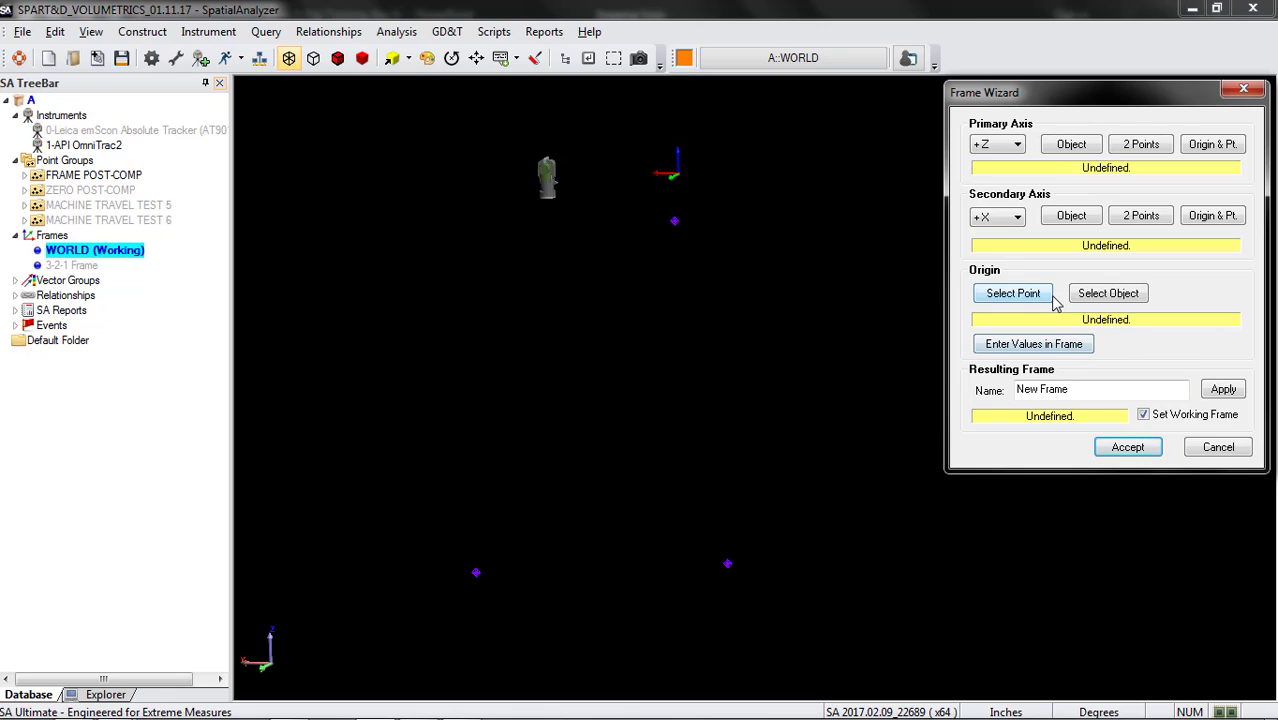
left_click(1024, 305)
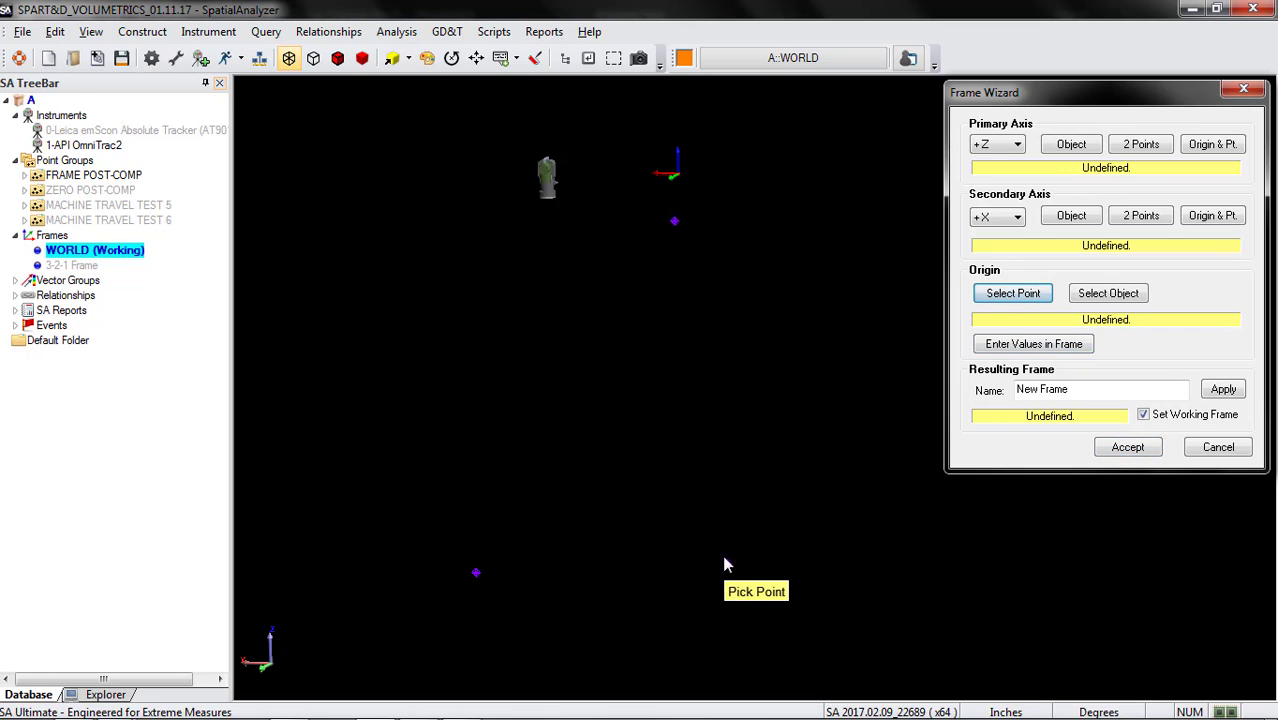
left_click(734, 565)
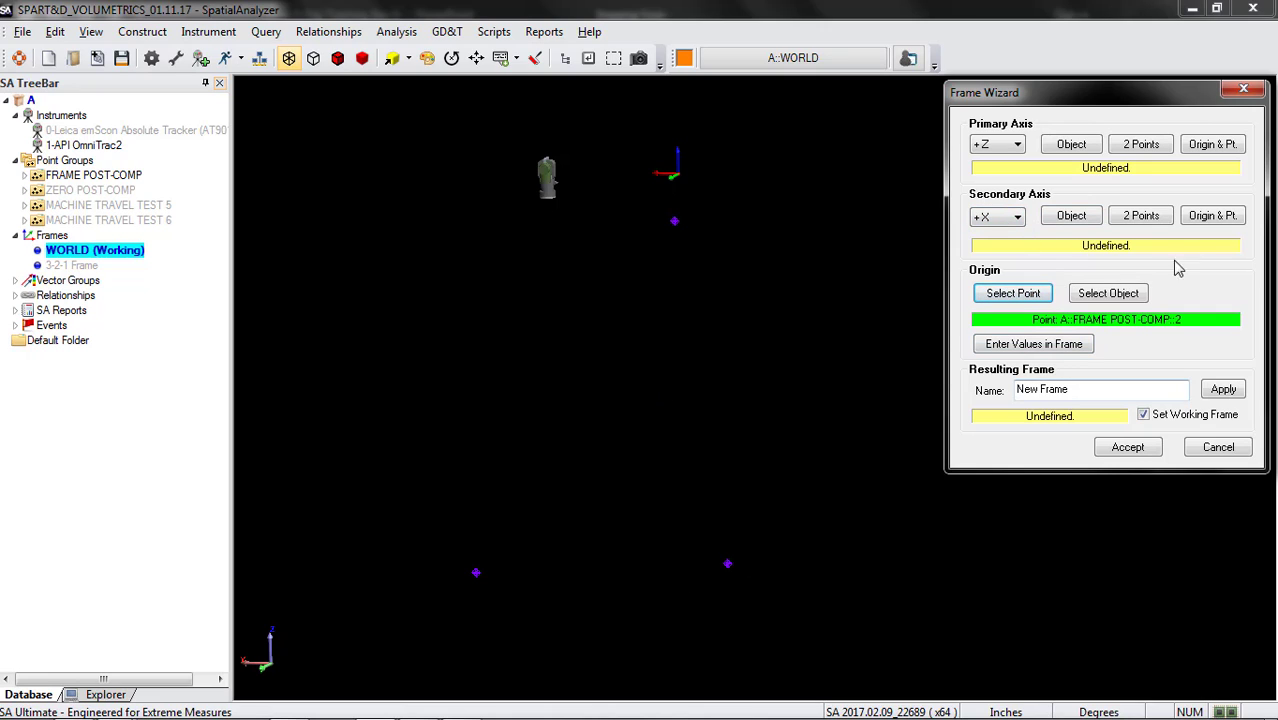
- Define the secondary axis +X by two points, from FRAME POST-COMP point 2 to point 1
left_click(1141, 216)
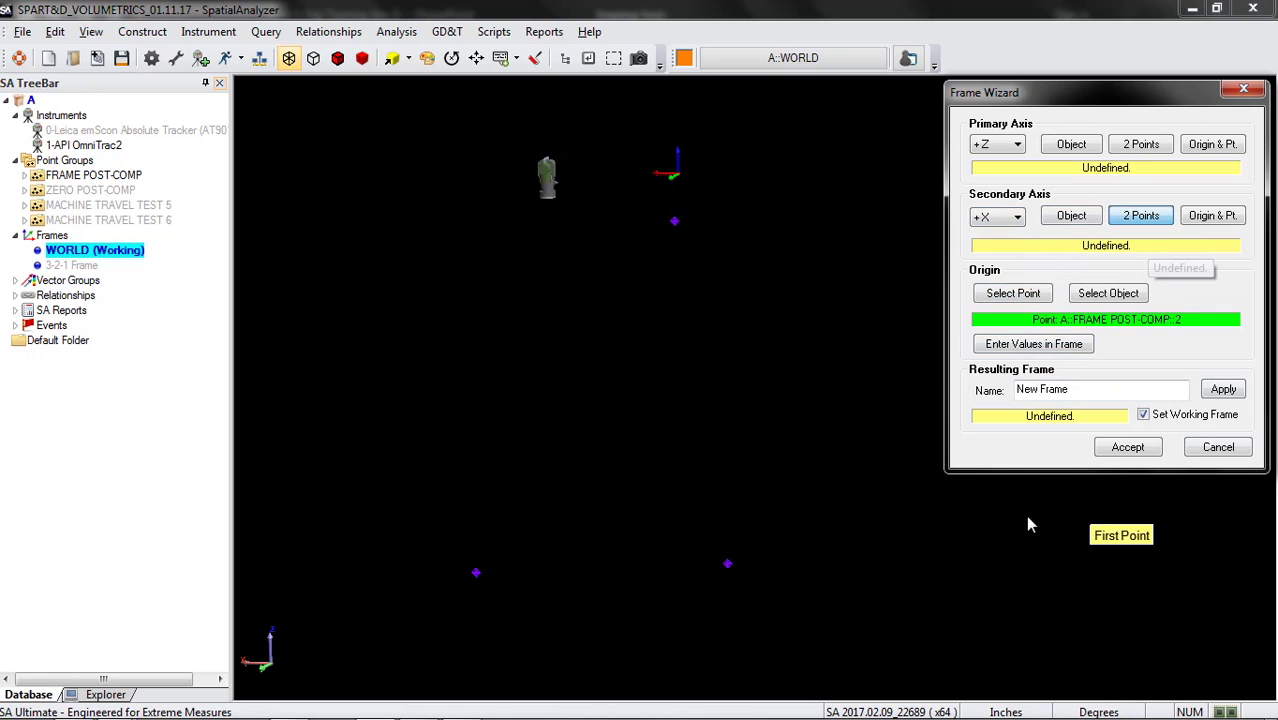
left_click(729, 565)
left_click(676, 222)
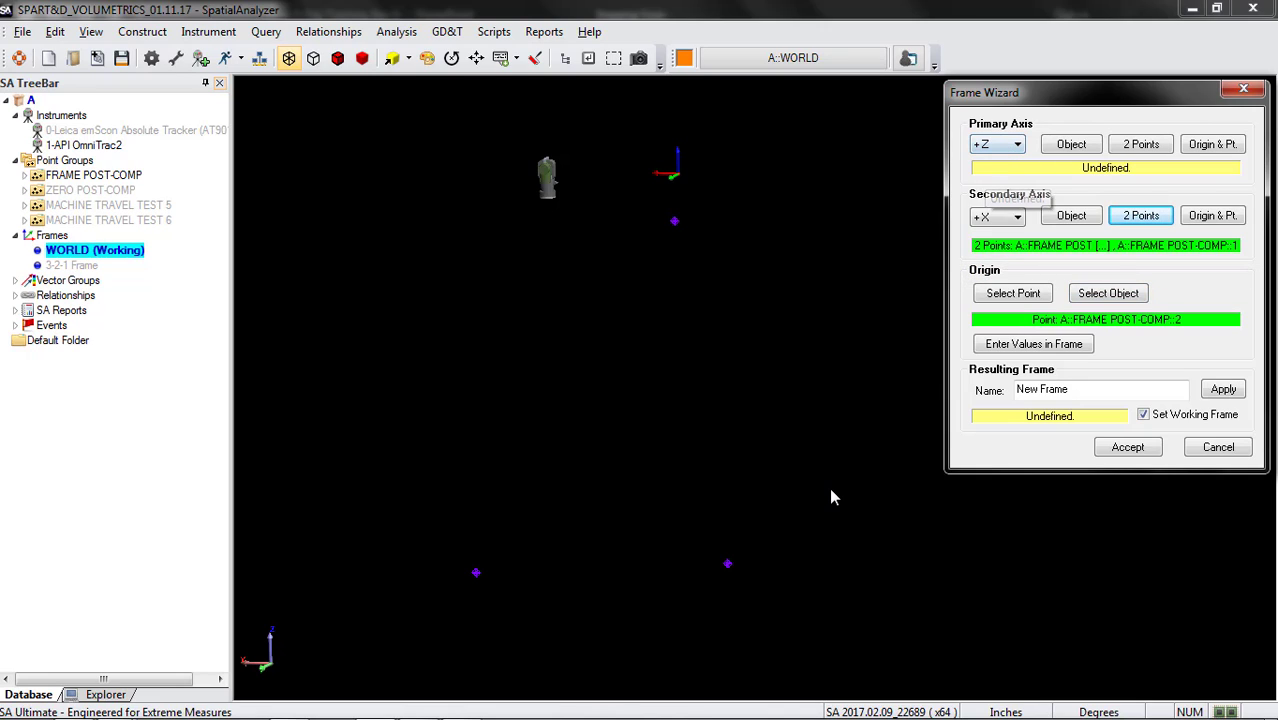
- Set the primary axis to +Y and define it by two points, from FRAME POST-COMP point 2 to point 3
left_click_drag(830, 488, 826, 484)
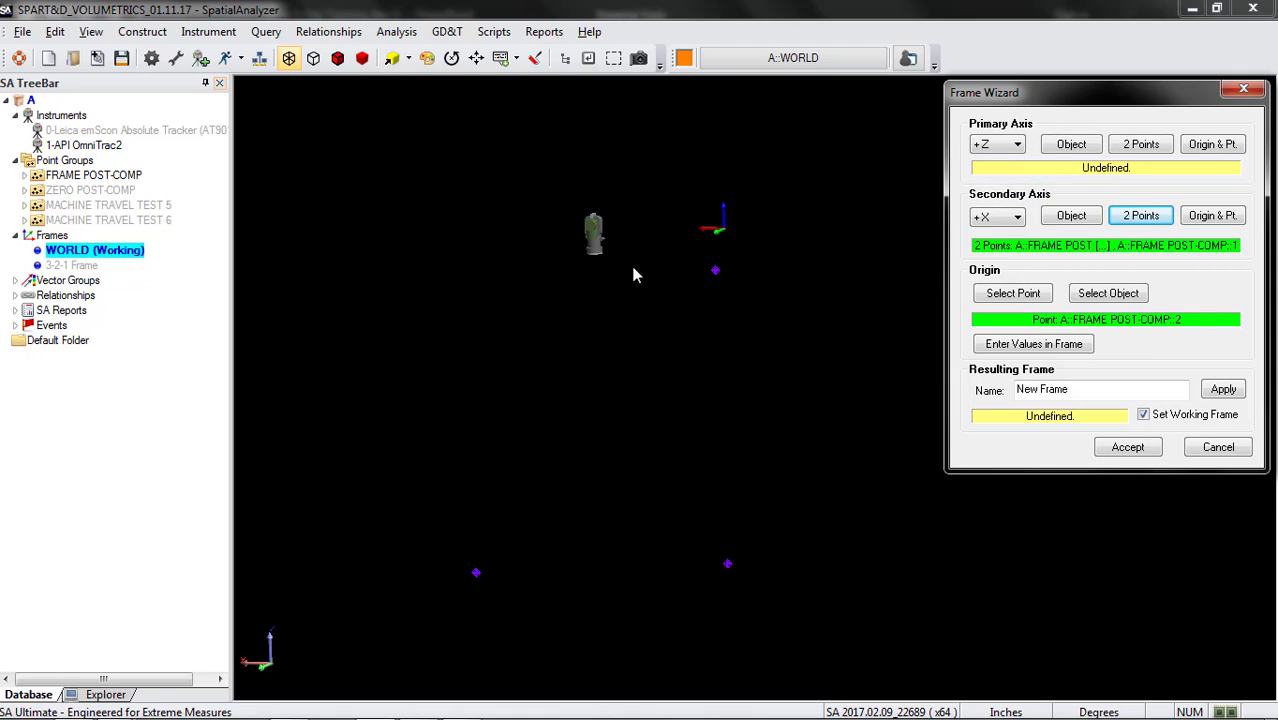
left_click(1017, 147)
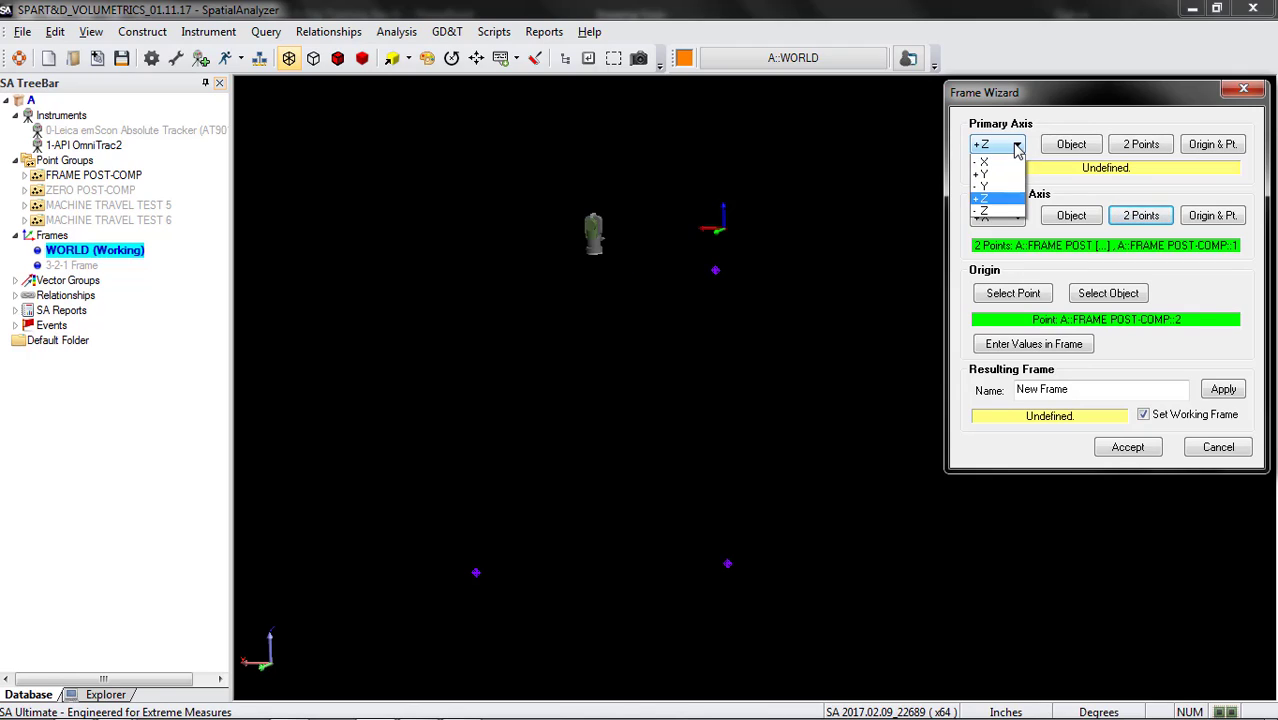
left_click(1010, 187)
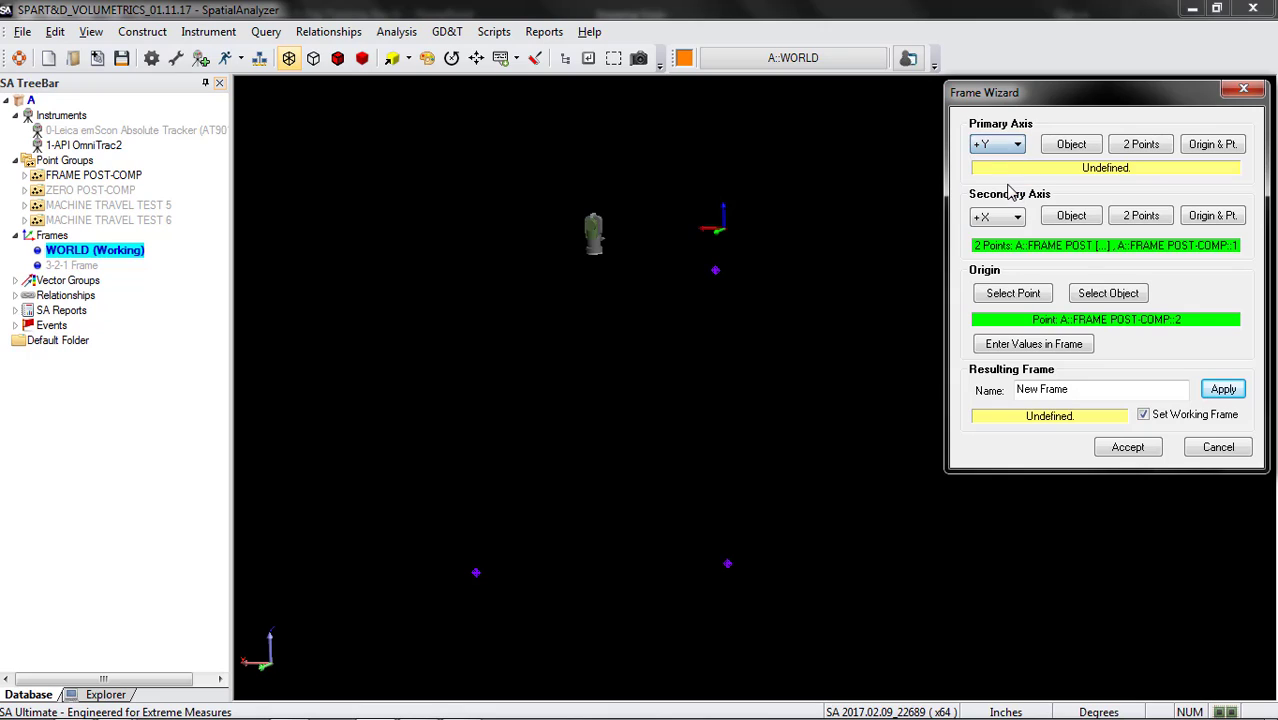
left_click(1138, 147)
left_click(727, 563)
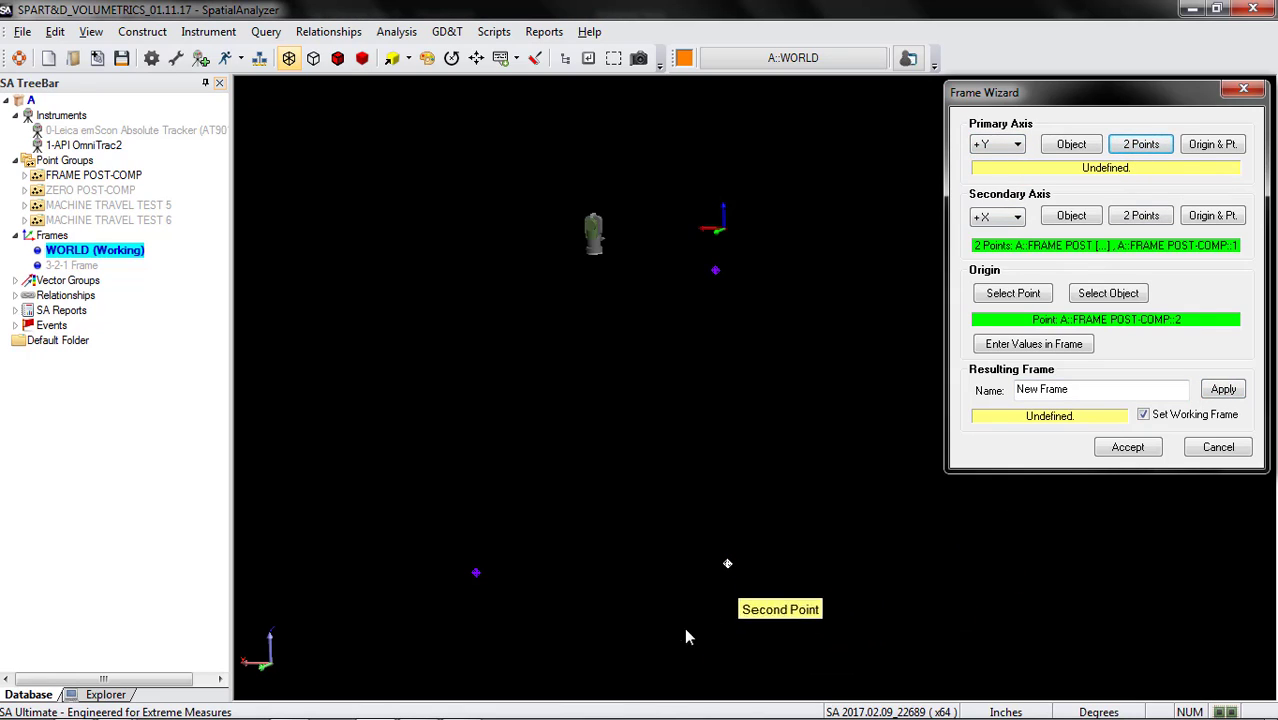
left_click(476, 573)
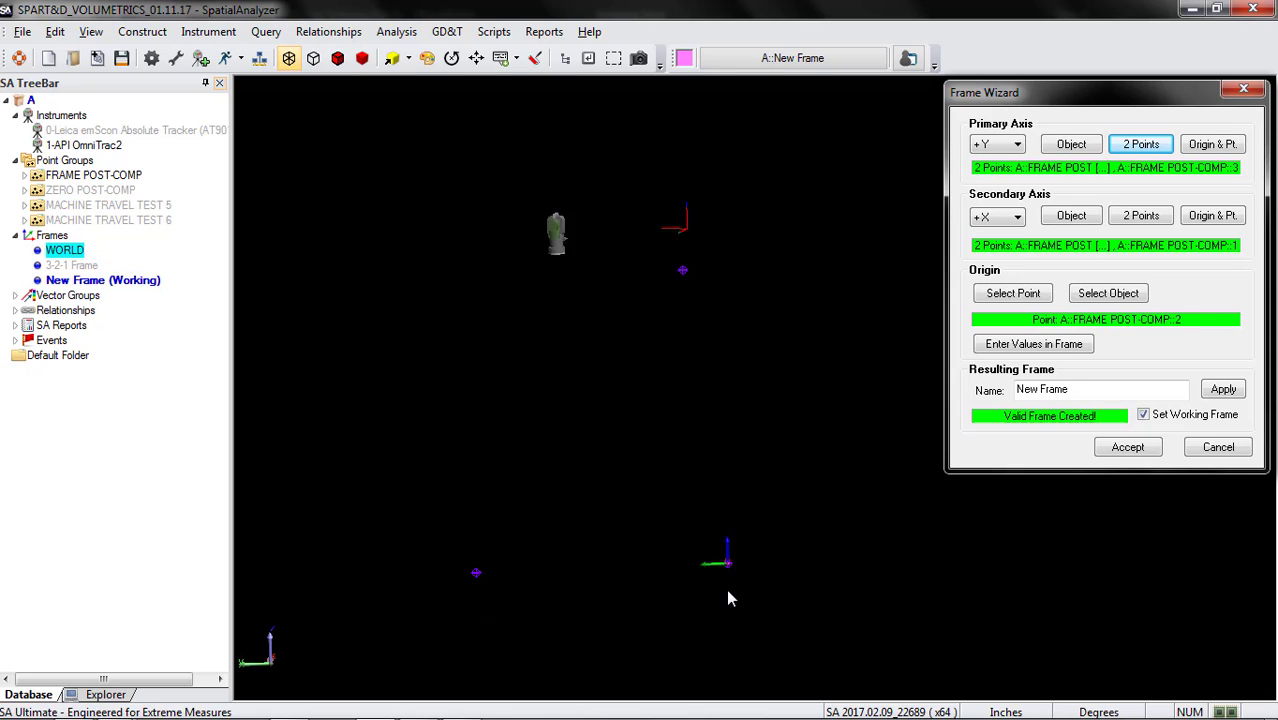
- Inspect the new frame's axes, name it Wizard Frame 1, and apply and accept it
left_click_drag(635, 466, 803, 604)
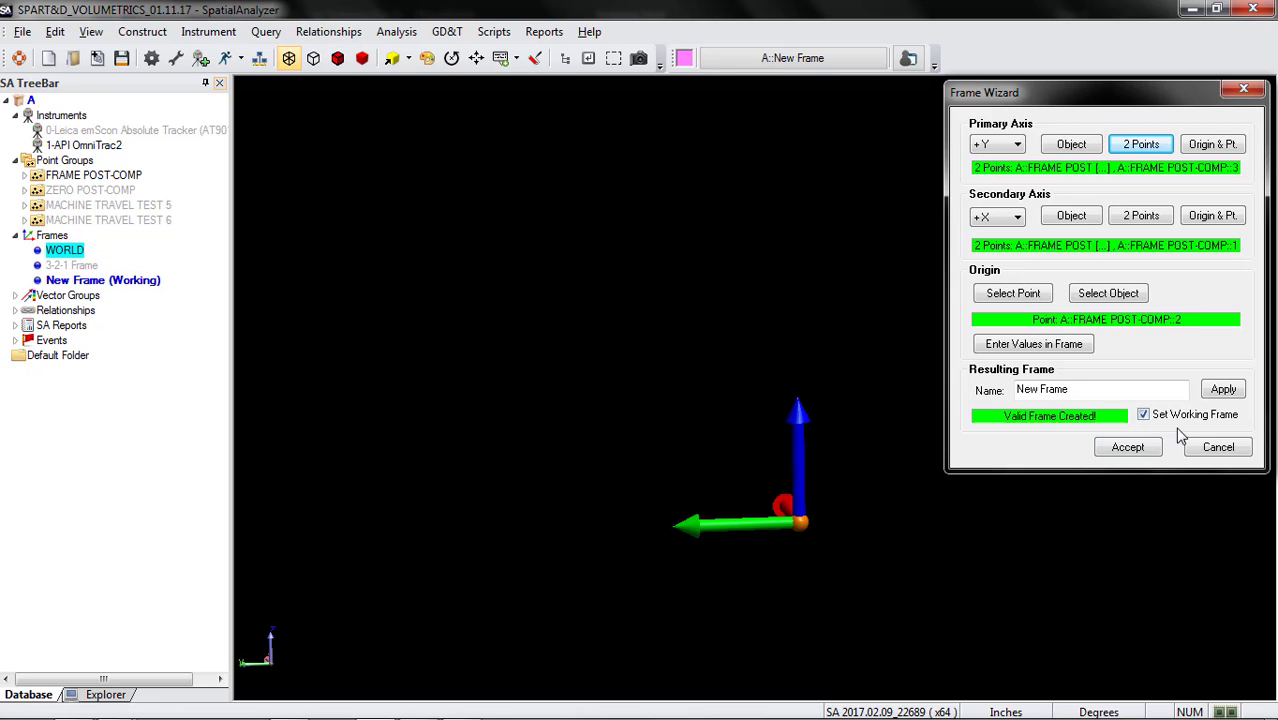
left_click_drag(820, 506, 908, 534)
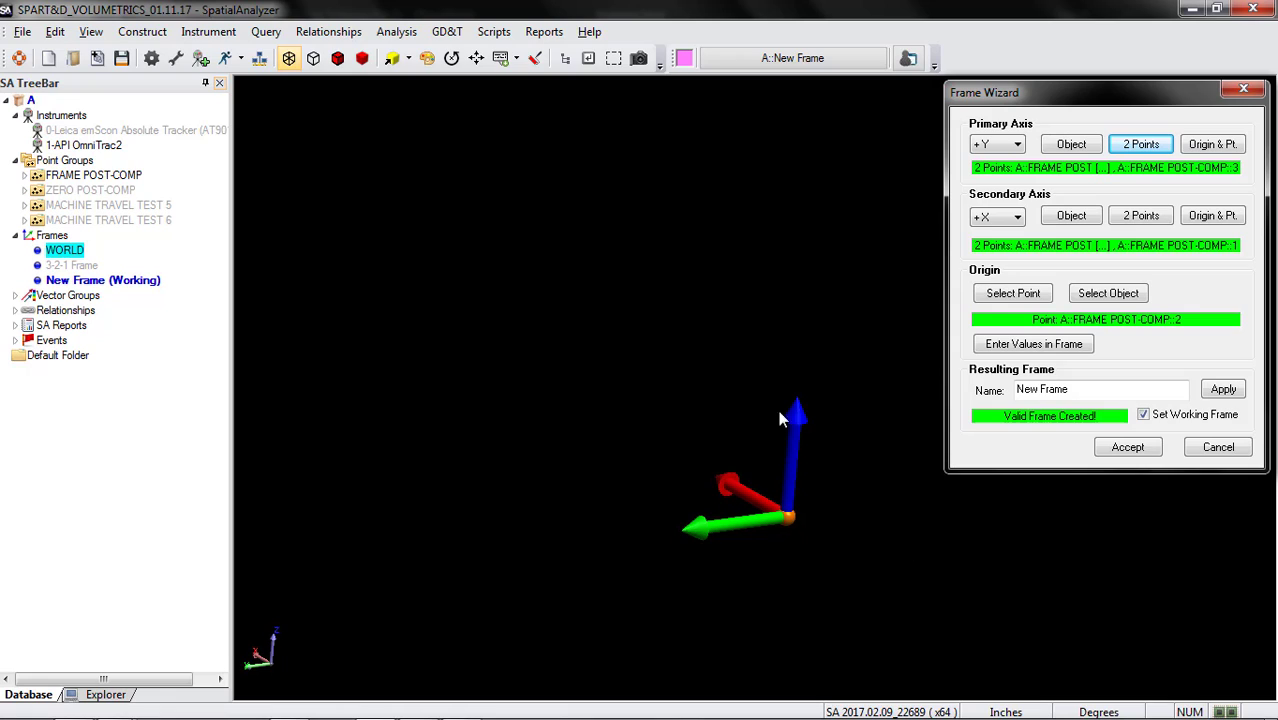
left_click_drag(826, 562, 747, 577)
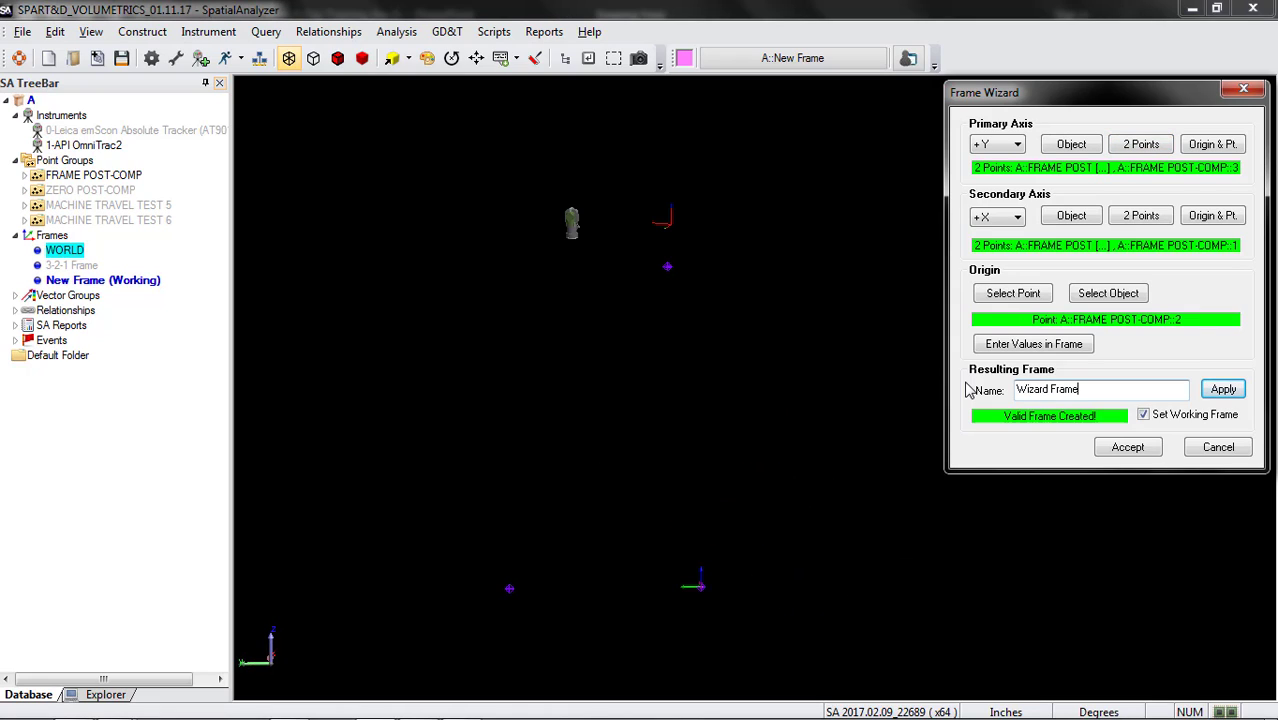
type("1")
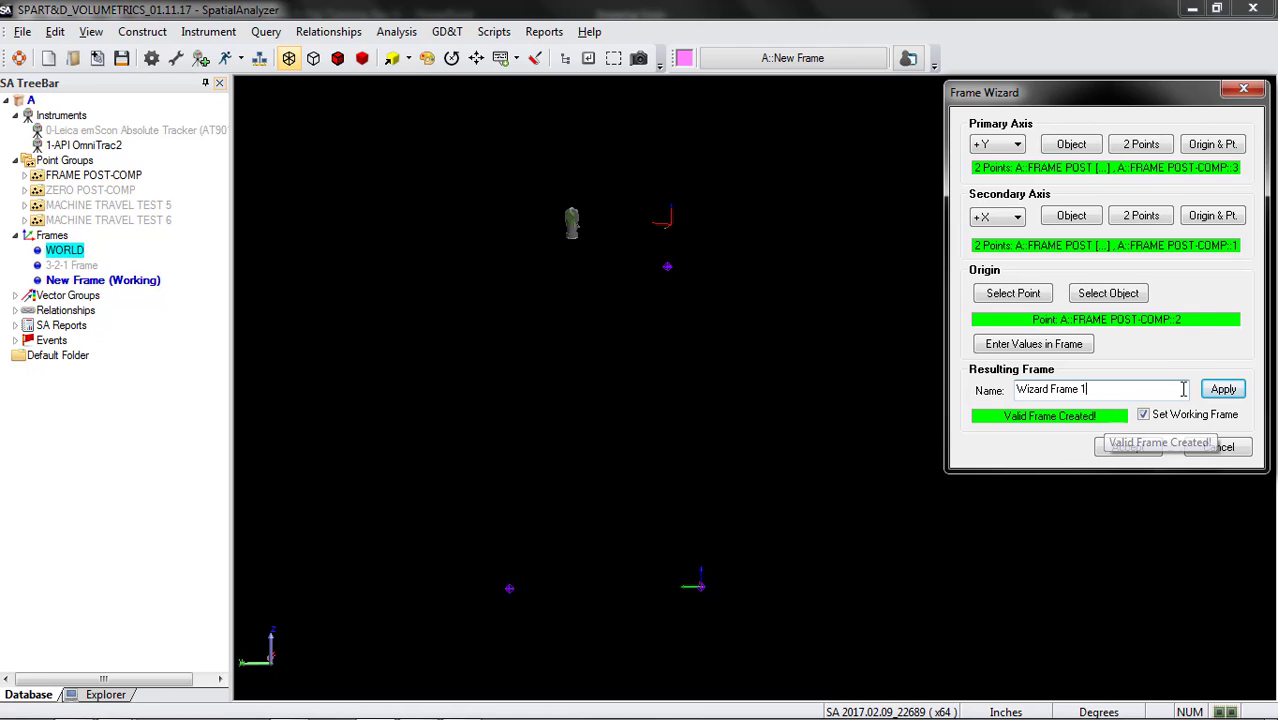
left_click(1222, 389)
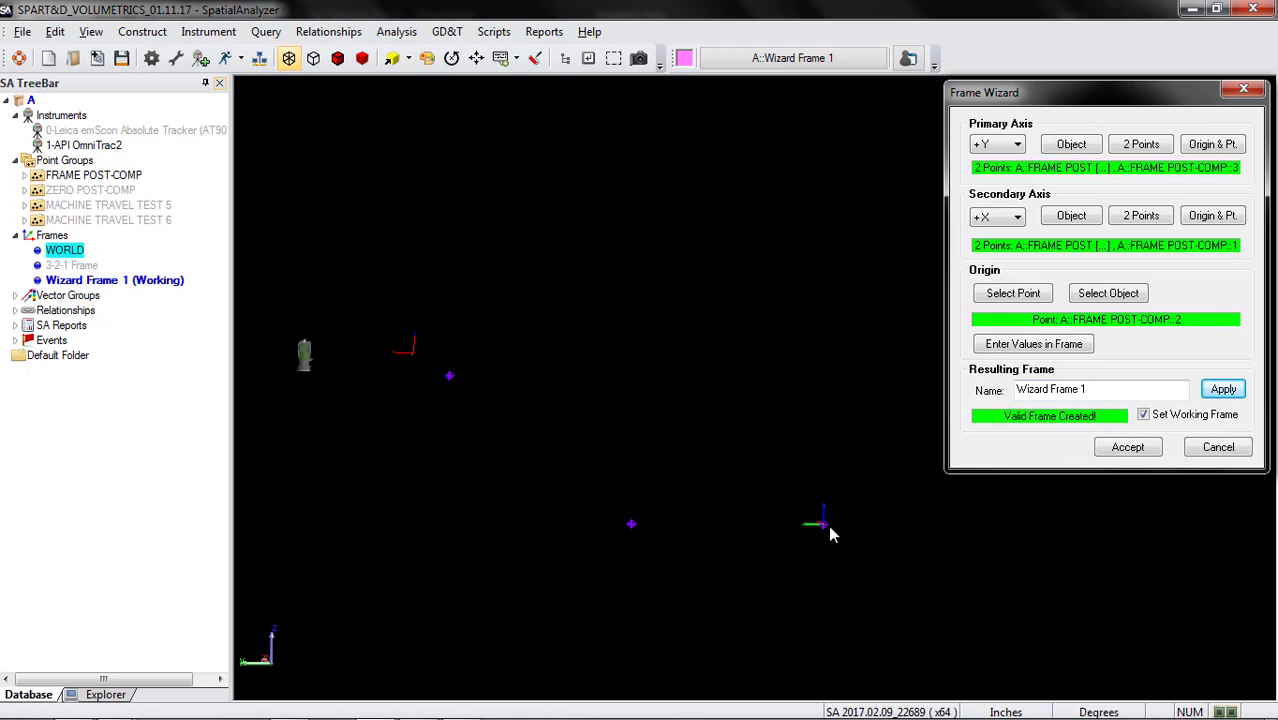
left_click_drag(829, 526, 1134, 460)
left_click(1140, 452)
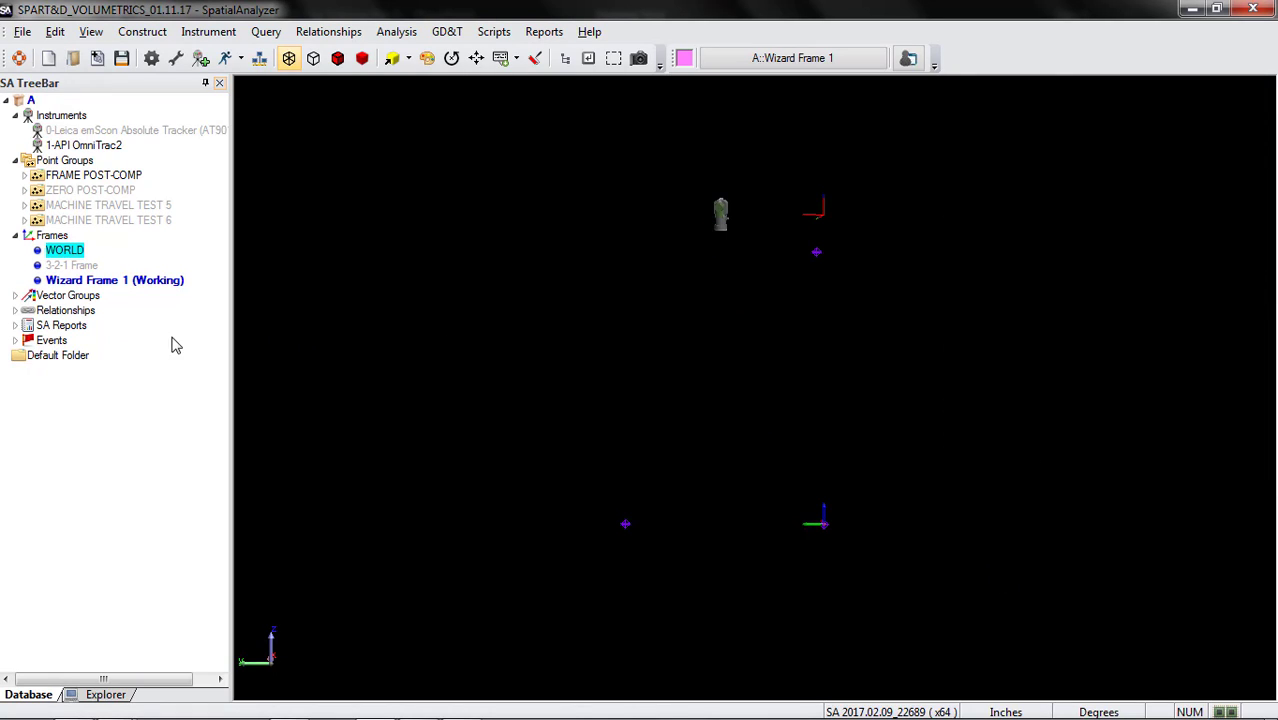
- Hide Wizard Frame 1 and make WORLD the working frame
right_click(117, 280)
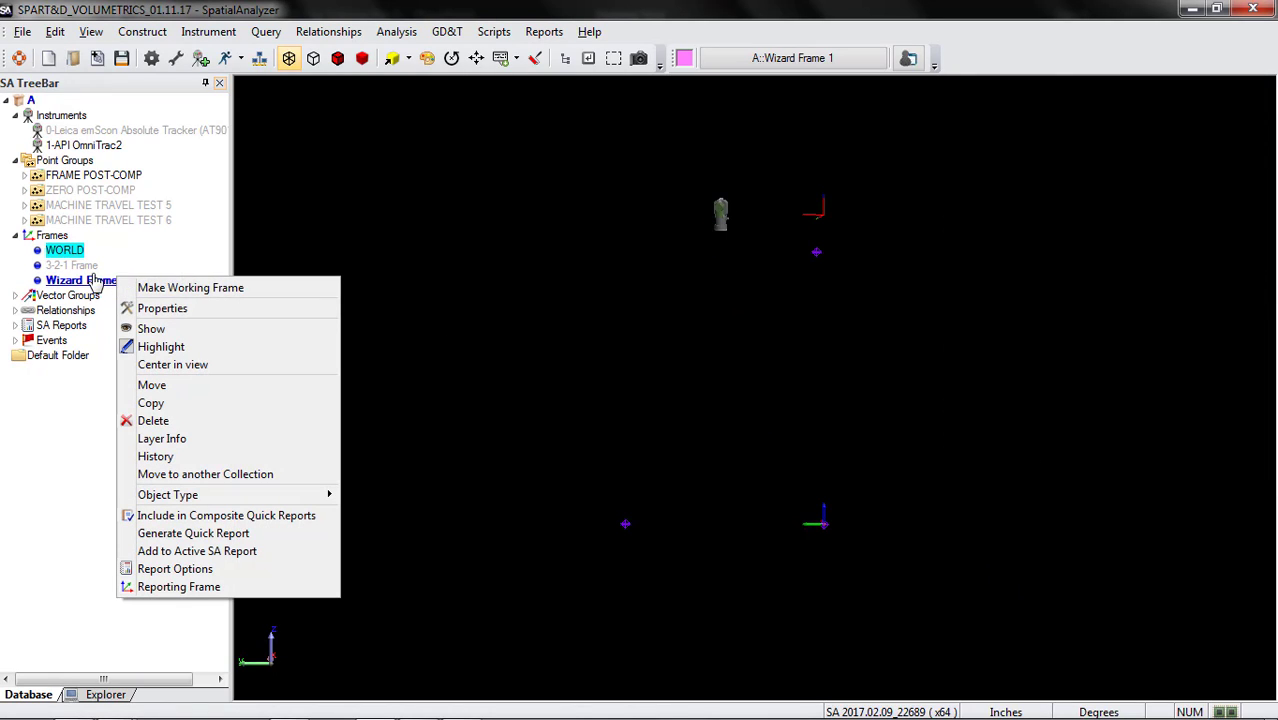
left_click(160, 330)
right_click(80, 250)
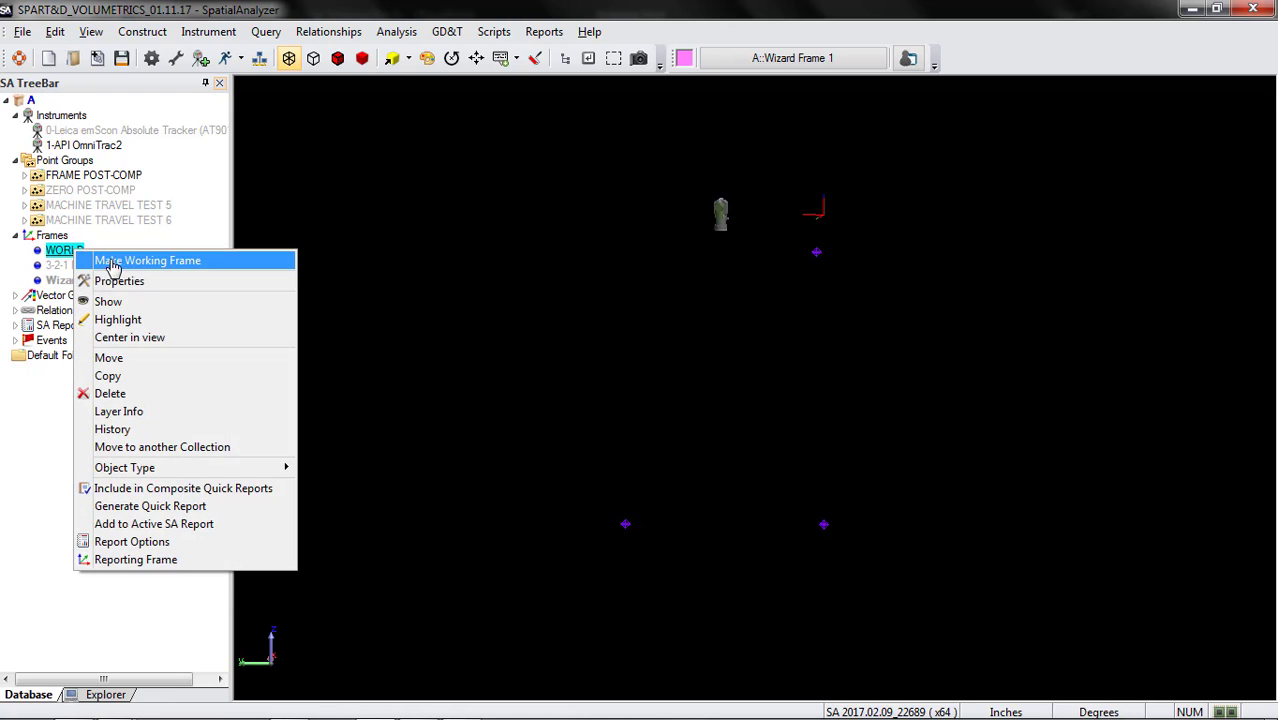
left_click(145, 261)
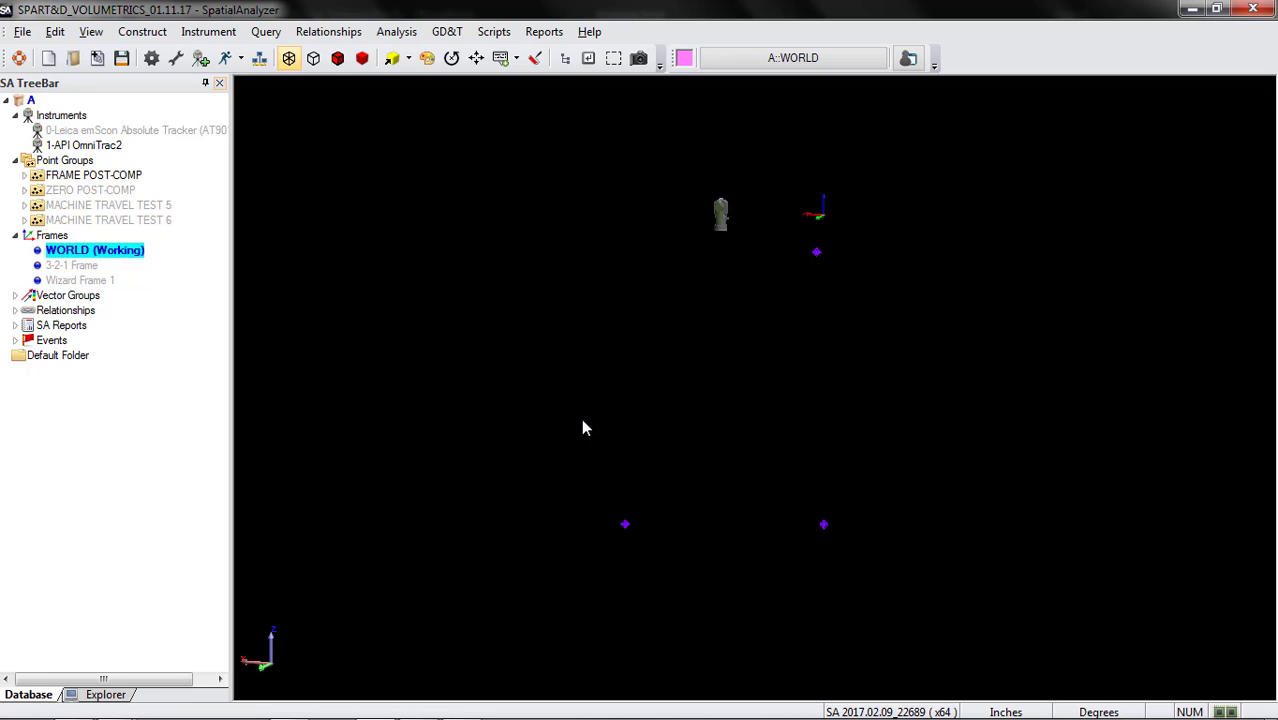
- Fit a line through FRAME POST-COMP points 2 and 1 and accept it
left_click_drag(789, 455, 676, 442)
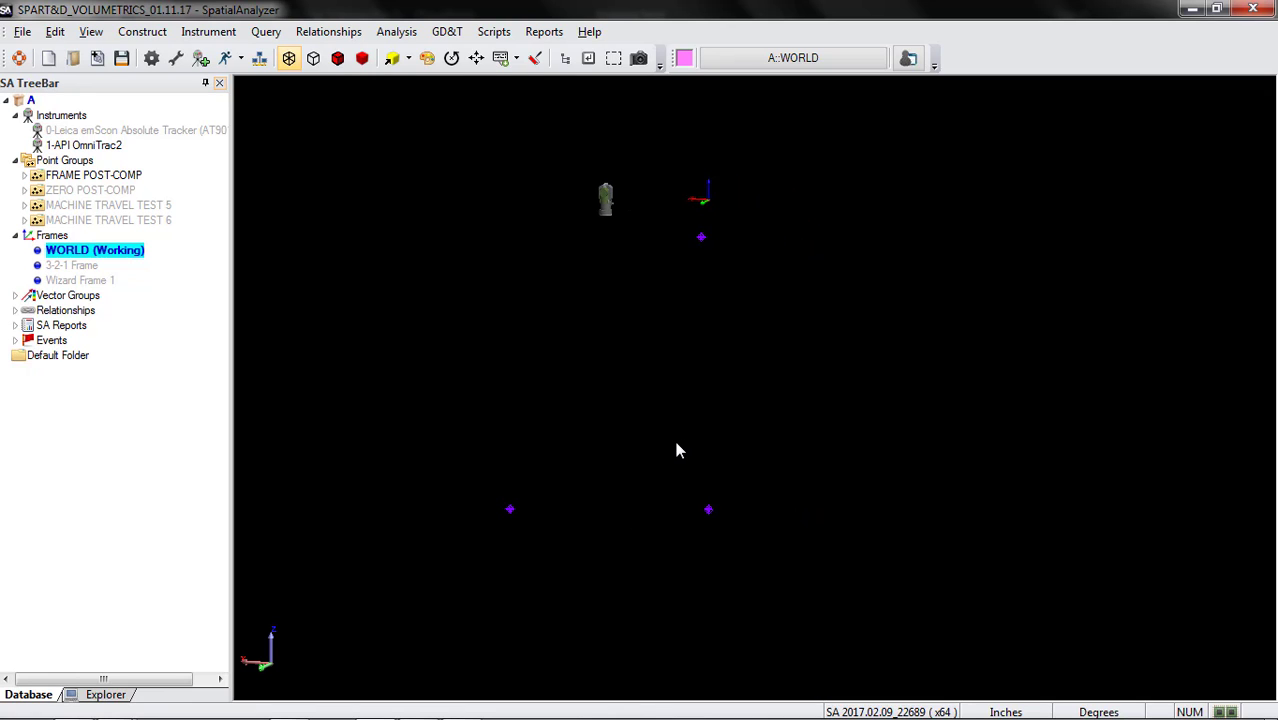
key("ctrl+l")
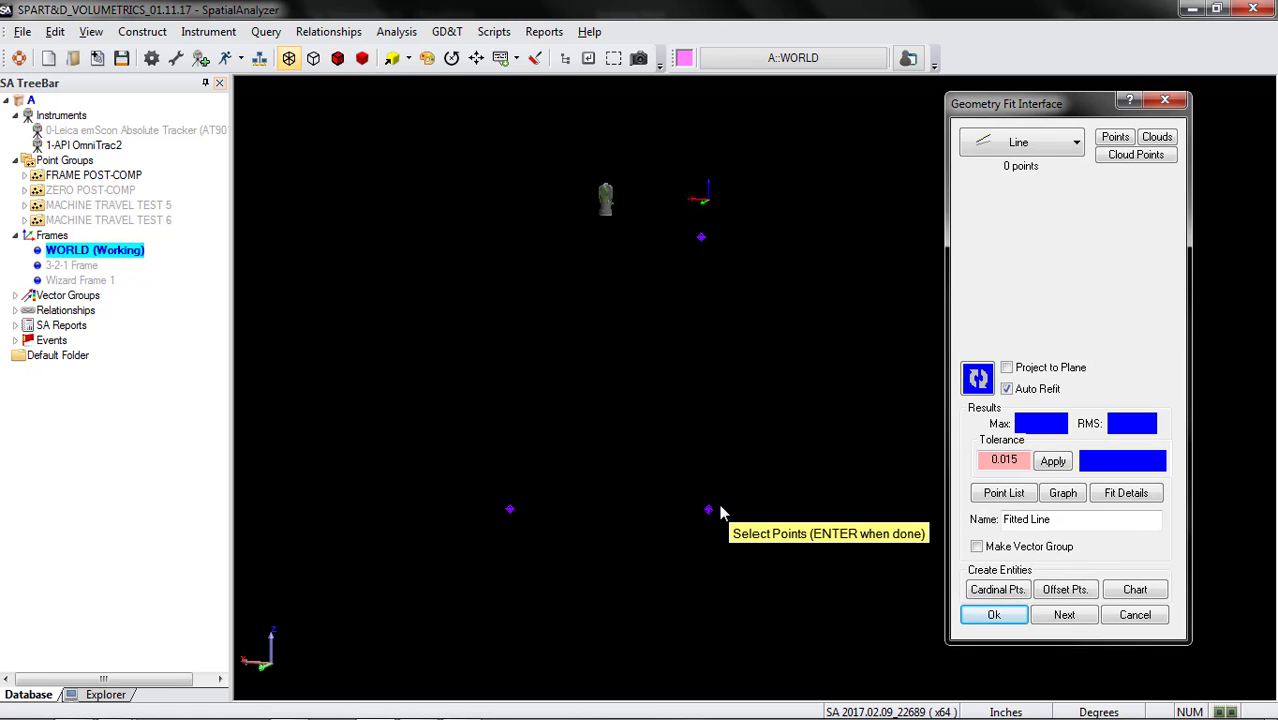
left_click(708, 510)
left_click(701, 237)
key("Return")
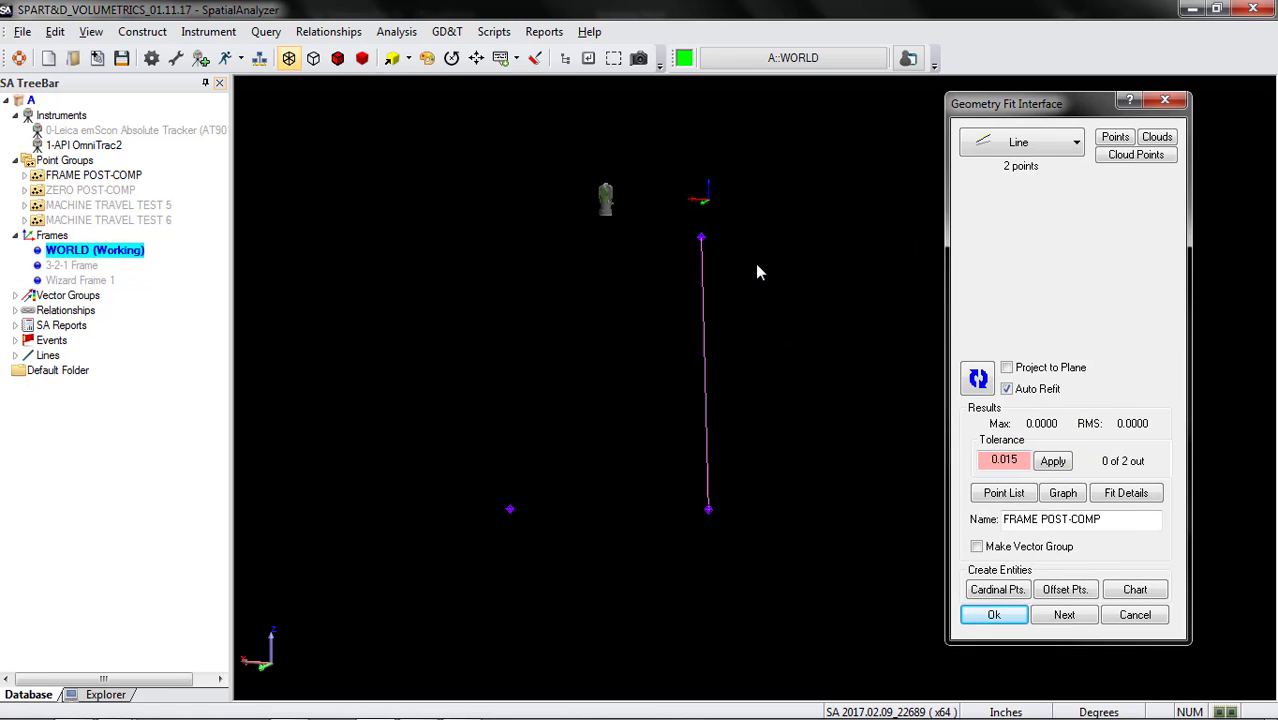
left_click(993, 615)
- Fit a plane through all three FRAME POST-COMP points, expand the Planes and Lines lists, and accept the fit
key("ctrl+p")
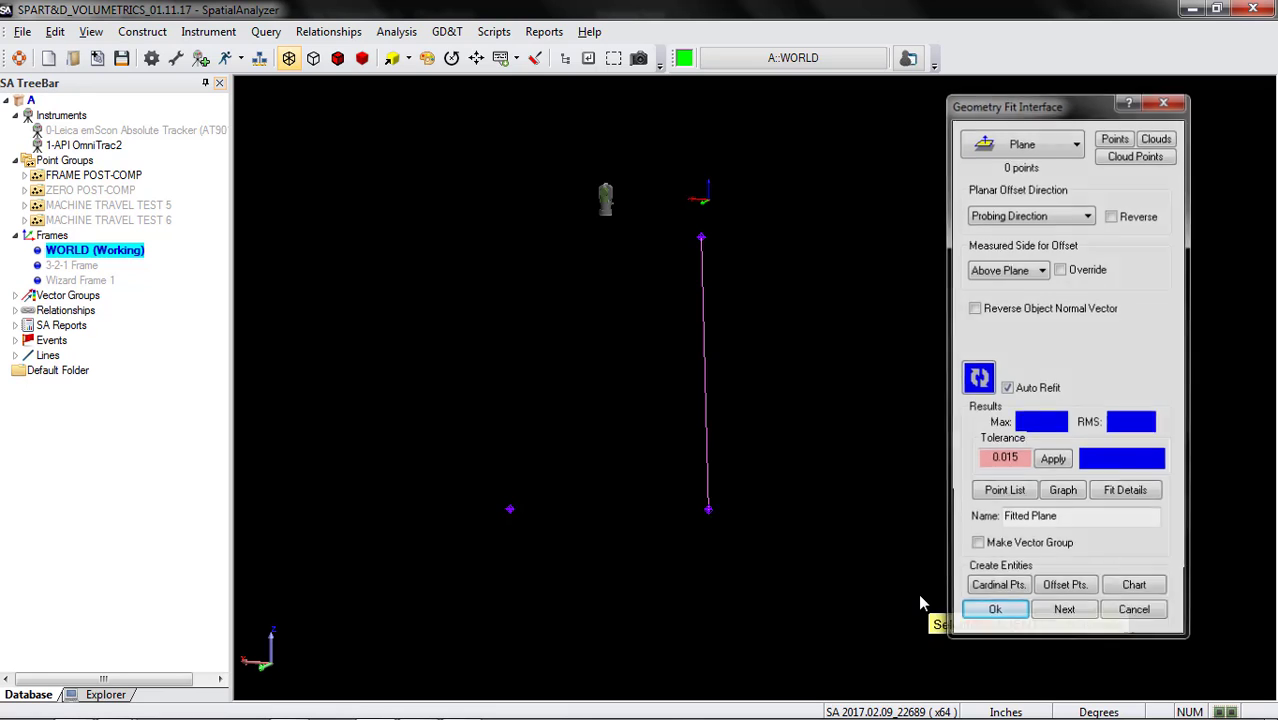
left_click_drag(447, 158, 795, 579)
key("Return")
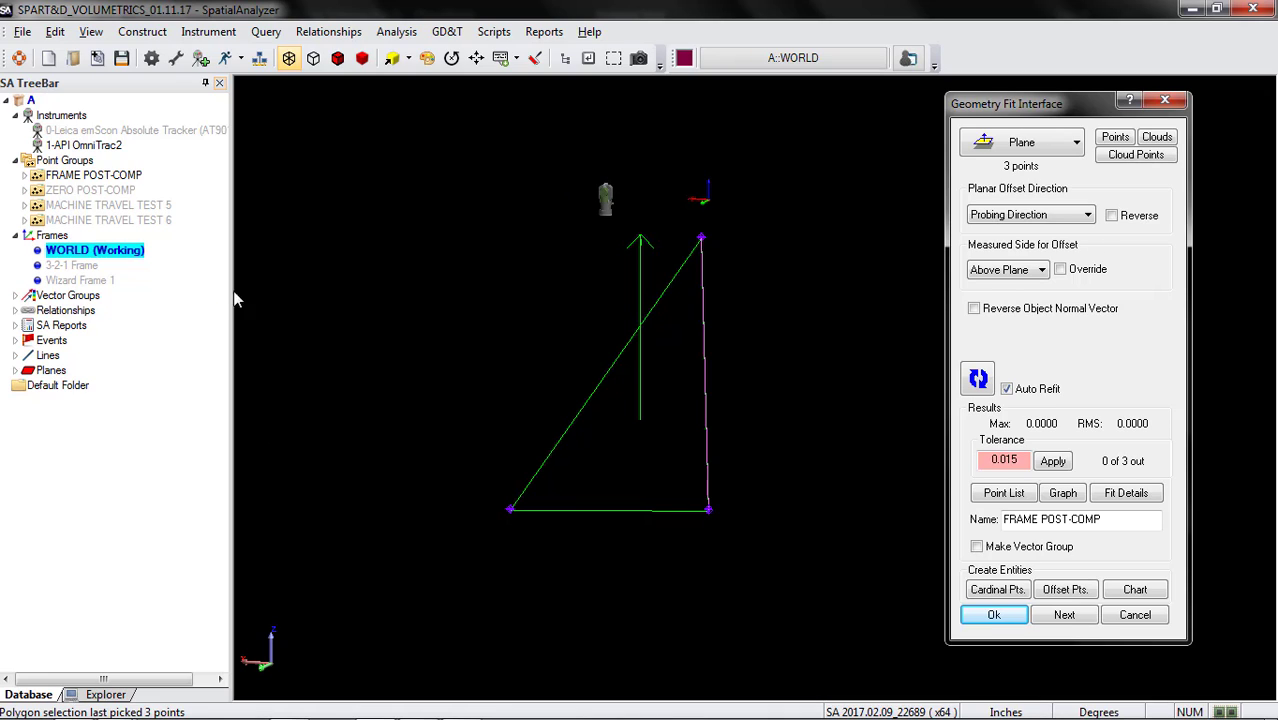
left_click_drag(760, 478, 753, 481)
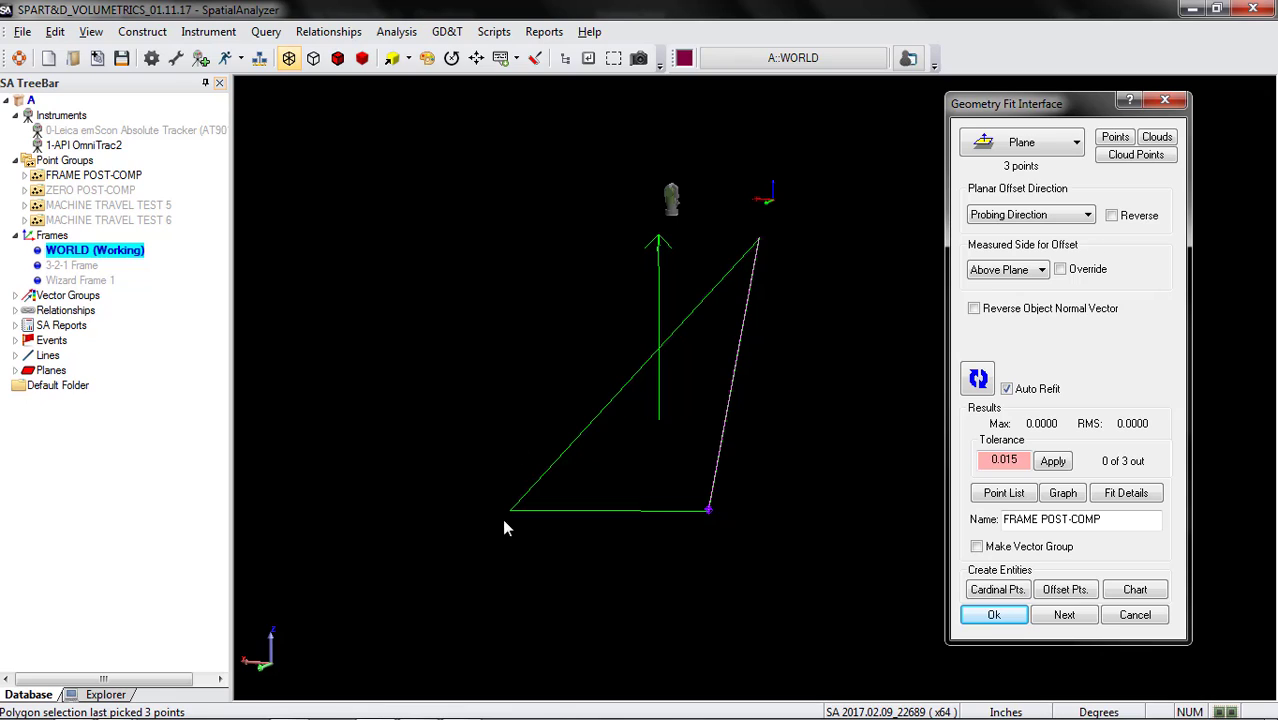
left_click(16, 371)
left_click(16, 356)
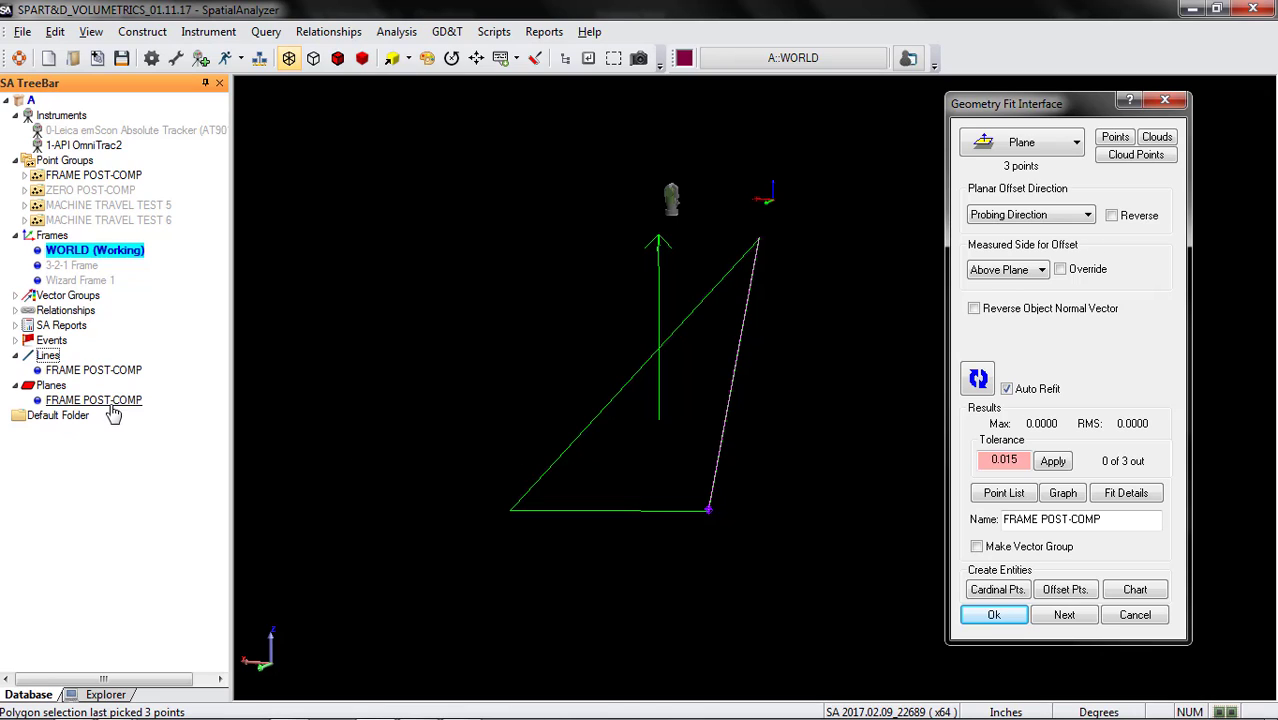
left_click(992, 614)
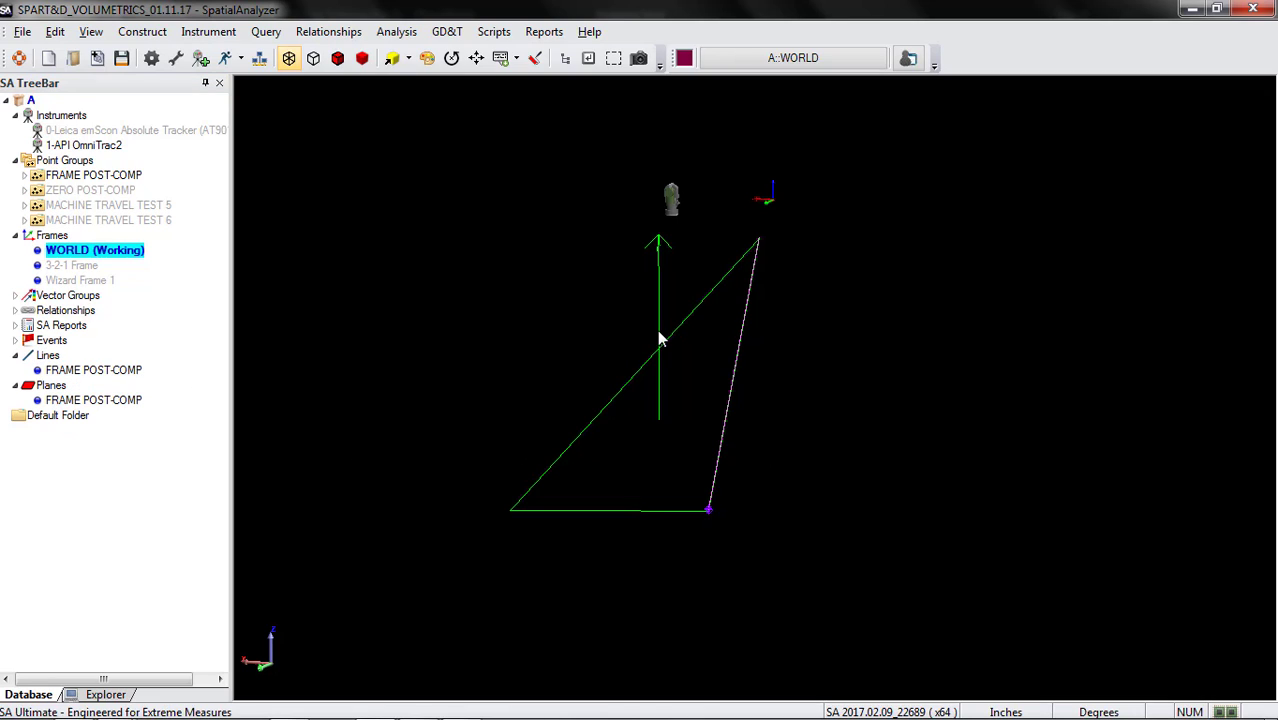
- Start another frame with the Frame Wizard and set its origin to point 2 of FRAME POST-COMP
left_click(142, 31)
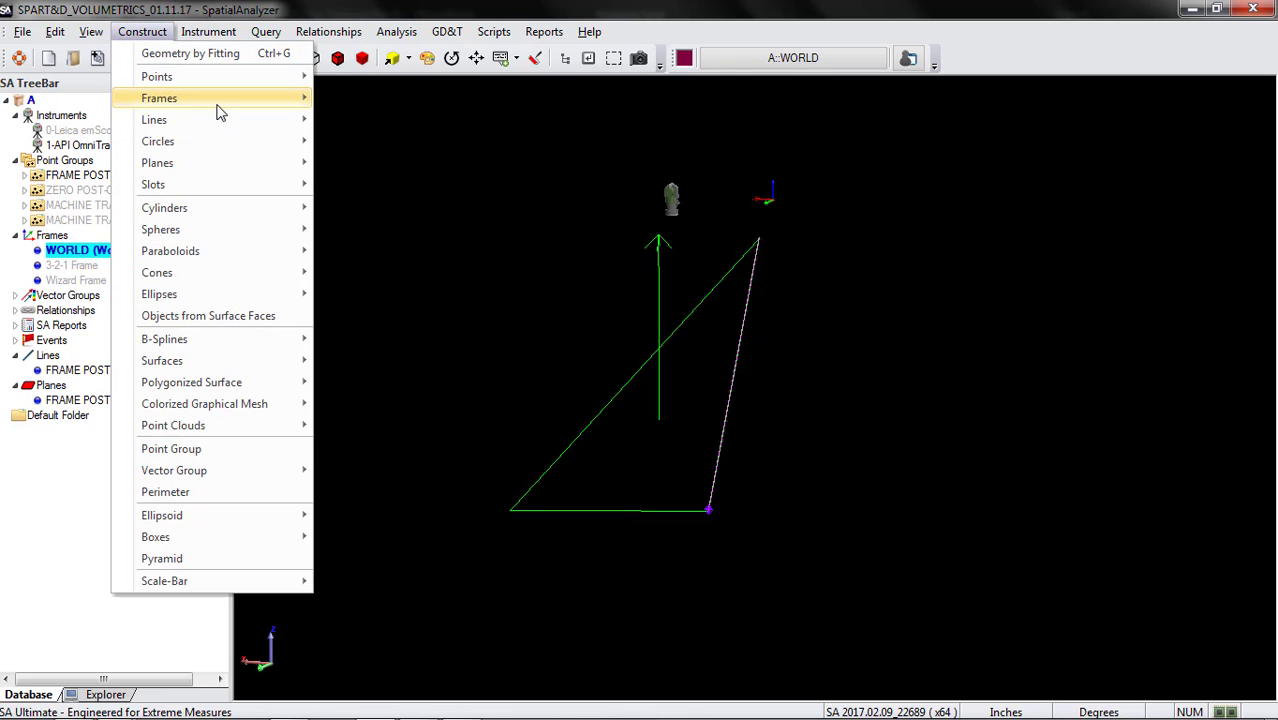
mouse_move(218, 104)
left_click(330, 100)
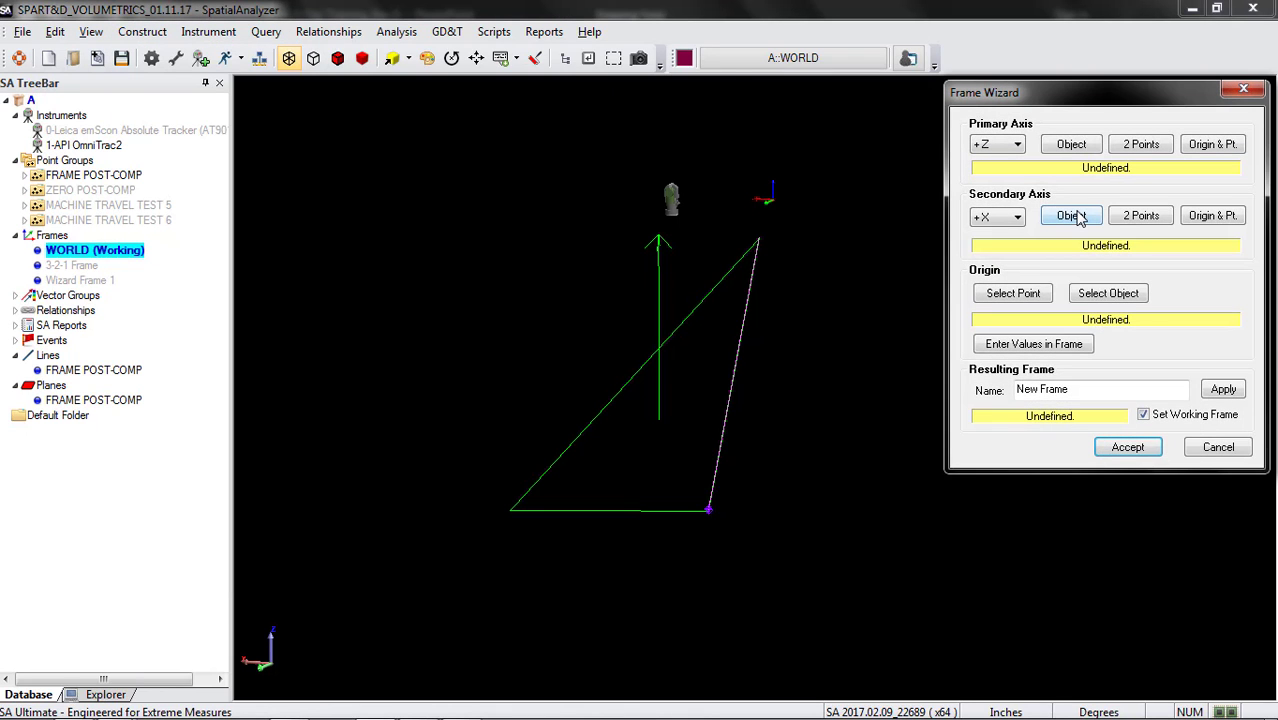
left_click(1045, 299)
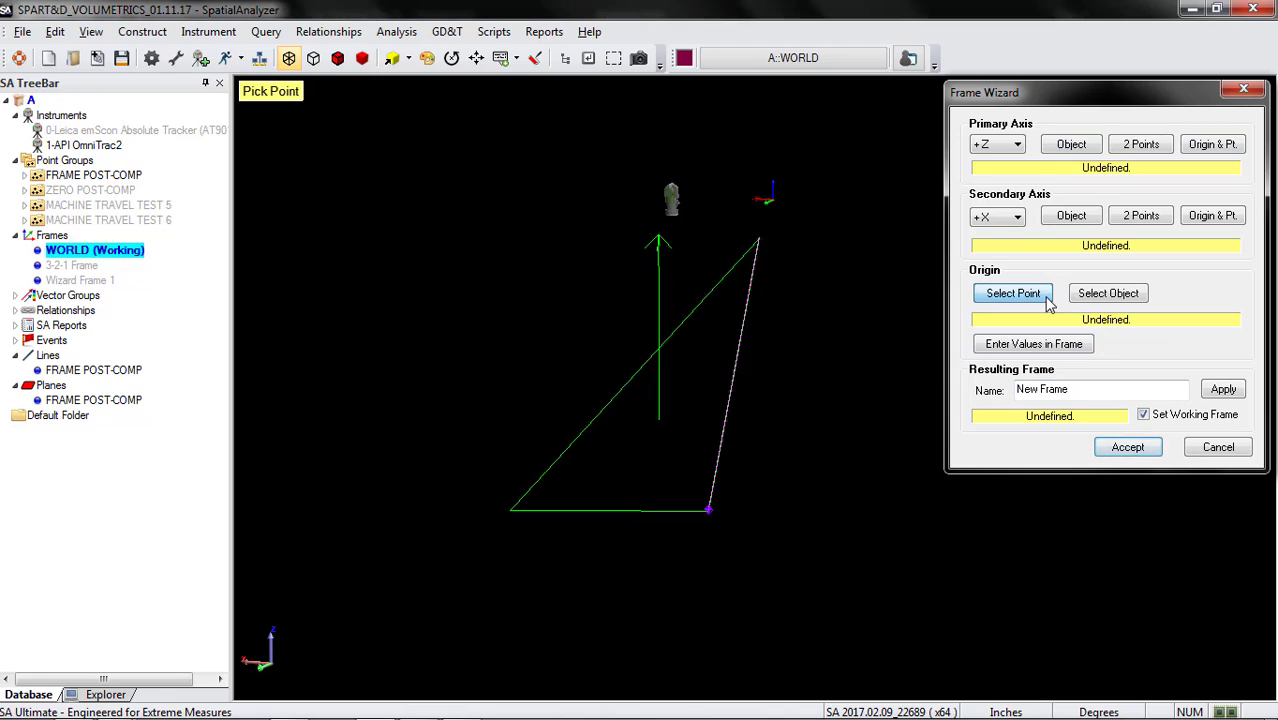
left_click(709, 512)
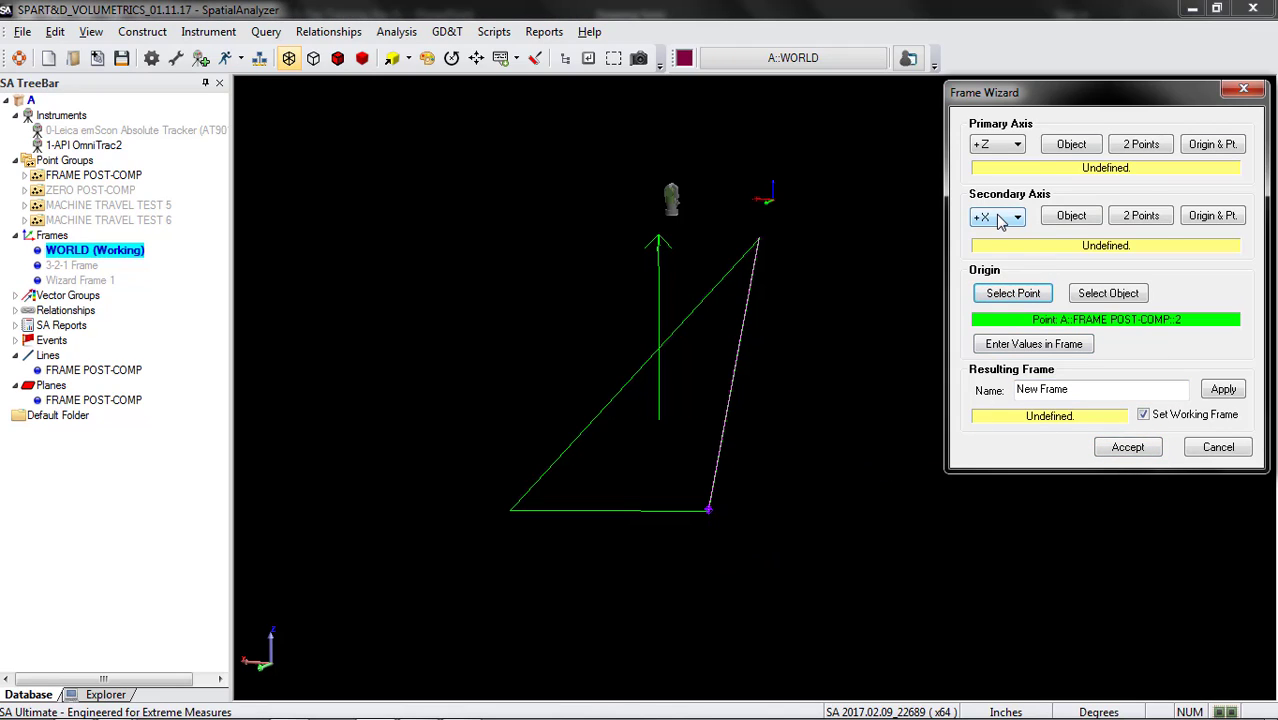
- Define the secondary axis +X by object, using the fitted FRAME POST-COMP line
left_click(1058, 220)
left_click(1115, 224)
left_click(1075, 220)
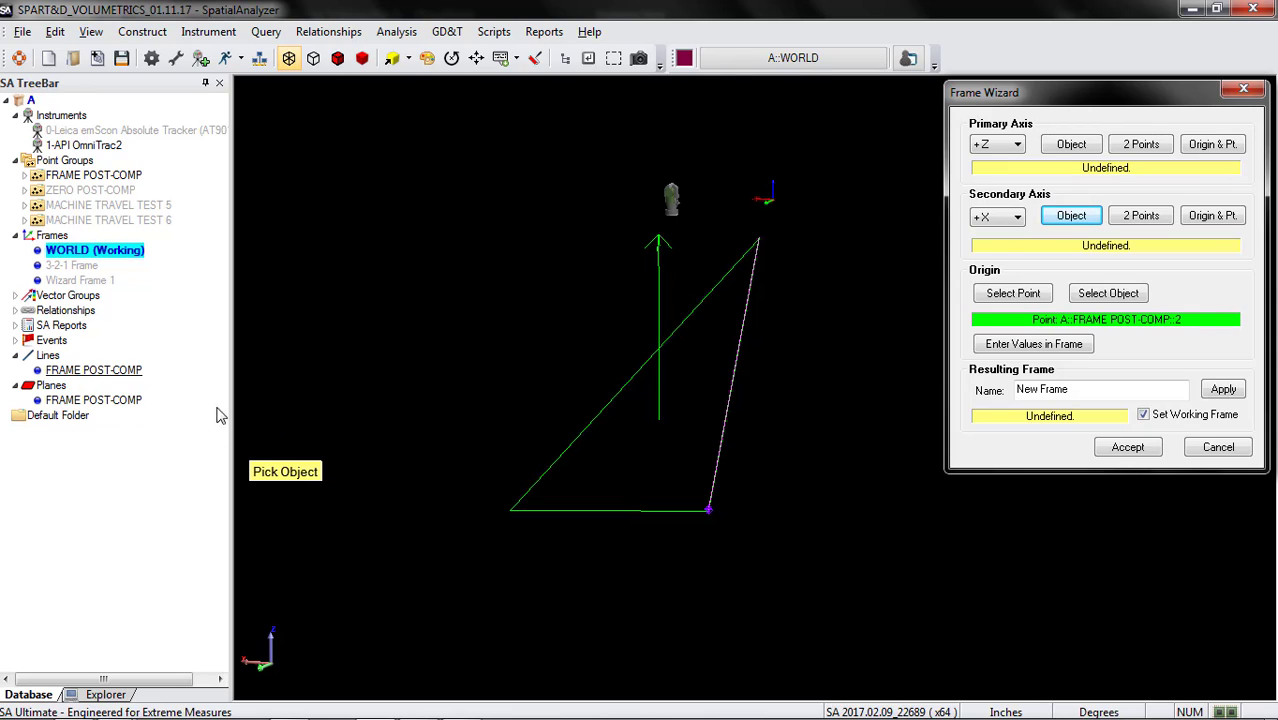
left_click(737, 376)
right_click_drag(800, 397, 672, 430)
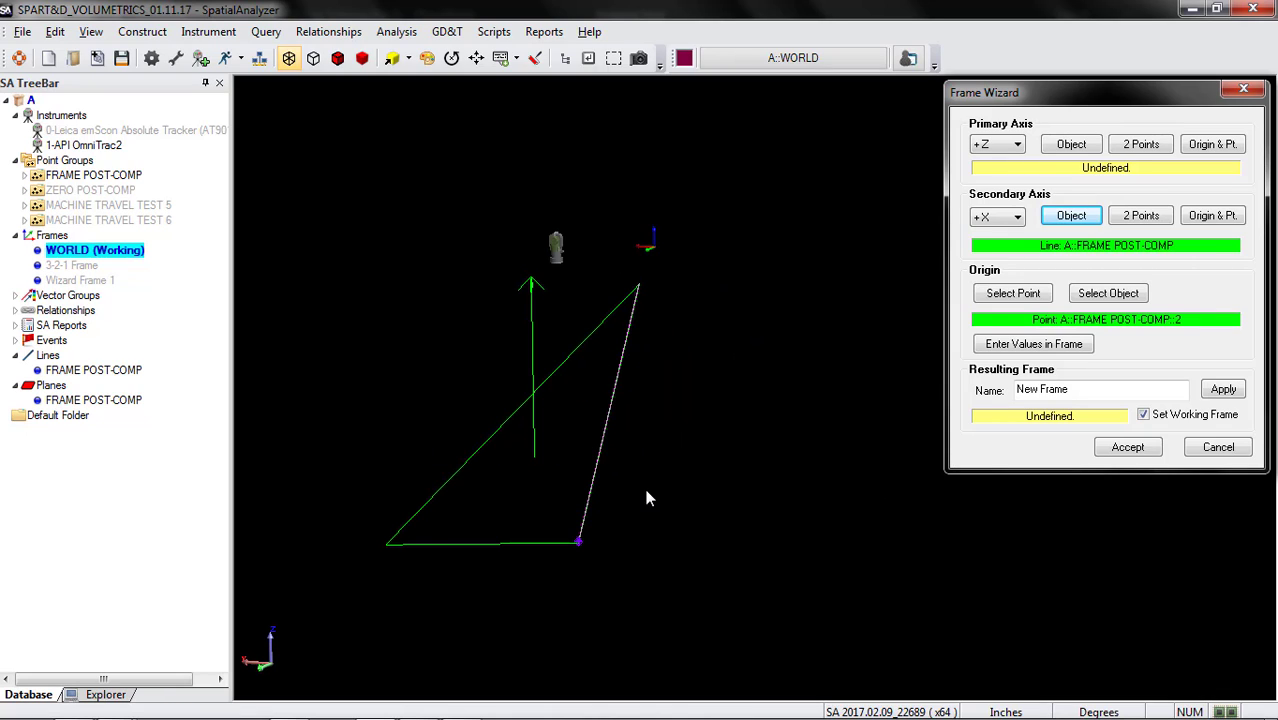
- Define the primary axis +Z by object, using the fitted FRAME POST-COMP plane
left_click_drag(583, 535, 593, 497)
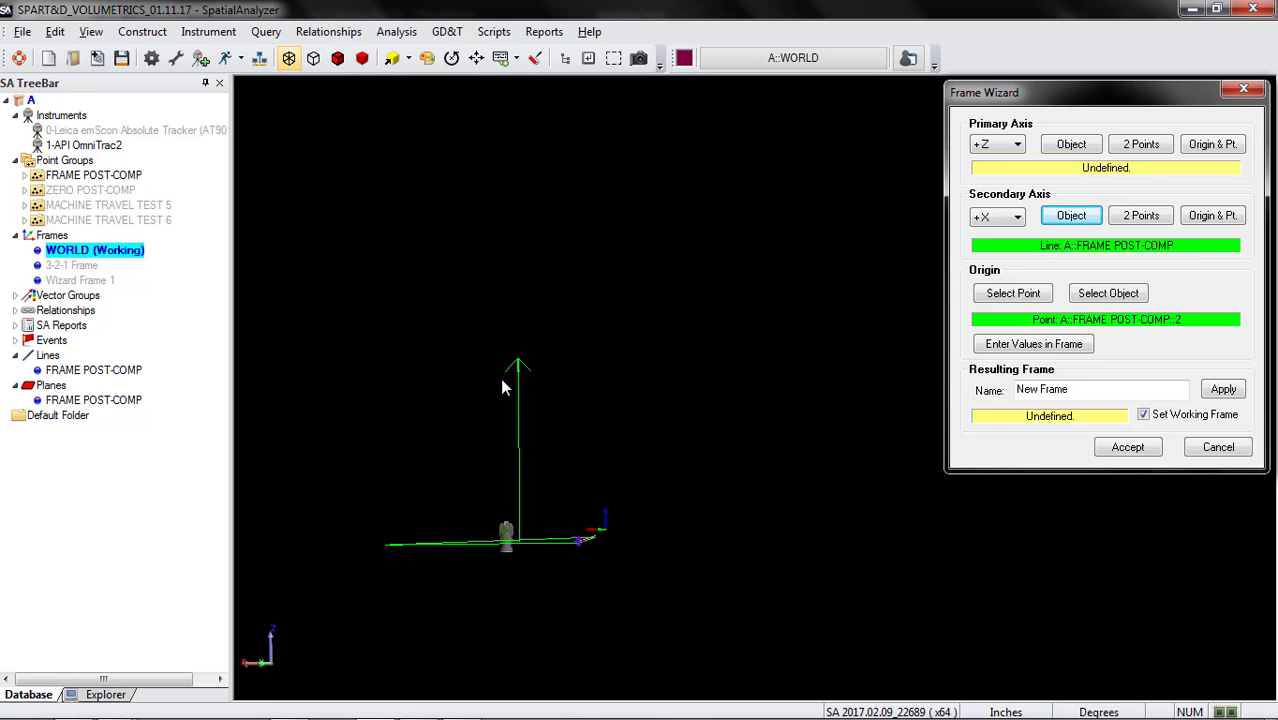
left_click_drag(519, 473, 633, 377)
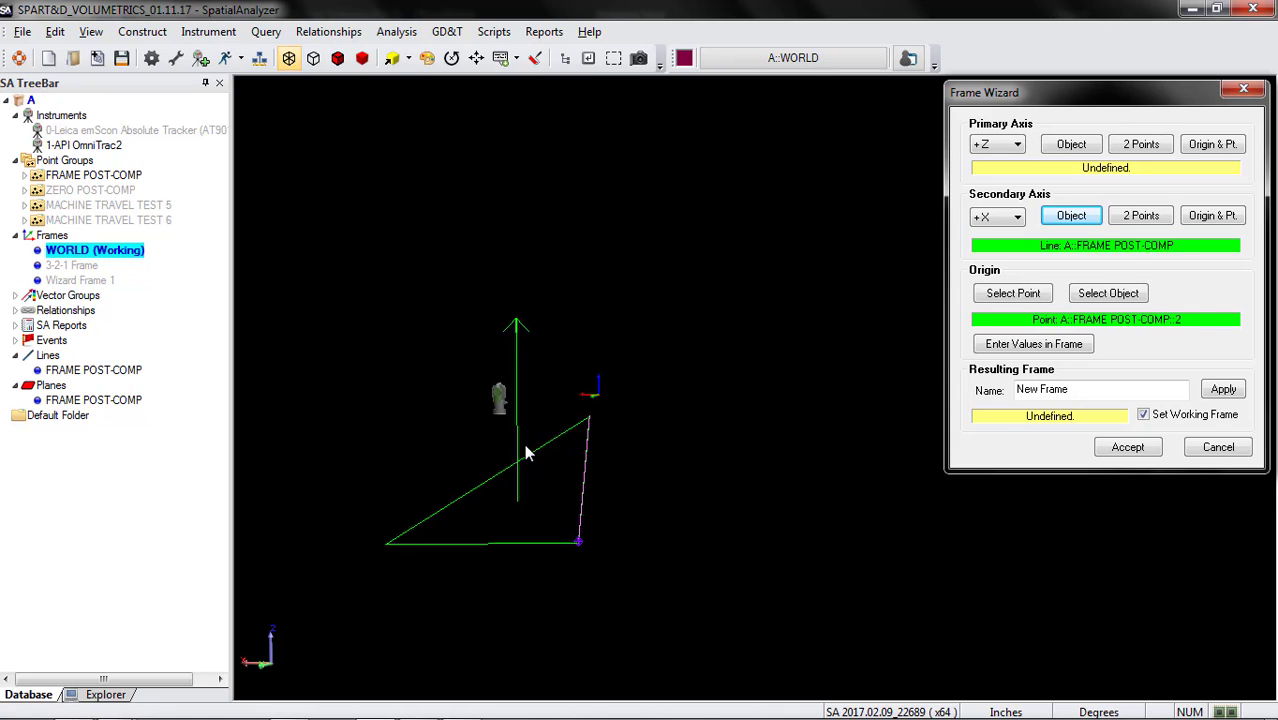
left_click(1080, 148)
left_click(1080, 146)
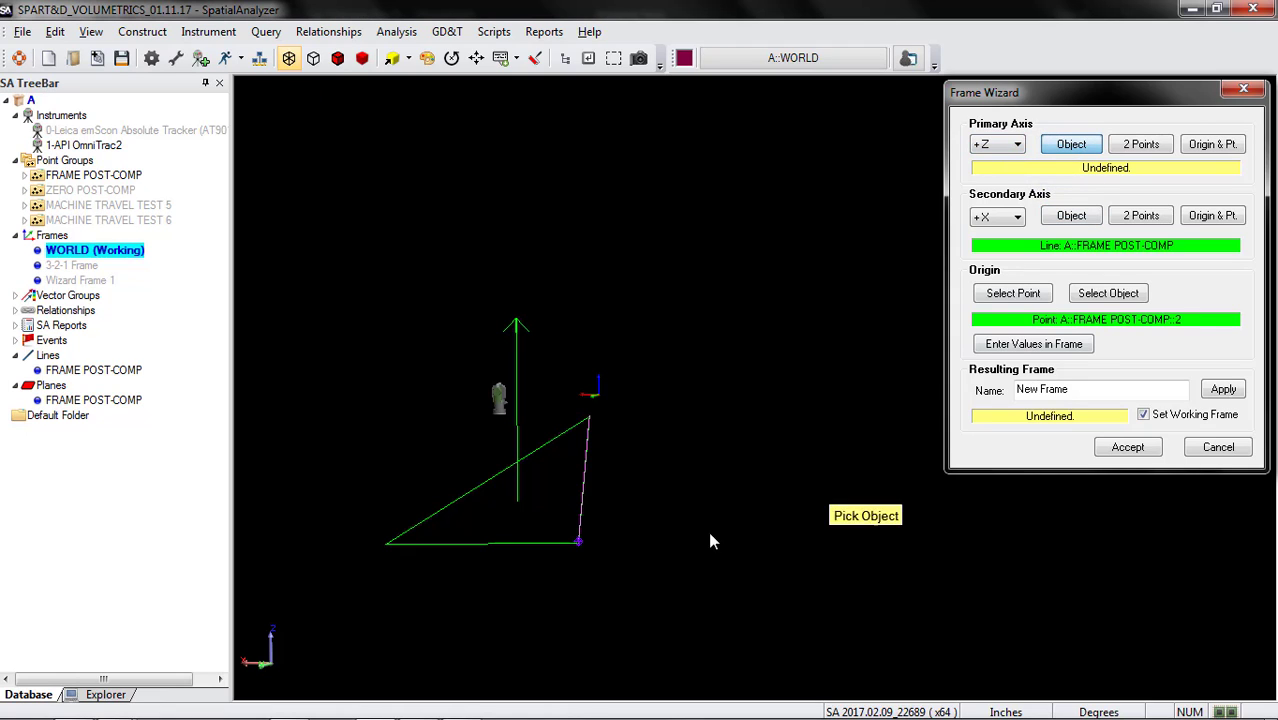
left_click(497, 503)
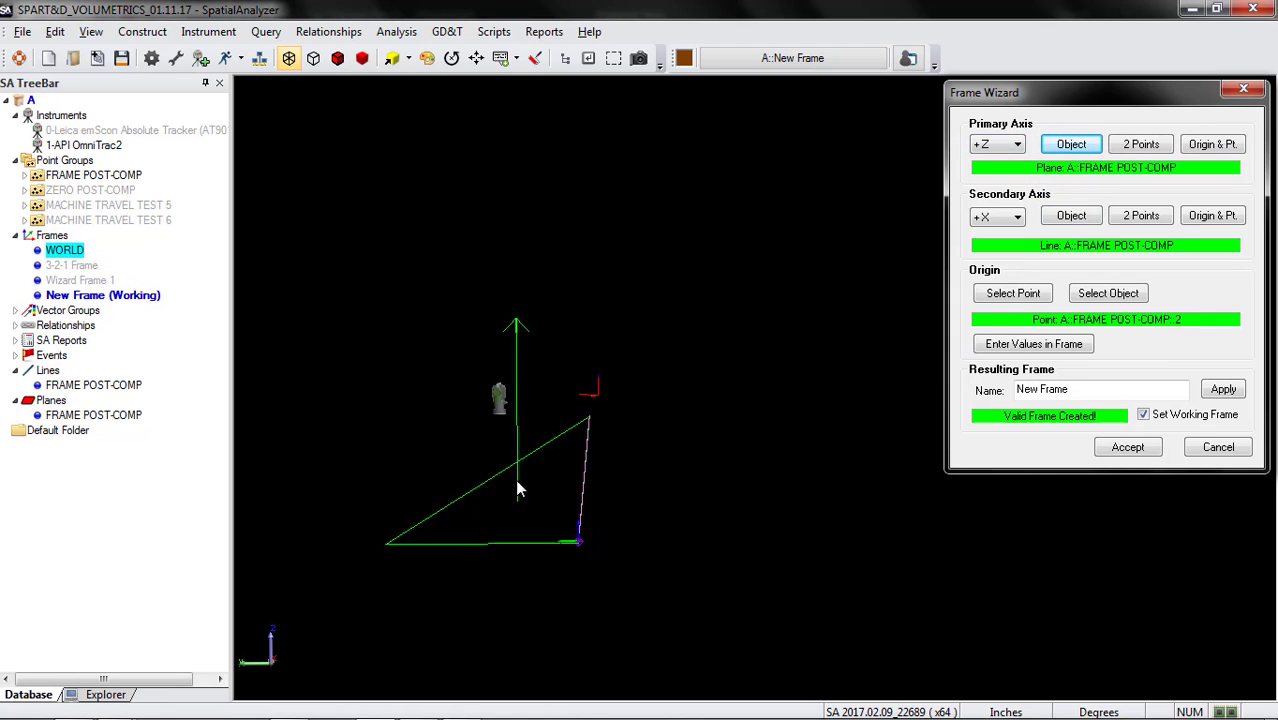
- Examine the new frame's origin and axes up close against the fitted plane and line
middle_click_drag(517, 481, 622, 558)
left_click_drag(676, 535, 810, 609)
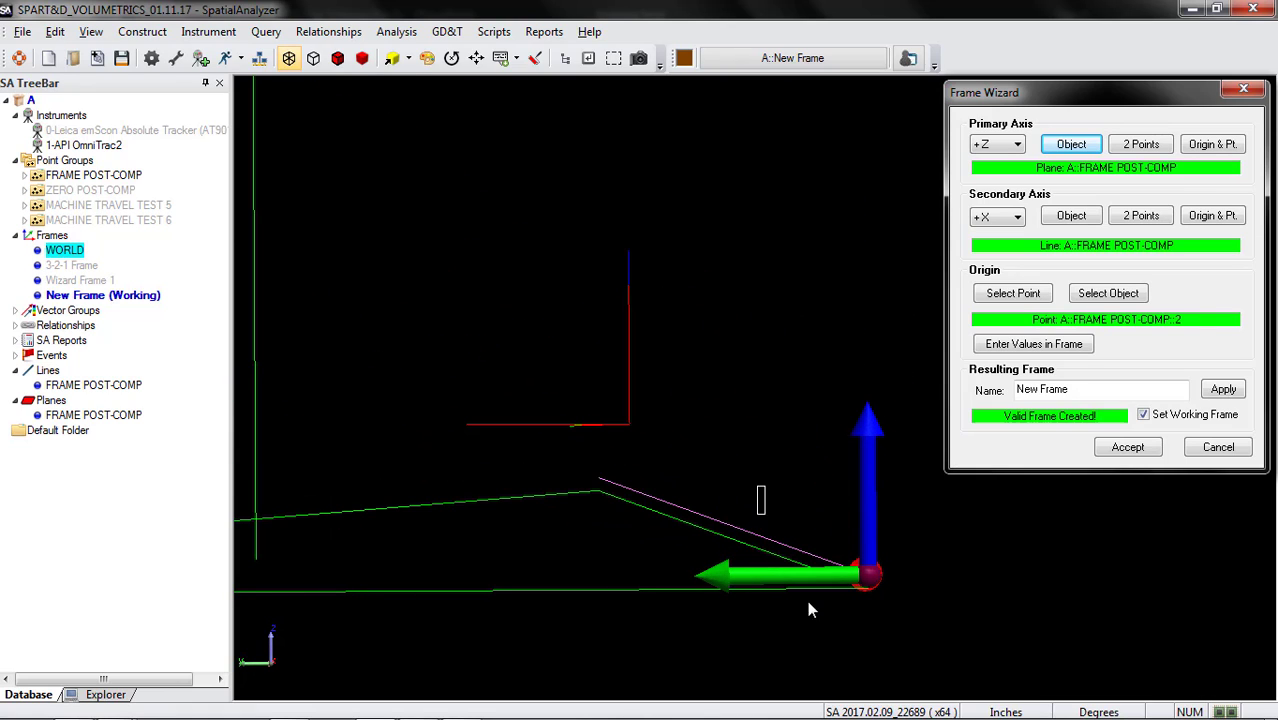
middle_click_drag(808, 602, 955, 646)
left_click_drag(915, 545, 882, 549)
scroll(522, 522, "down", 4)
left_click_drag(735, 439, 593, 491)
scroll(560, 485, "down", 5)
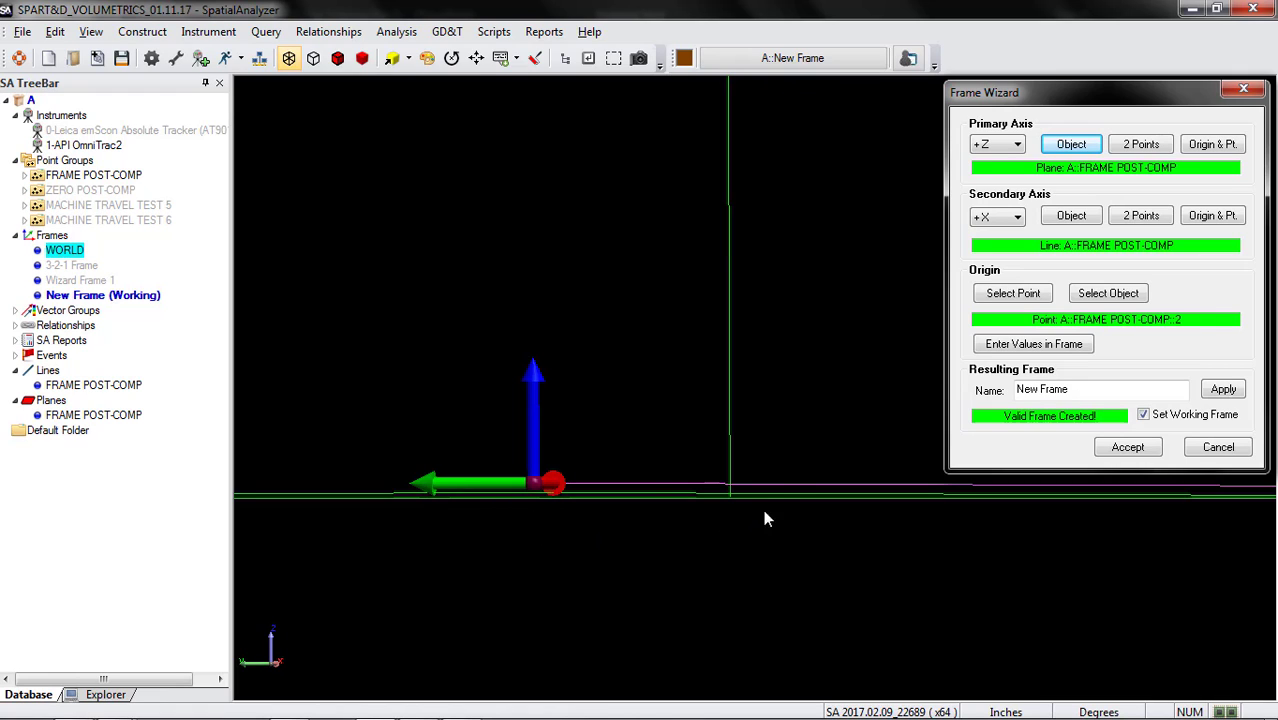
left_click_drag(786, 485, 754, 535)
- Enter a 0.75 inch Z offset for the origin in frame coordinates, shifting the frame down onto the fitted plane
left_click(1034, 343)
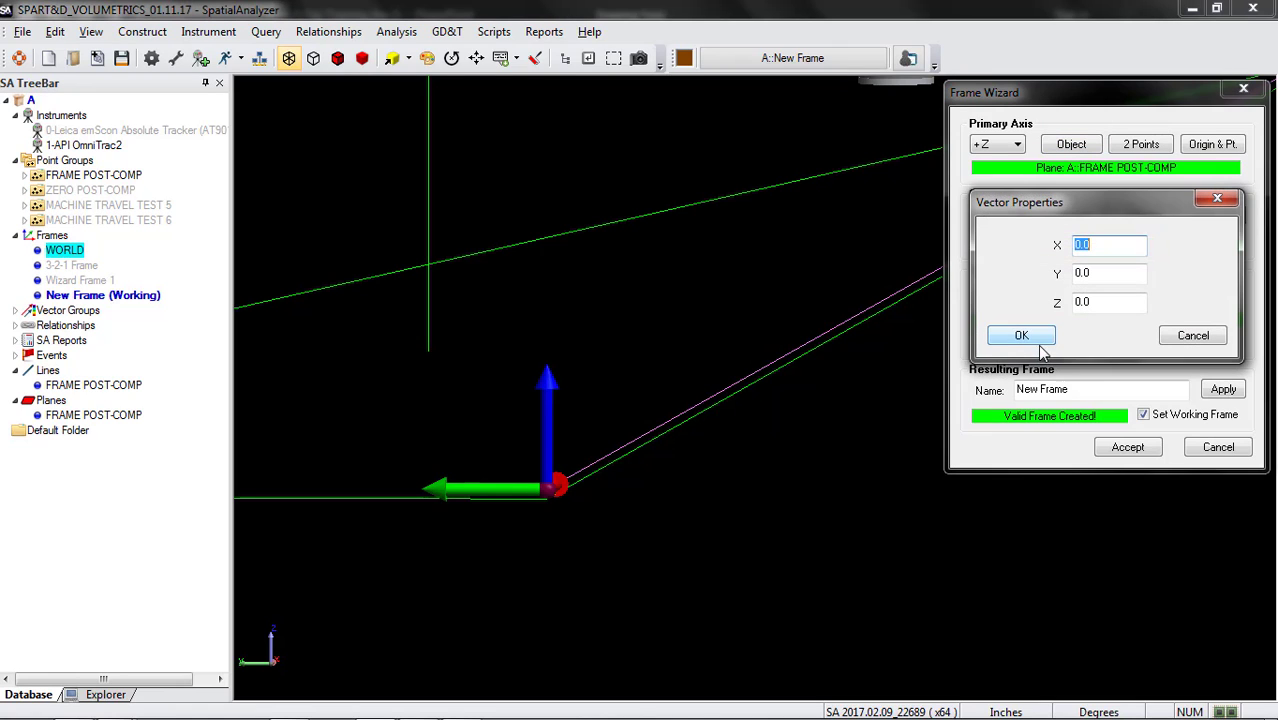
key("Tab")
key("Tab")
type(".75")
key("Return")
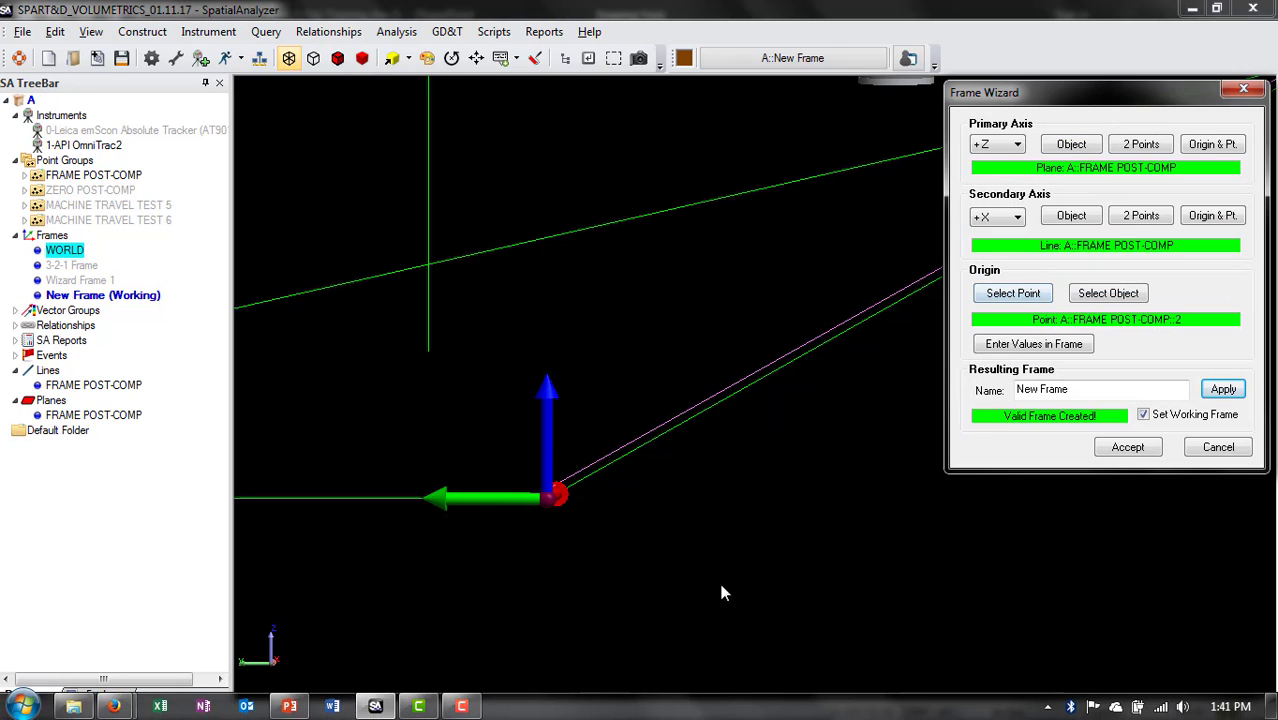
scroll(725, 510, "up", 5)
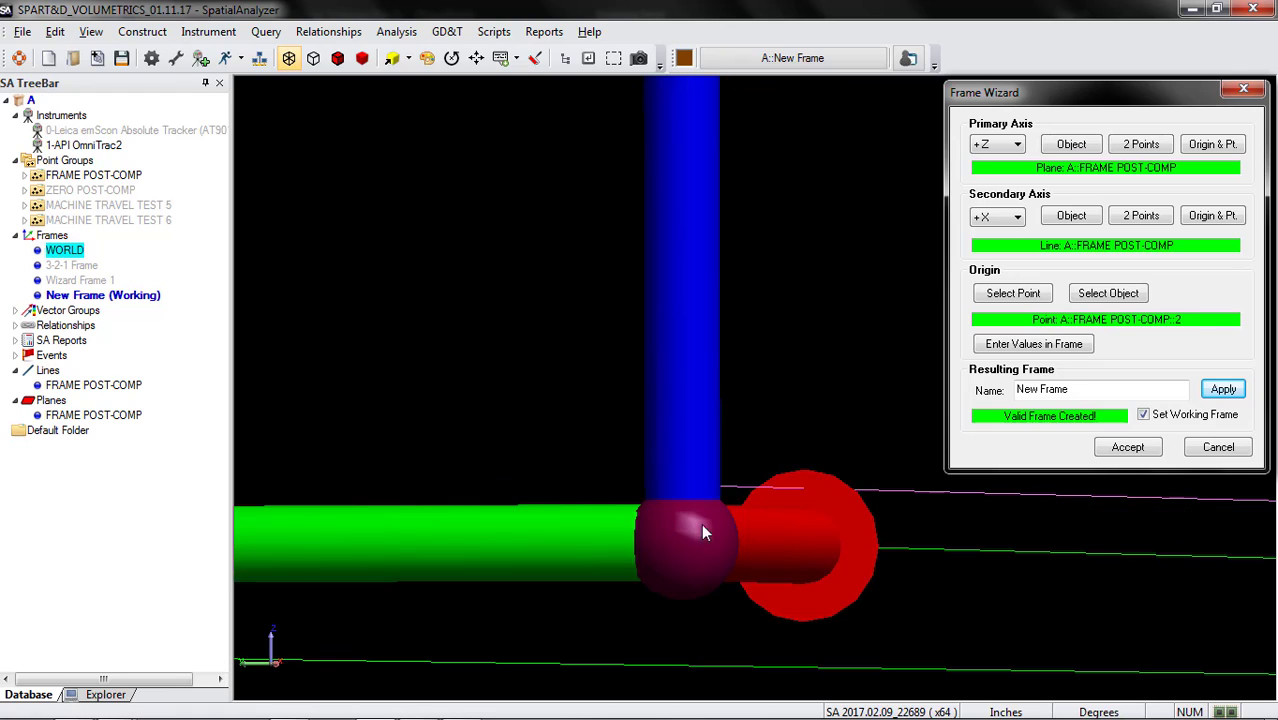
scroll(728, 540, "down", 10)
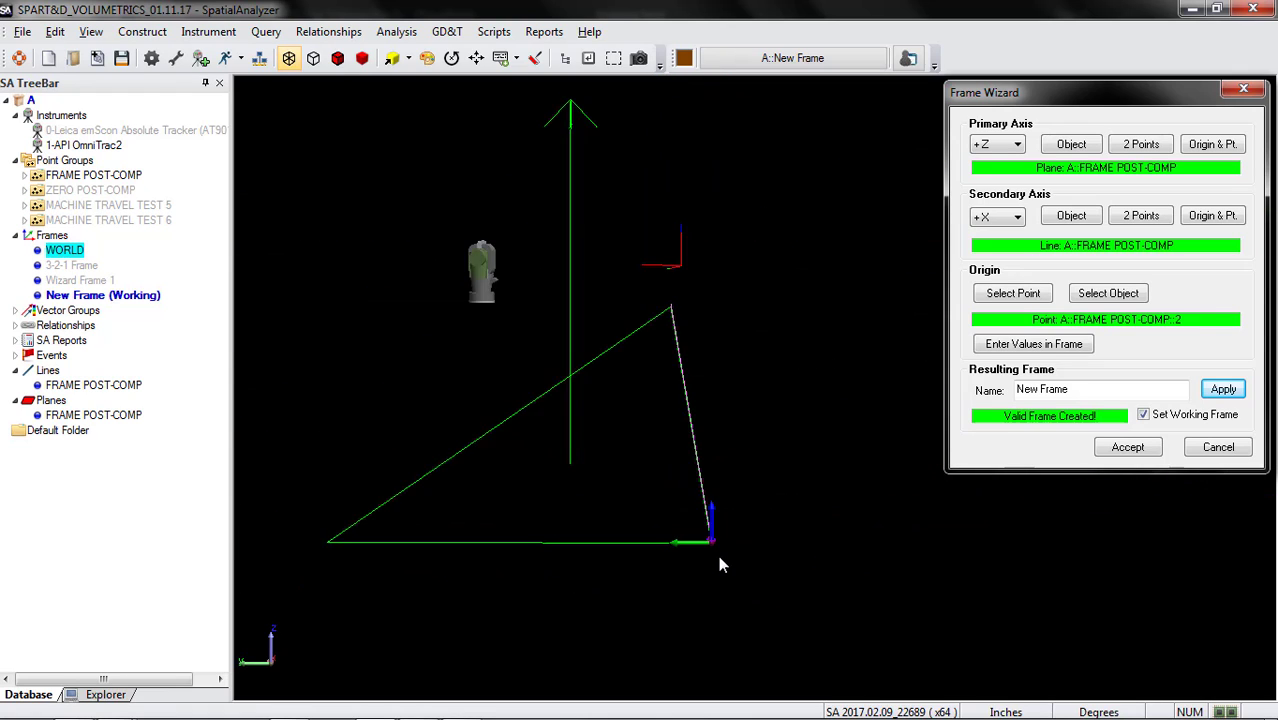
left_click_drag(710, 552, 712, 563)
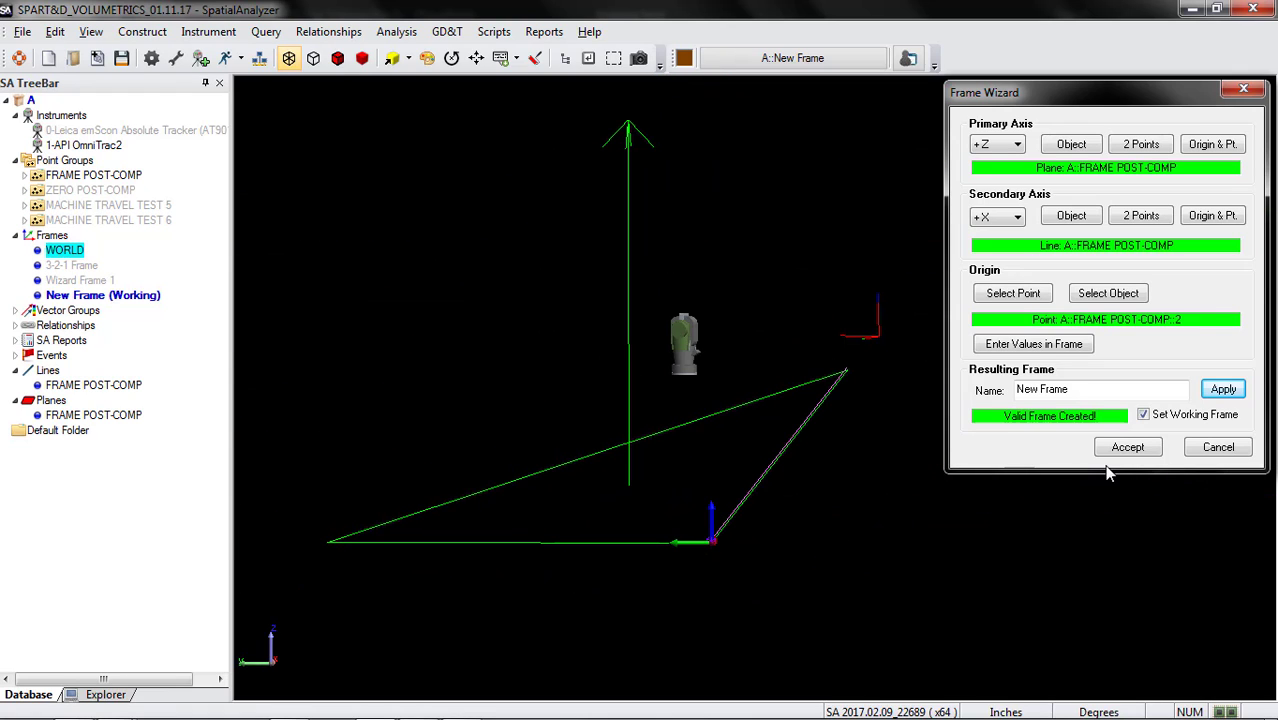
- Name the resulting frame Wizard Frame 2 and accept it
double_click(1039, 389)
type("Wizard")
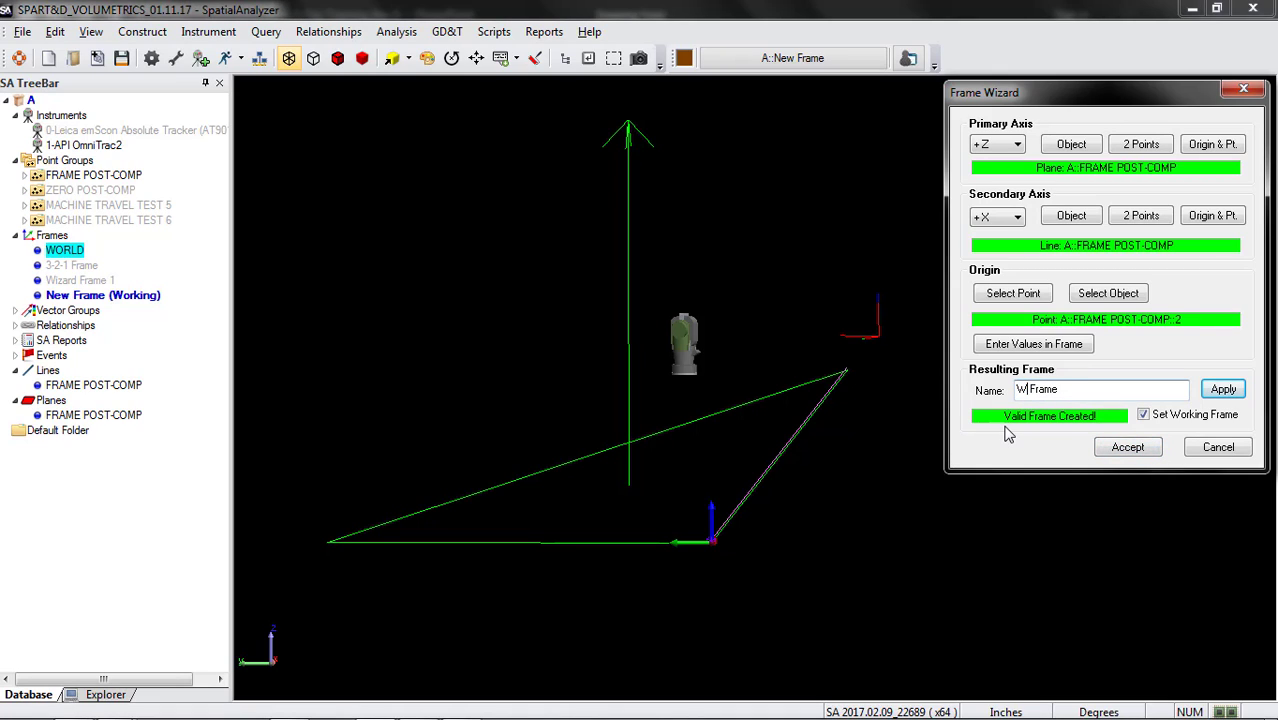
key("End")
key("Return")
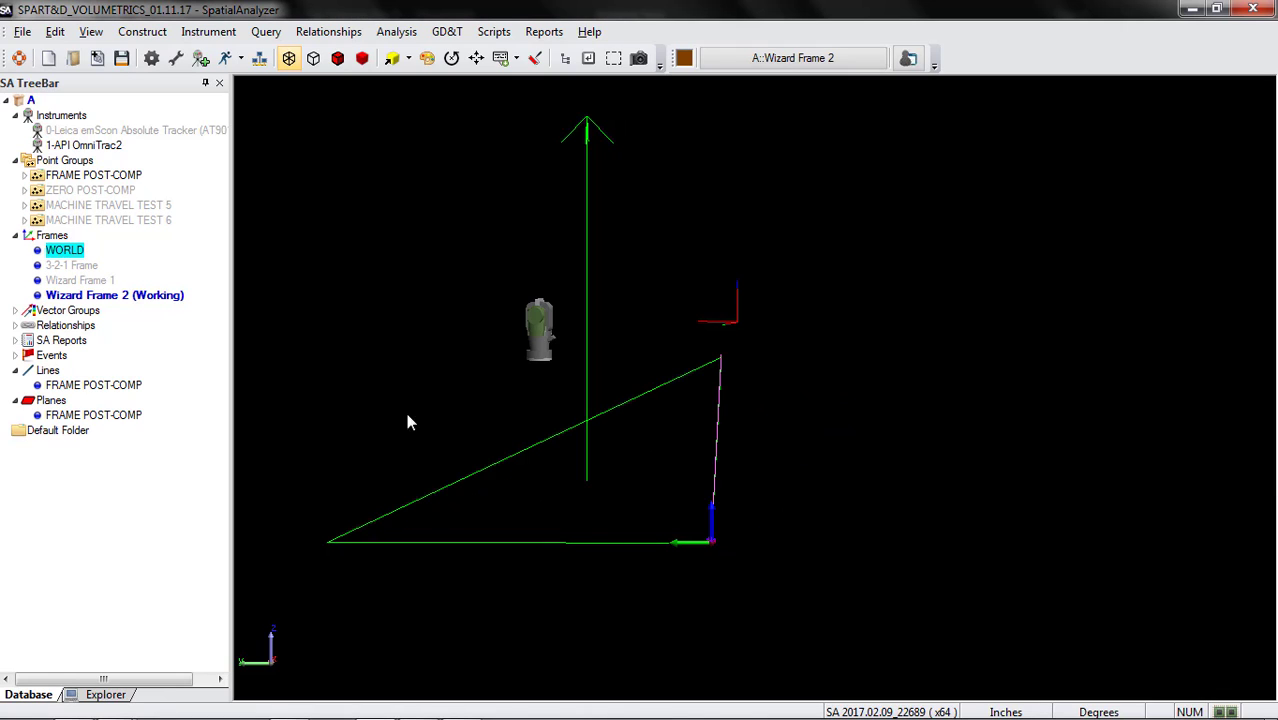
- Hide Wizard Frame 2 and make WORLD the working frame
right_click(115, 296)
left_click(138, 346)
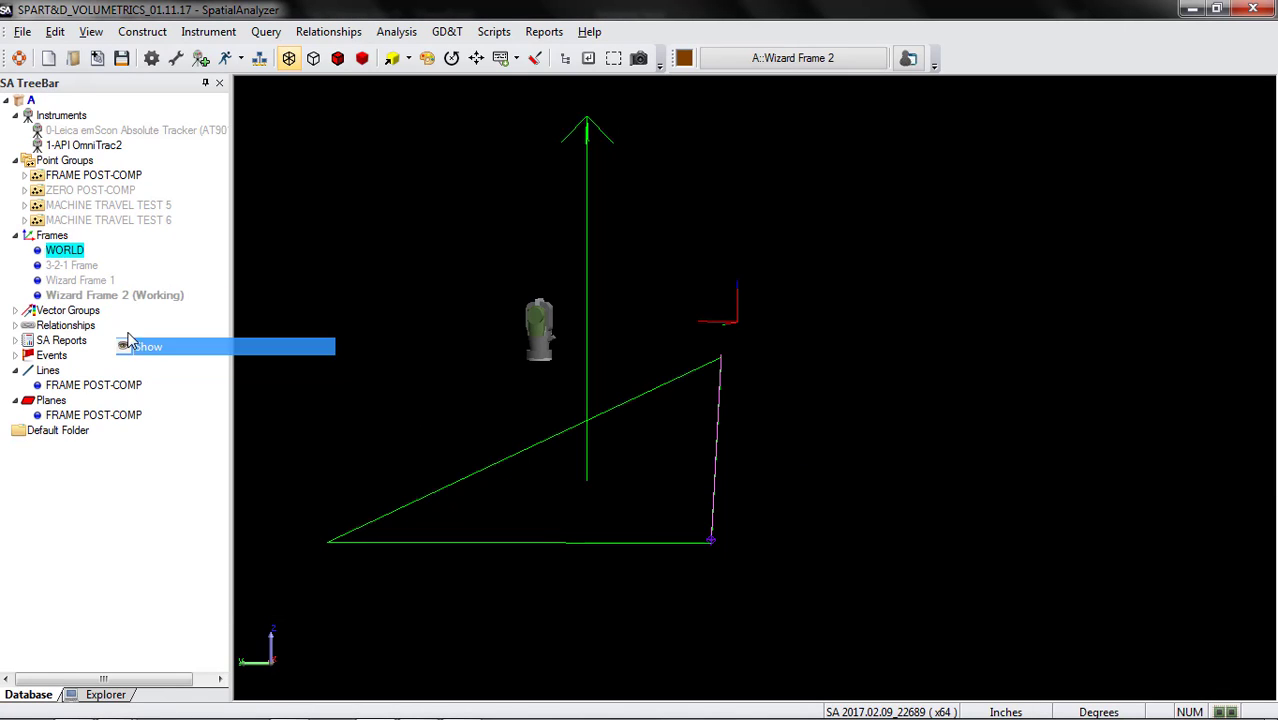
right_click(73, 251)
left_click(97, 261)
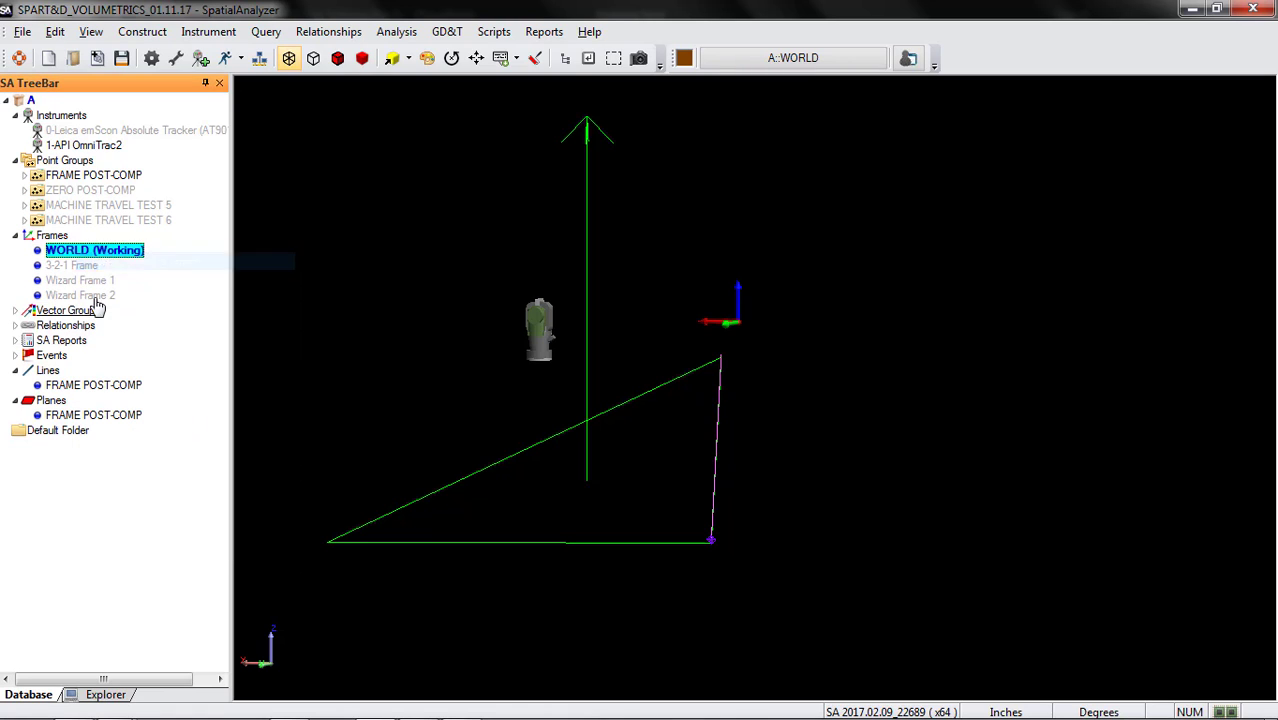
left_click_drag(706, 452, 689, 459)
scroll(824, 518, "down", 3)
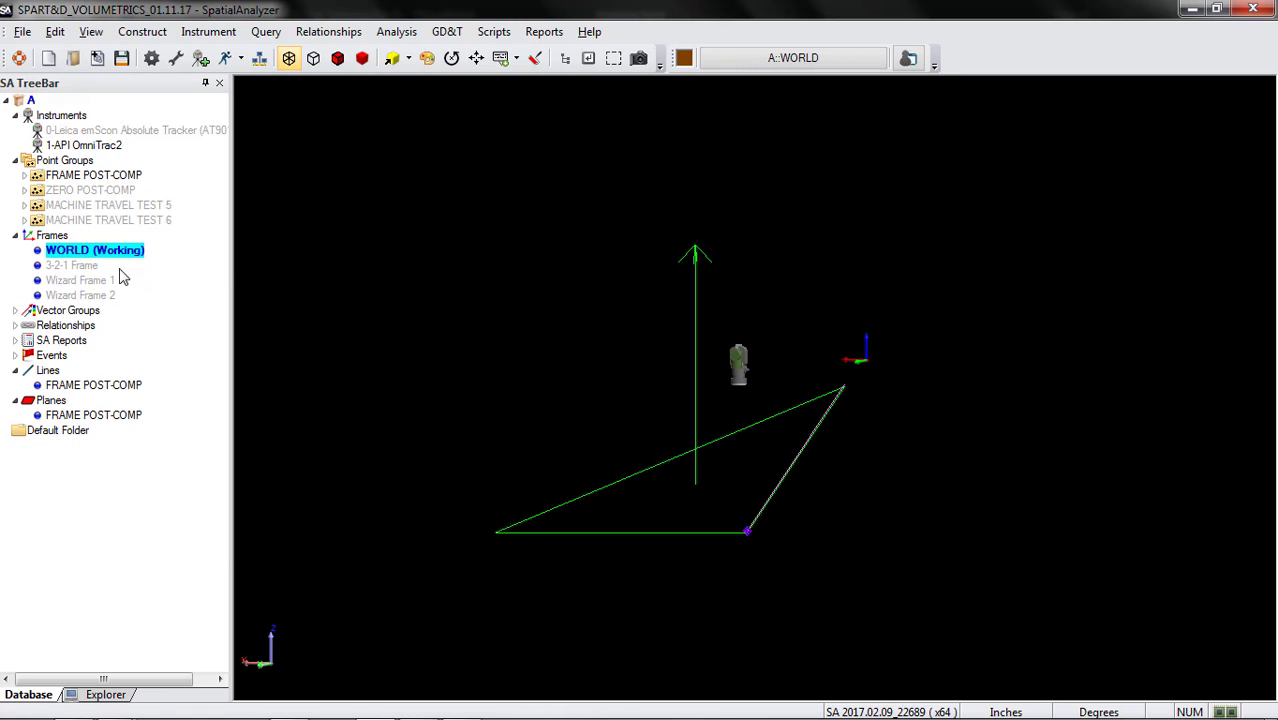
- Expand the Planes list and show the fitted FRAME POST-COMP plane
left_click(142, 31)
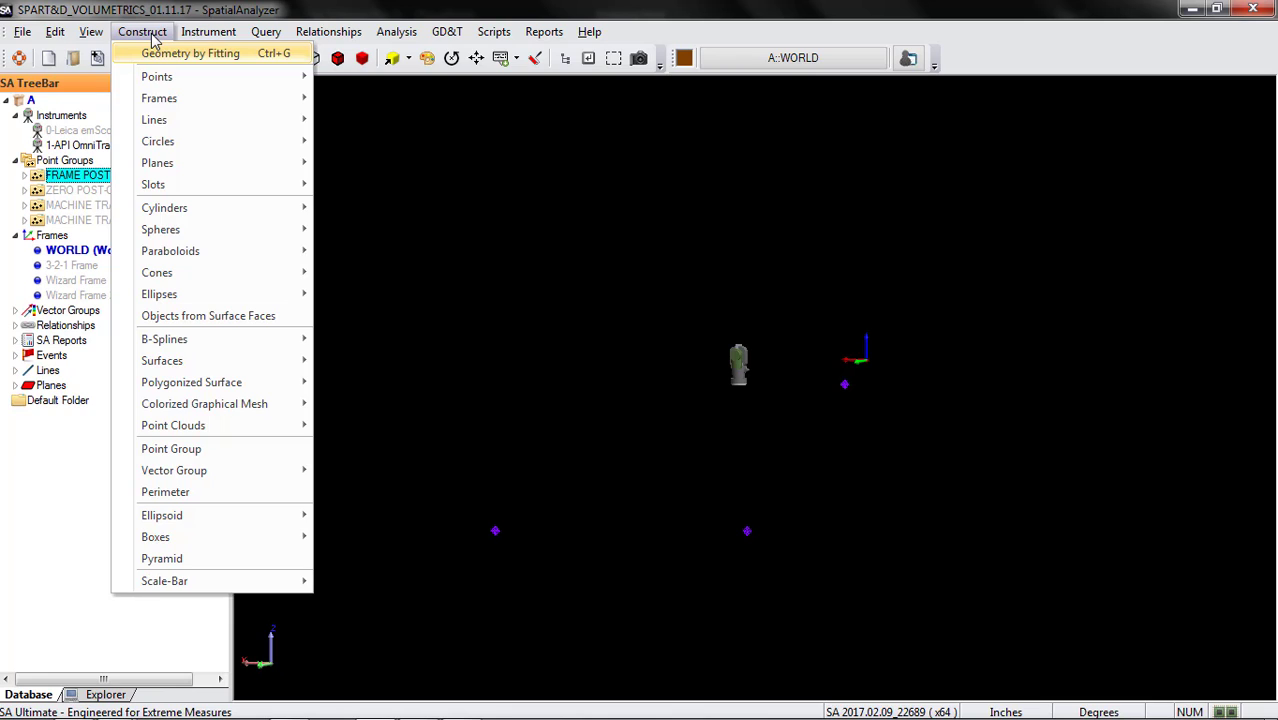
left_click(389, 158)
double_click(22, 391)
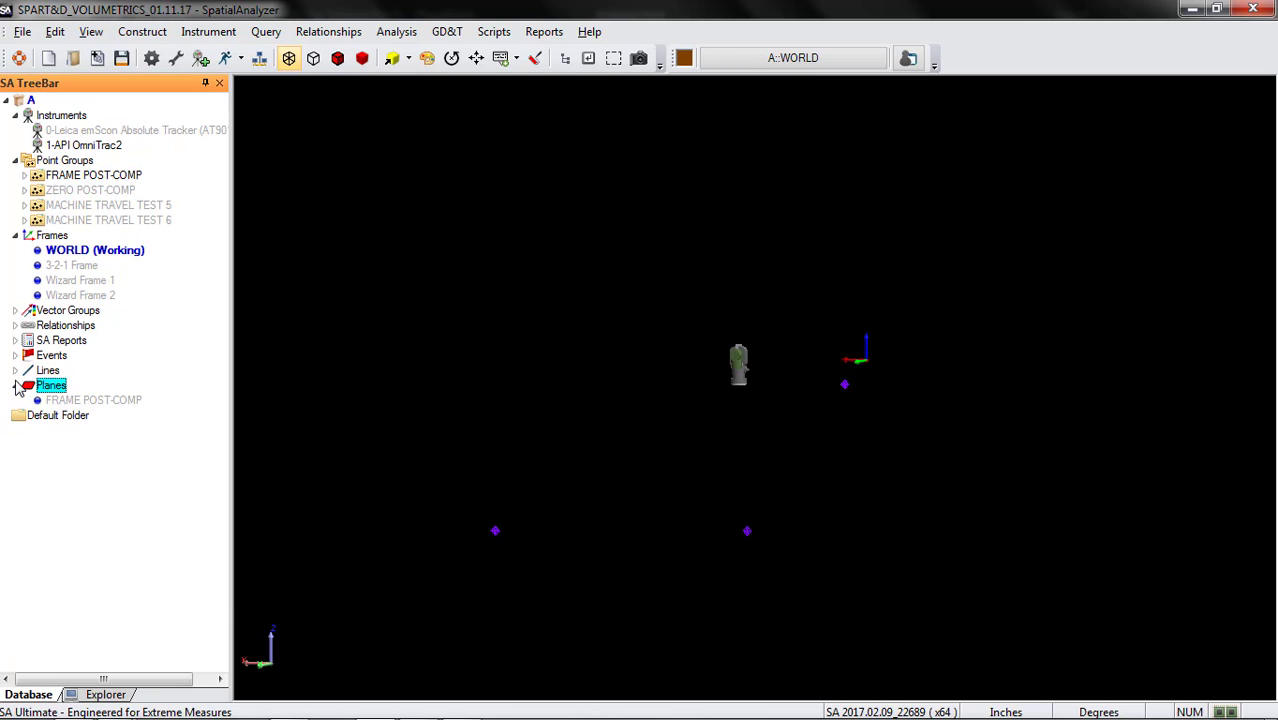
right_click(38, 386)
left_click(170, 341)
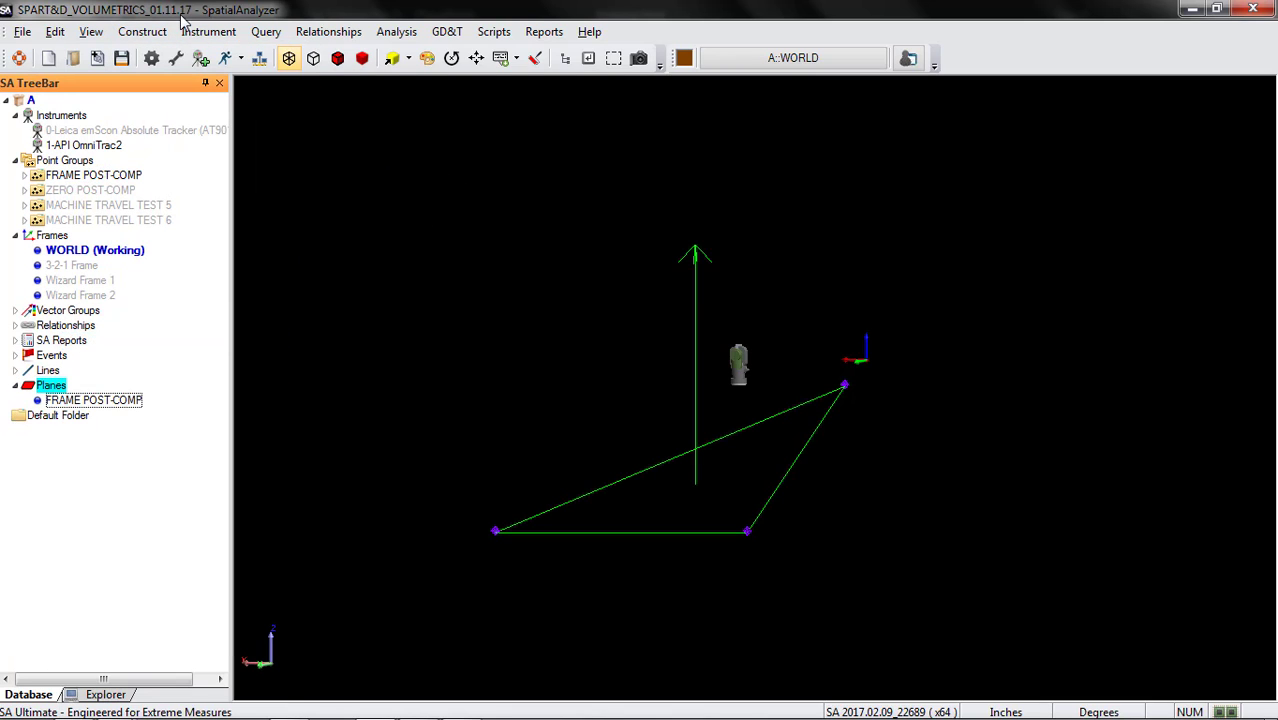
- Start projecting points to the closest point on objects, with the fitted FRAME POST-COMP plane as the target object
left_click_drag(609, 367, 919, 550)
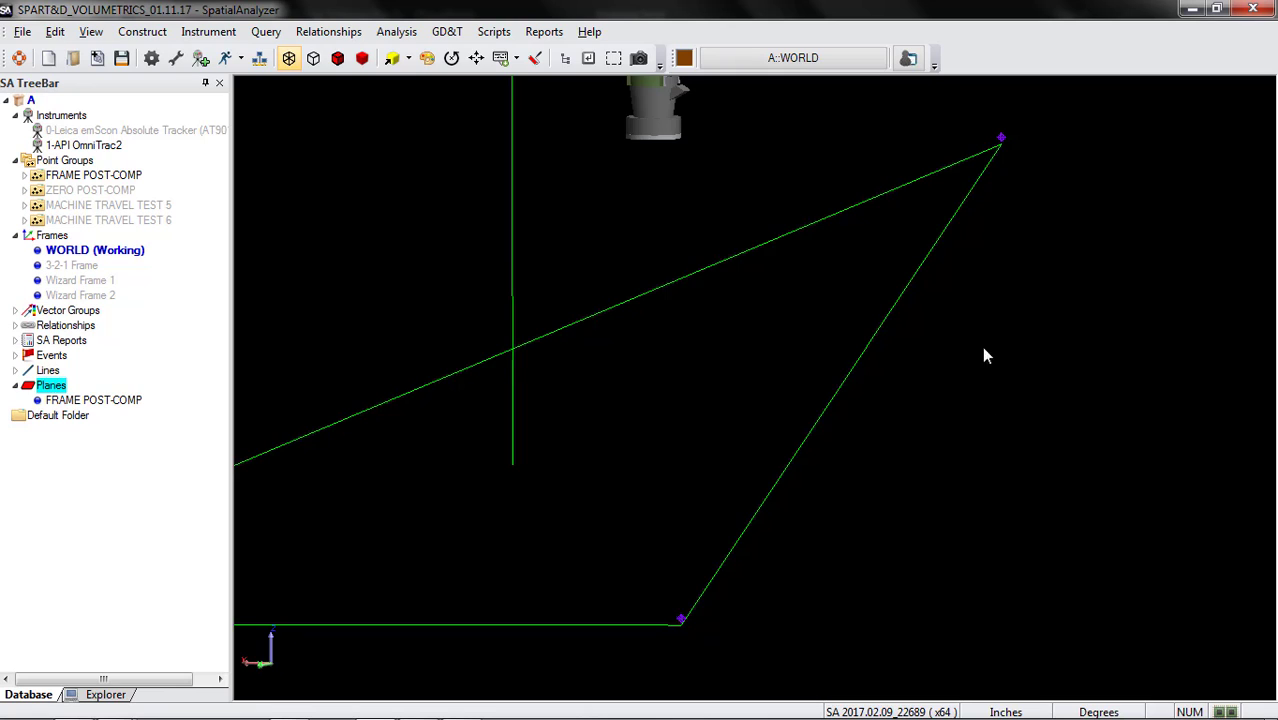
scroll(1018, 345, "down", 3)
left_click_drag(1029, 360, 925, 272)
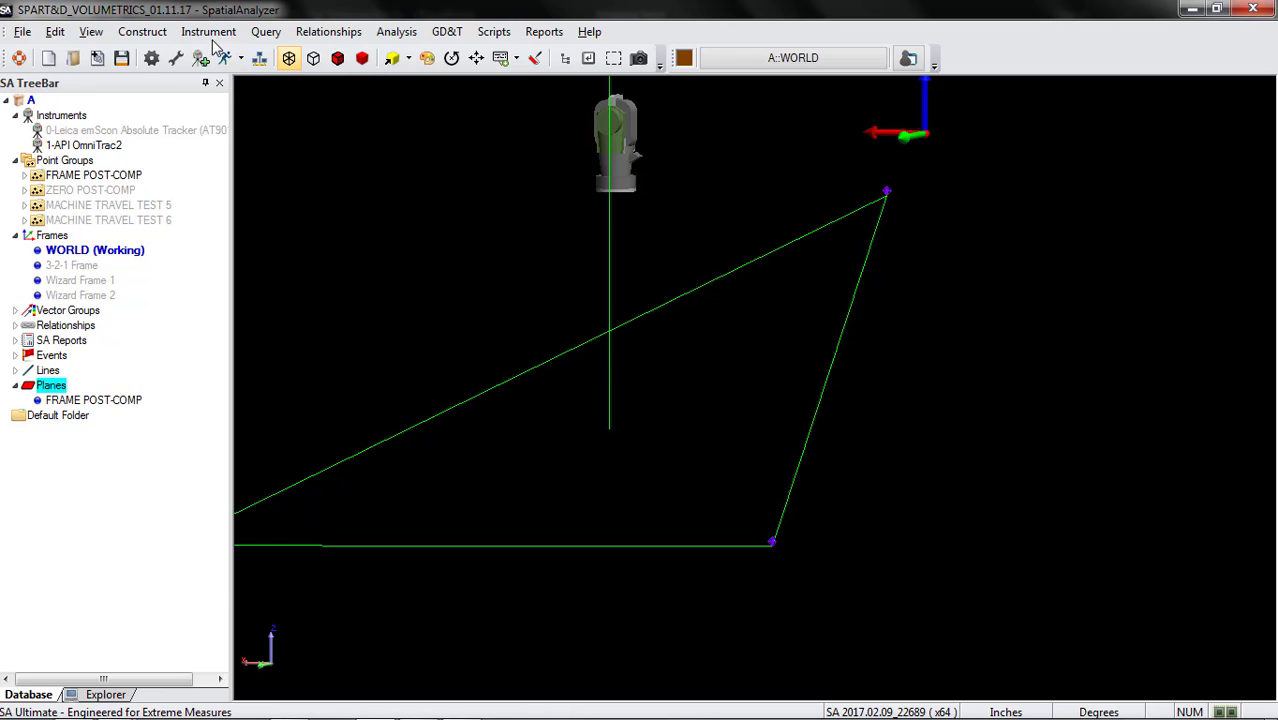
left_click(142, 31)
mouse_move(172, 86)
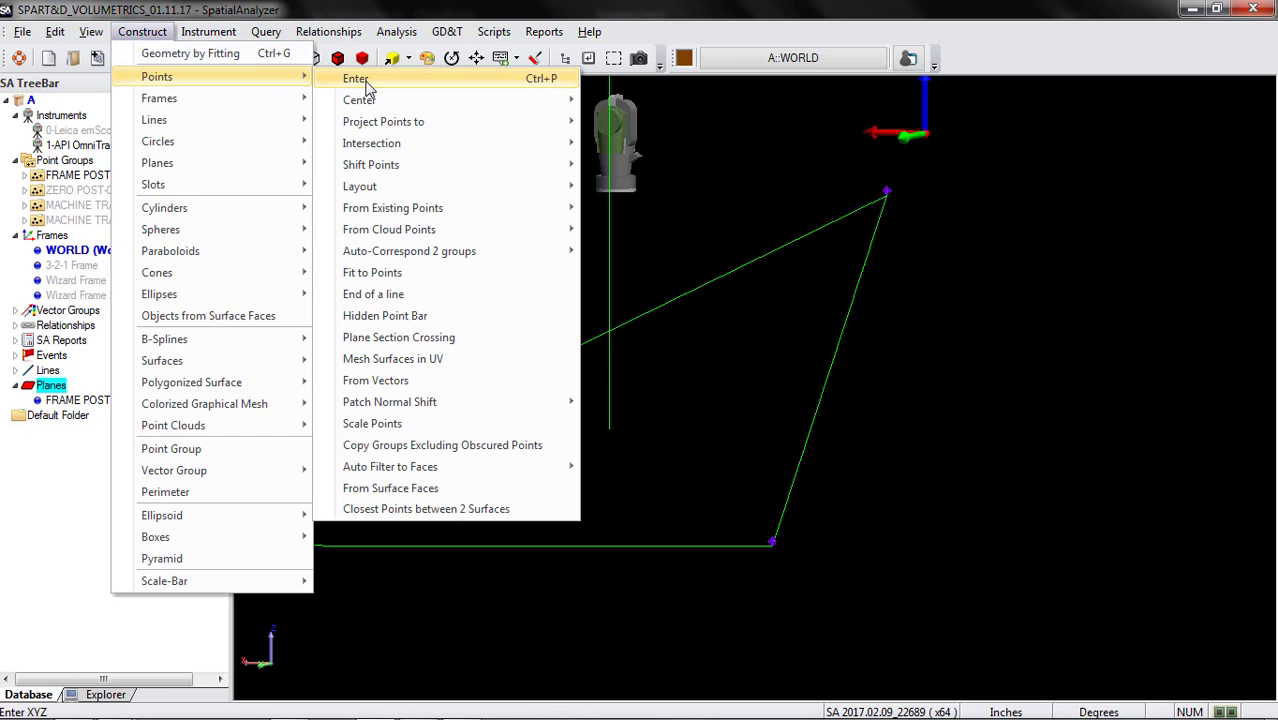
mouse_move(530, 124)
mouse_move(652, 128)
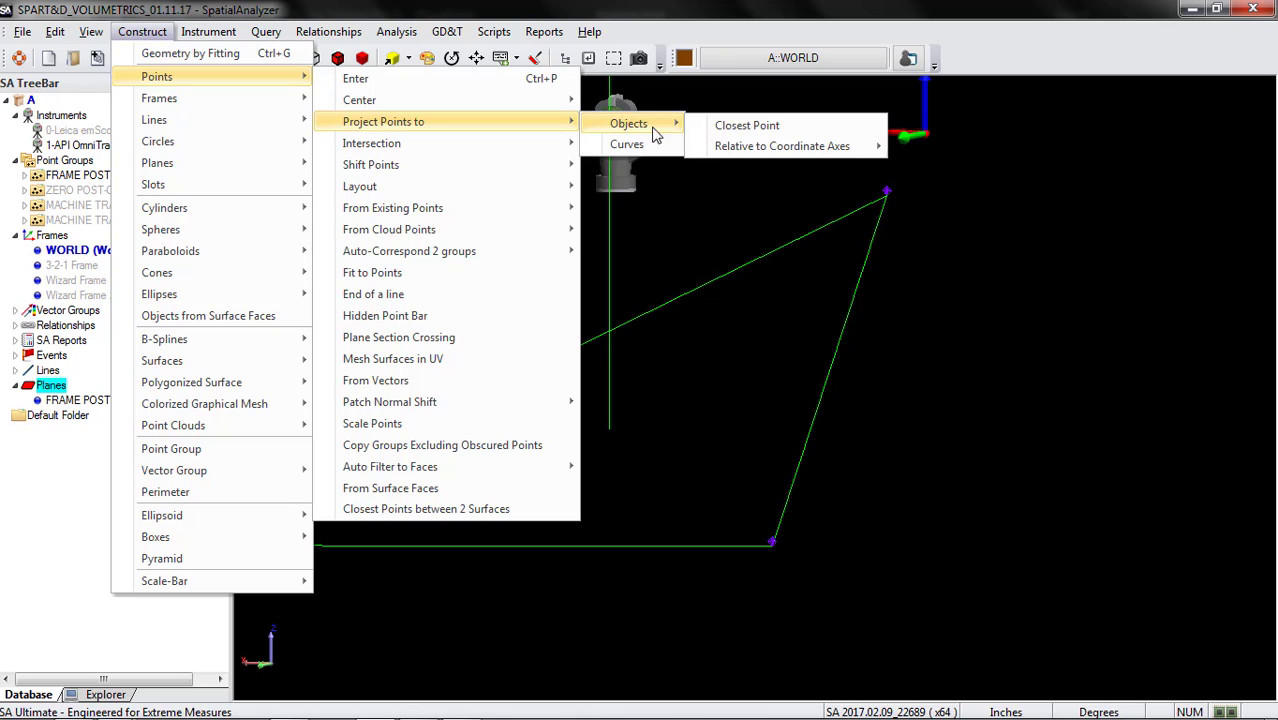
left_click(747, 126)
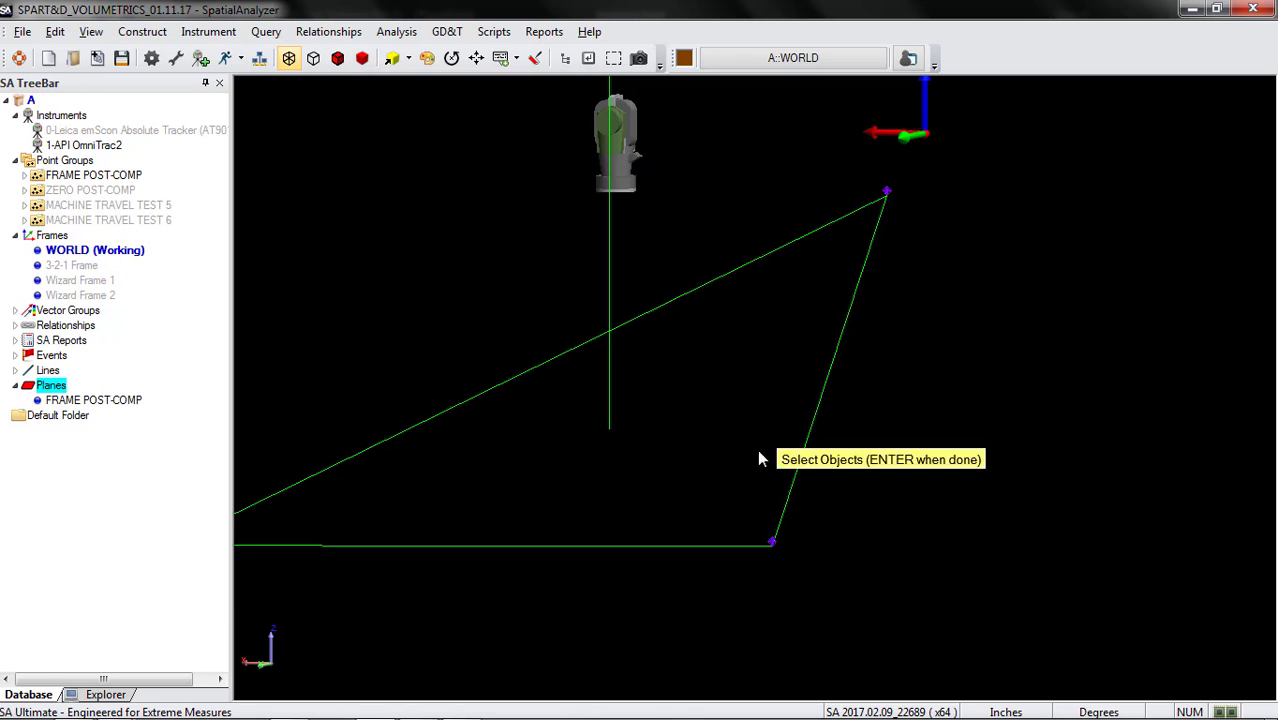
left_click(634, 433)
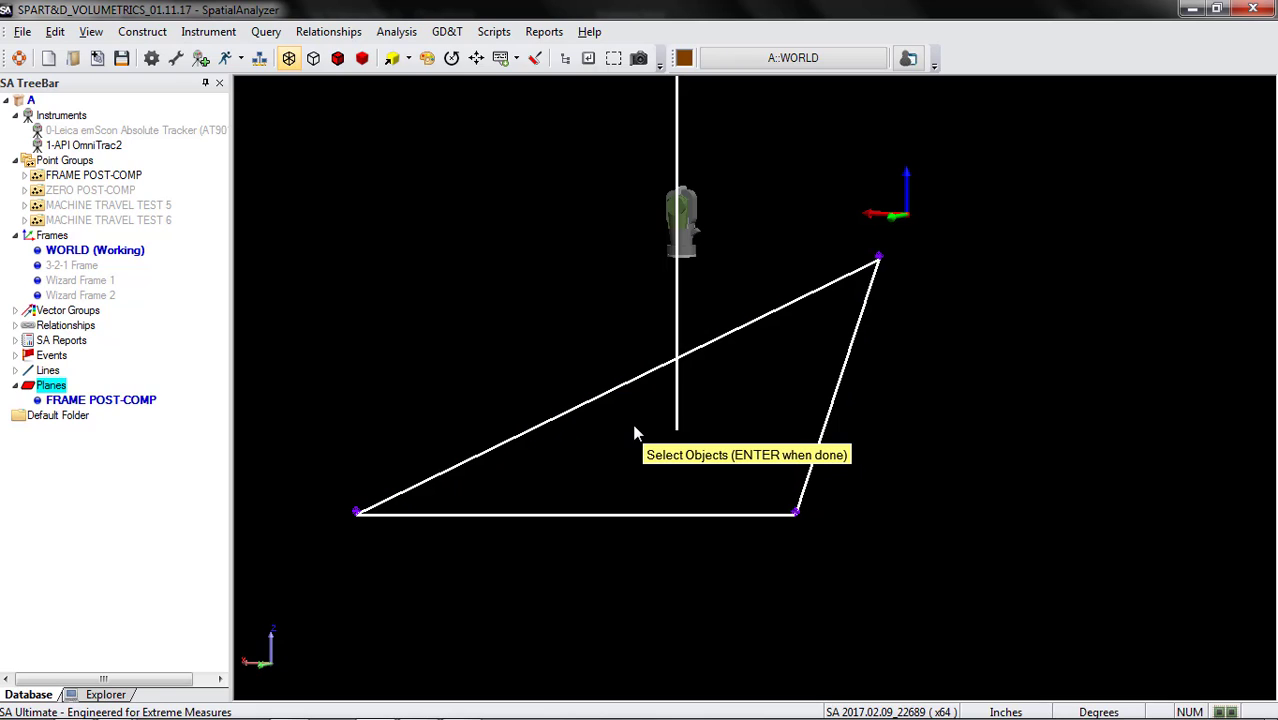
key("Return")
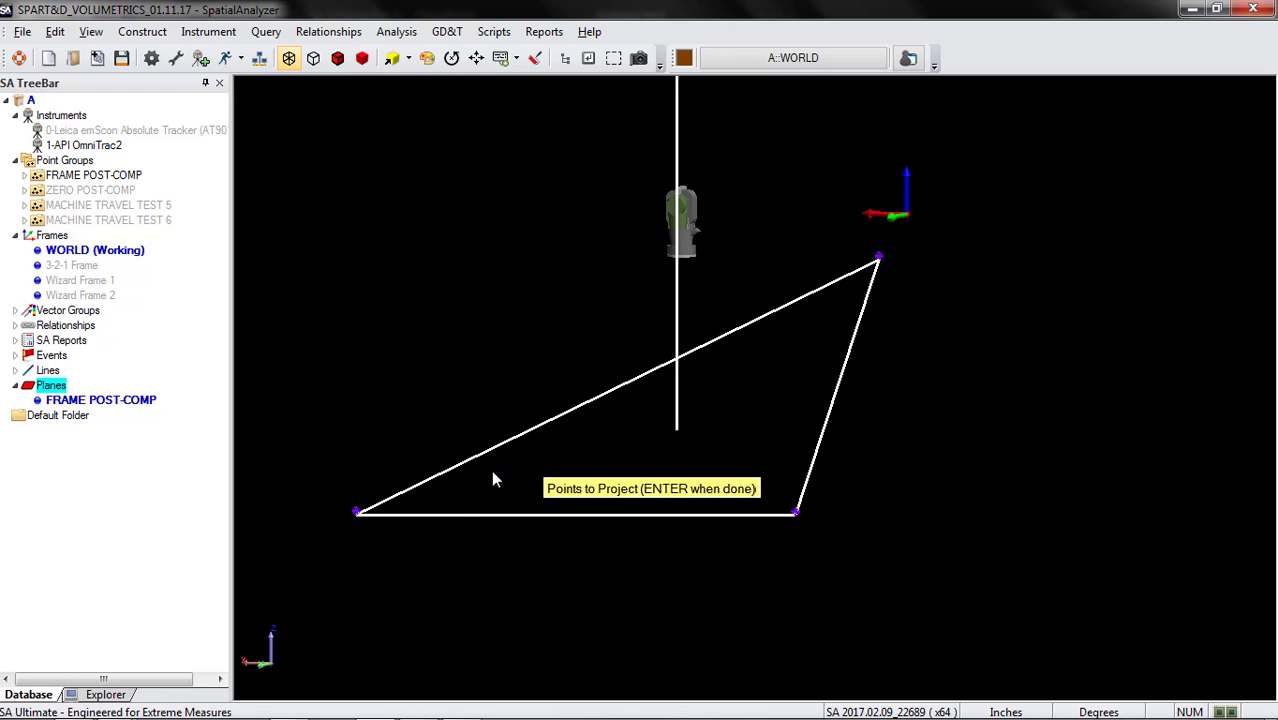
- Select all three FRAME POST-COMP points as the points to project
left_click(357, 511)
left_click(796, 512)
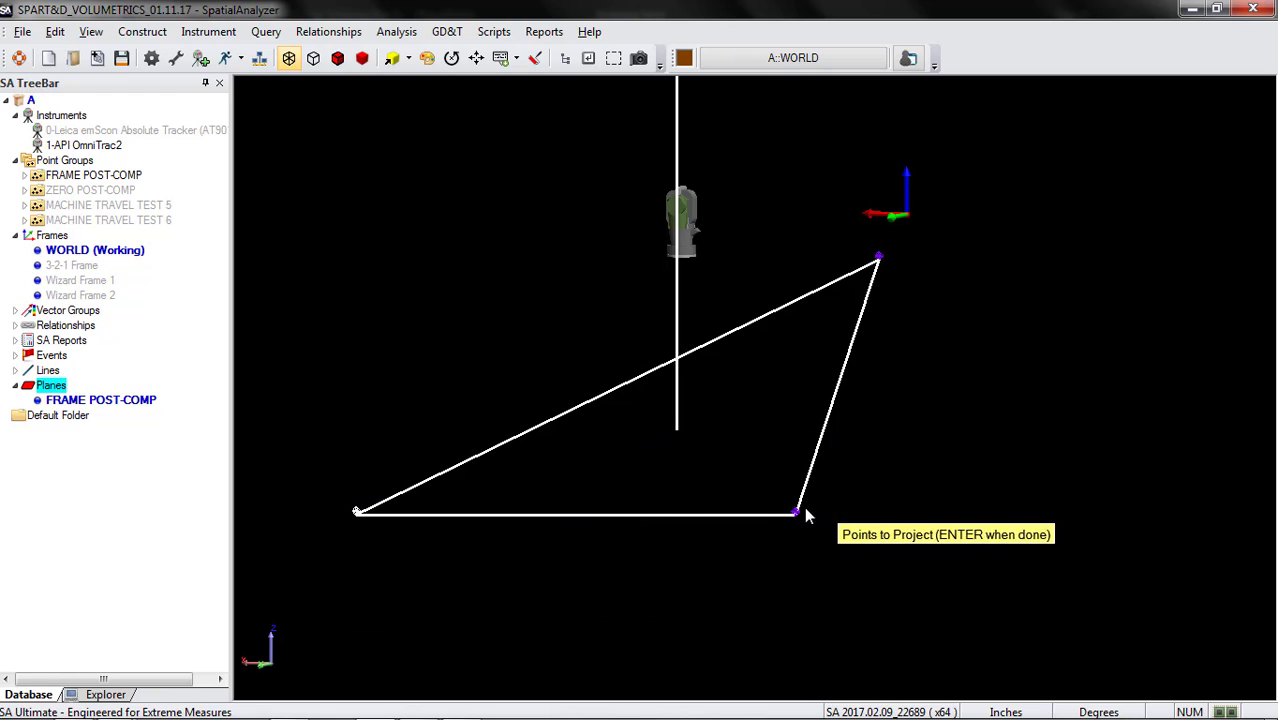
left_click(880, 256)
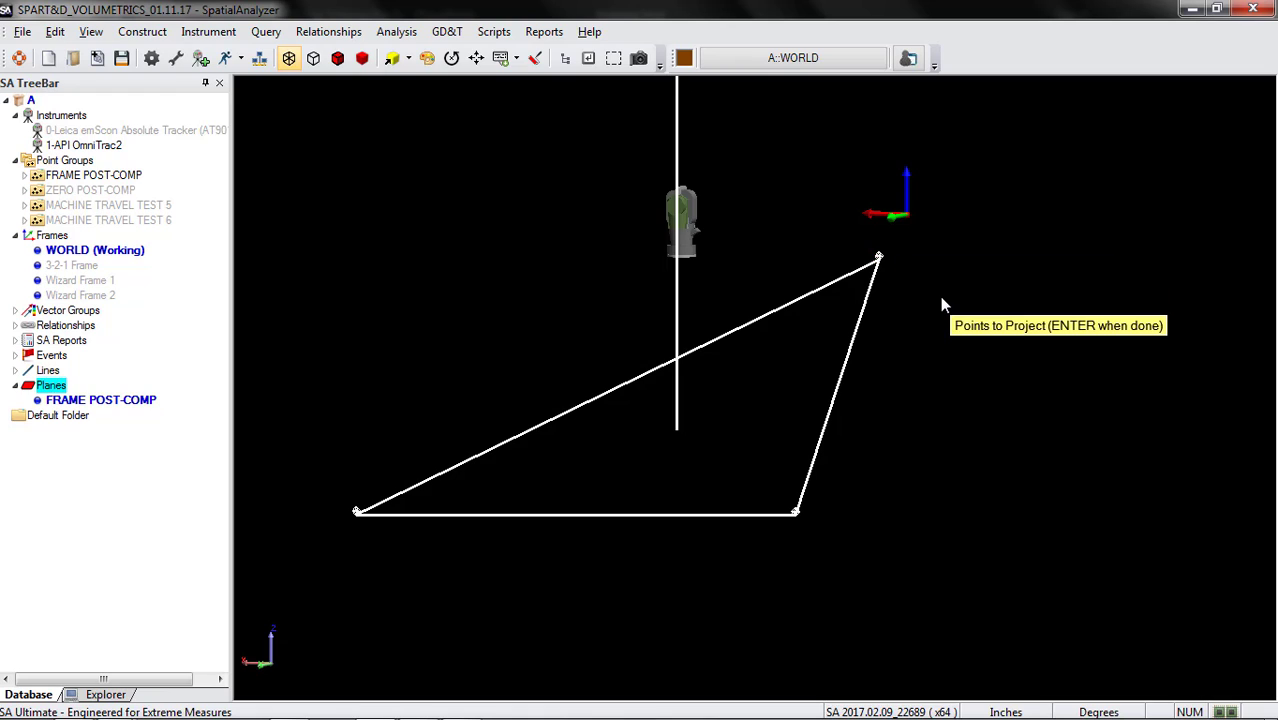
key("Return")
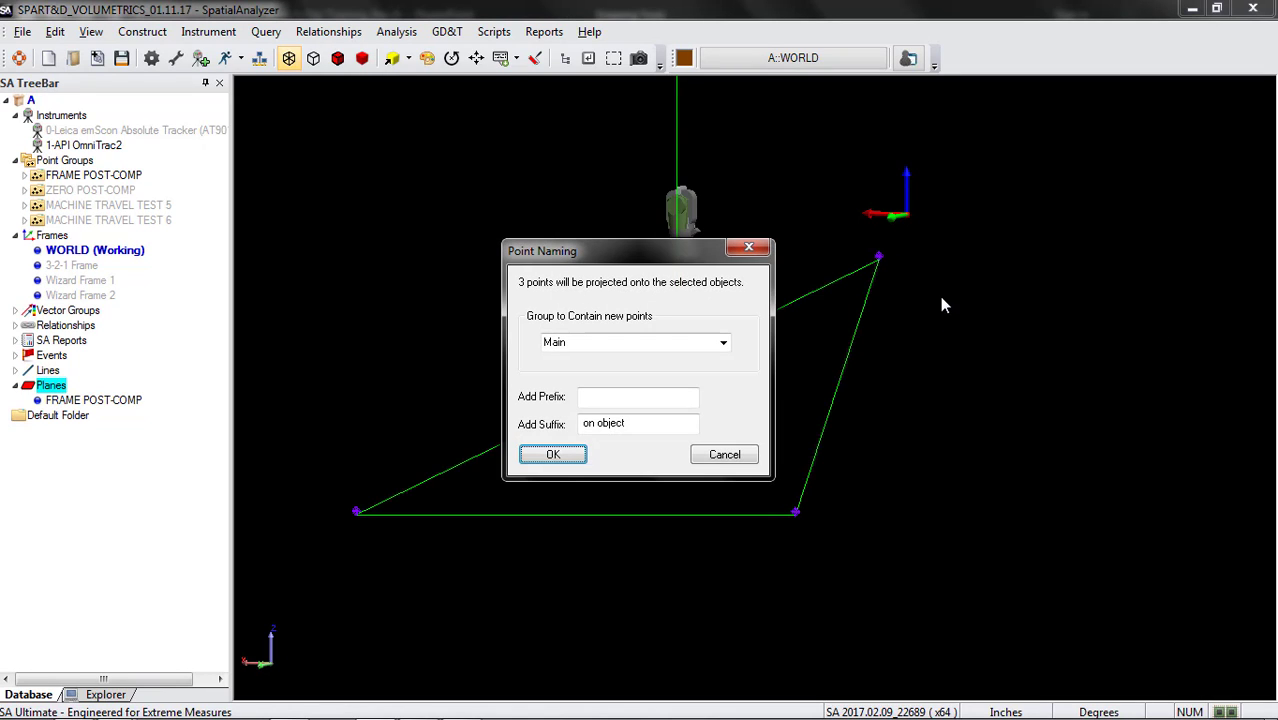
- Name the group for the new points Frame Projected, clear the suffix, and confirm the point naming
left_click(682, 342)
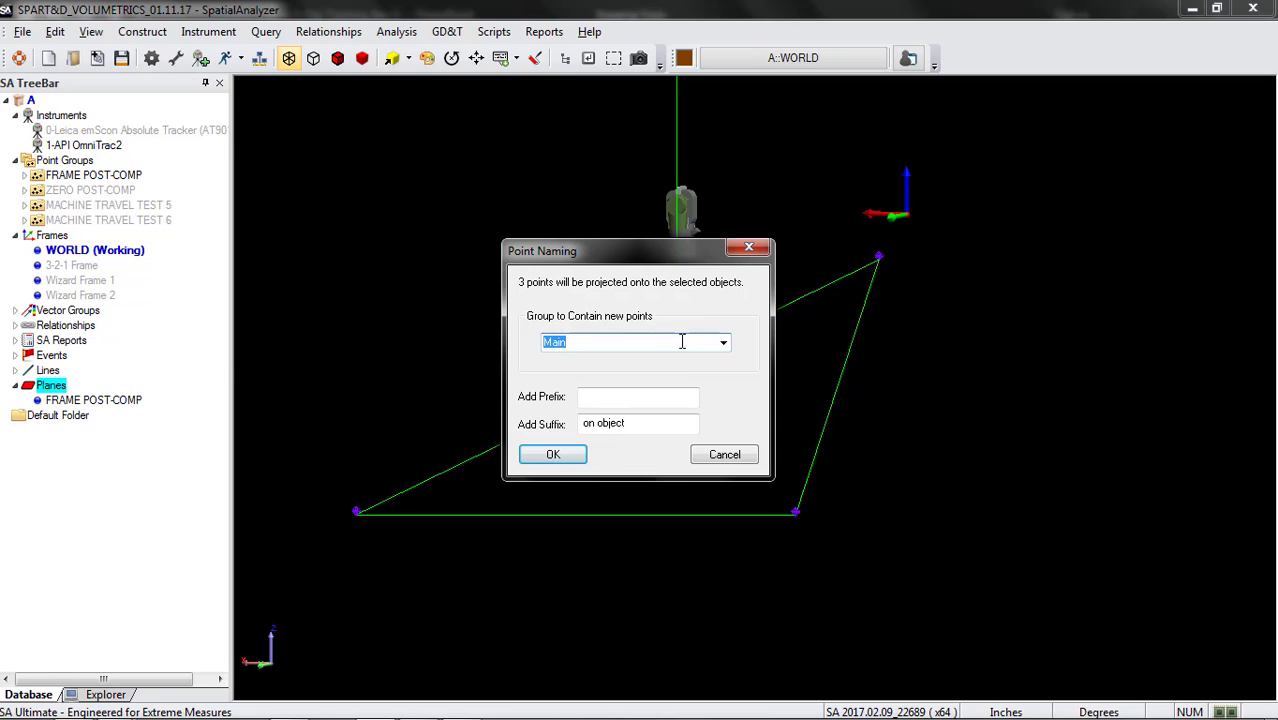
type("Frame Projected")
left_click(582, 397)
left_click(672, 423)
left_click_drag(672, 423, 544, 432)
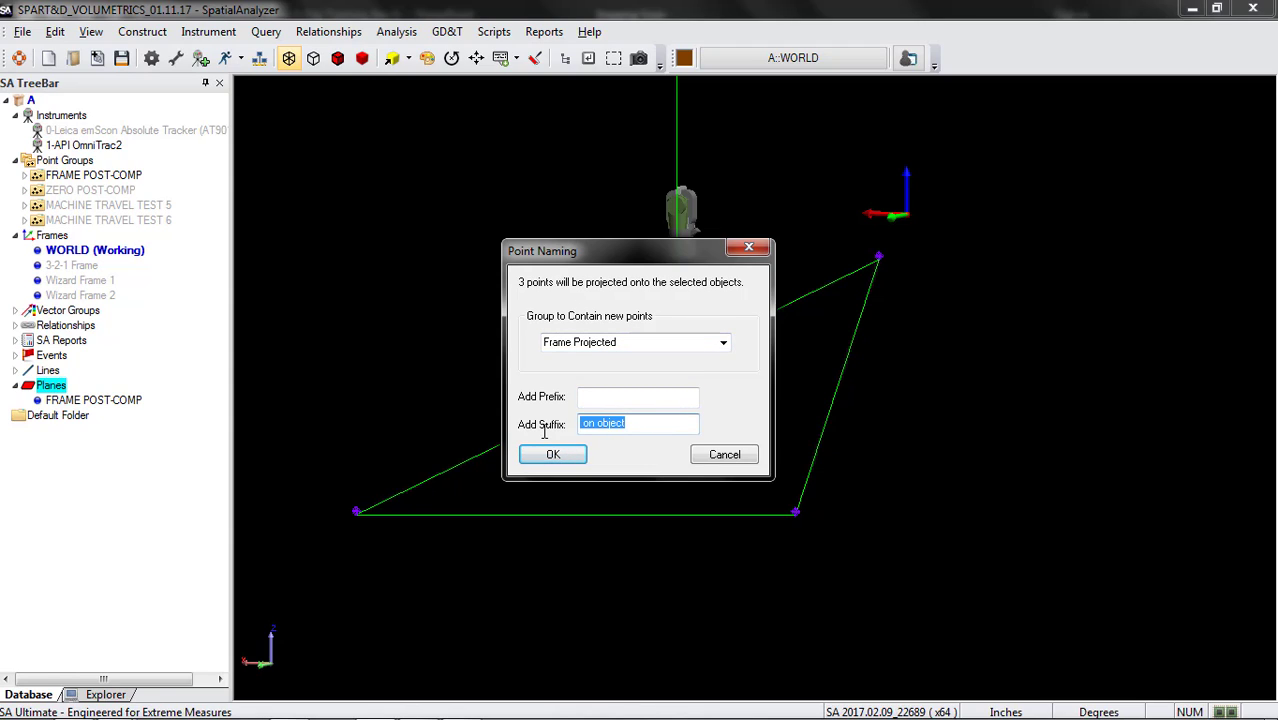
key("BackSpace")
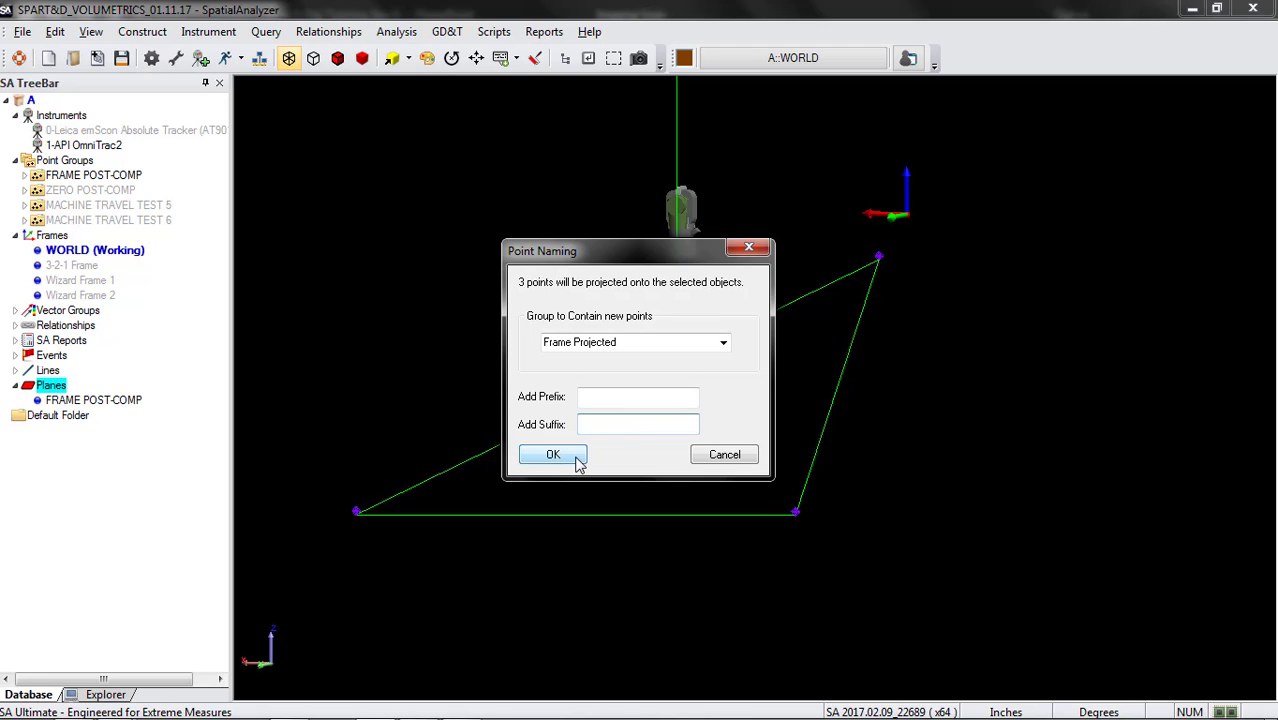
left_click(553, 455)
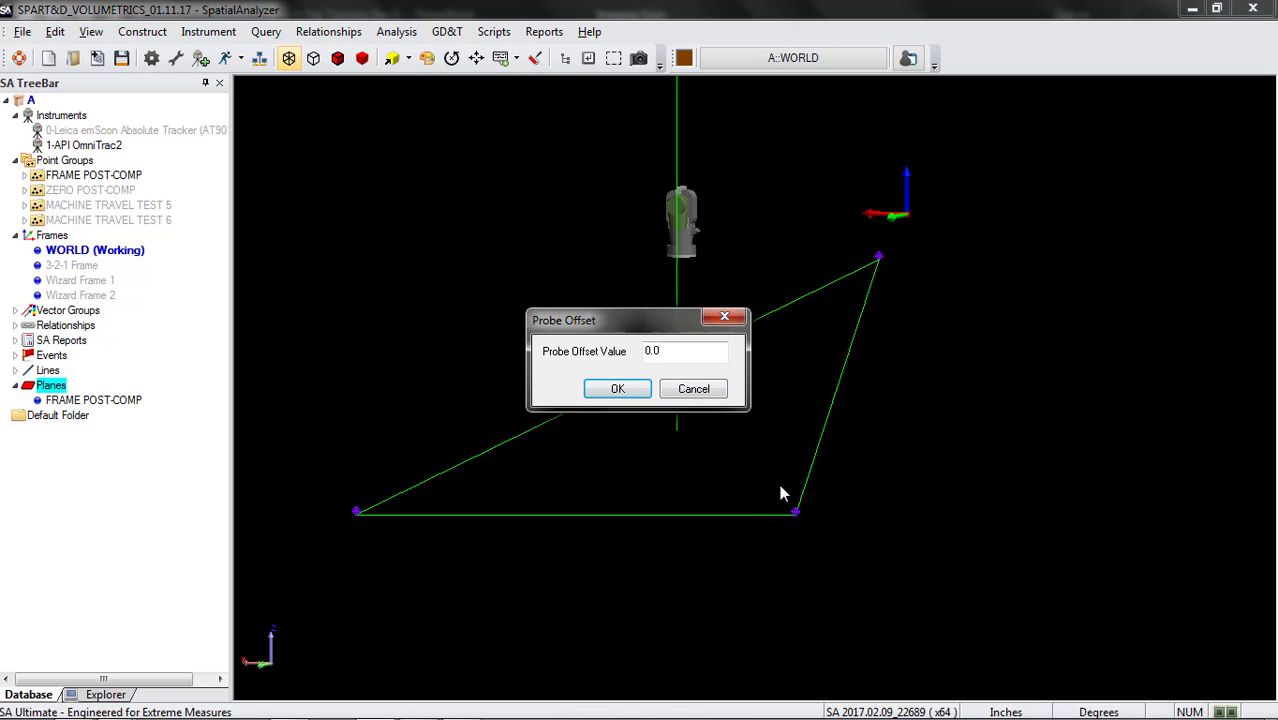
- Set the probe offset value to 0 and create the projected points on the plane
double_click(698, 352)
type(".75")
key("BackSpace")
key("BackSpace")
key("BackSpace")
type("0")
left_click(620, 391)
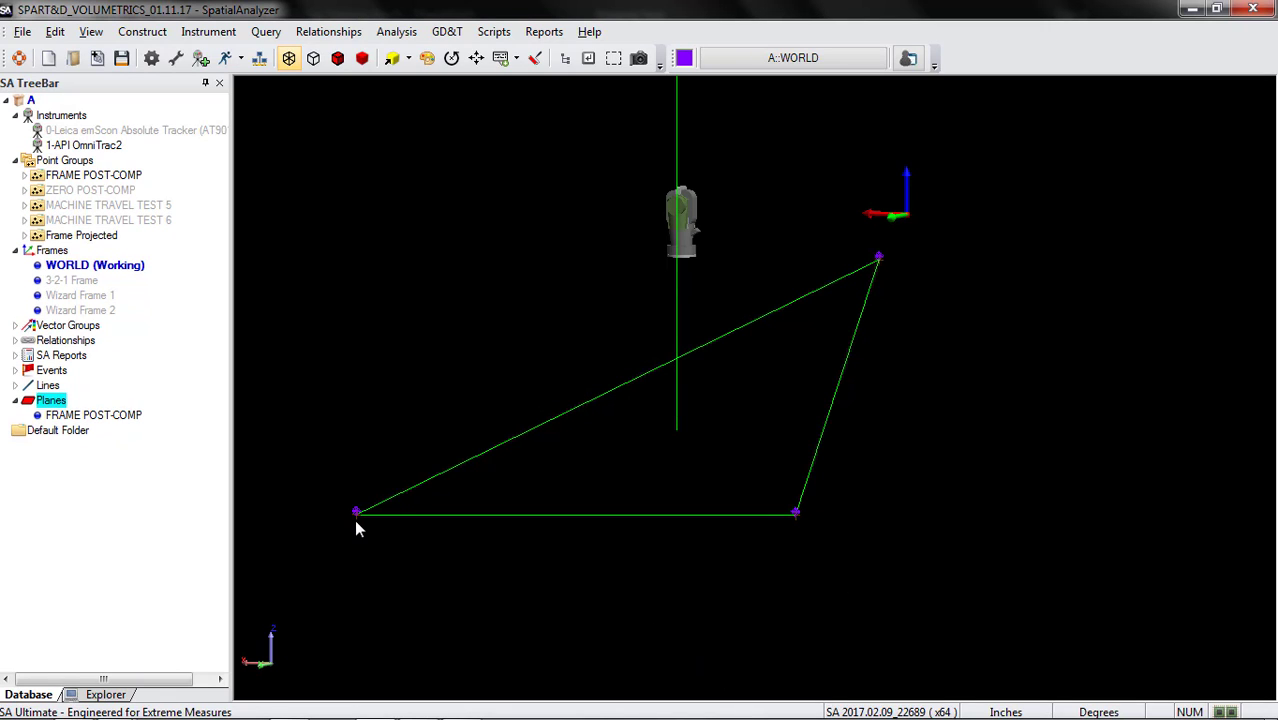
scroll(836, 563, "up", 4)
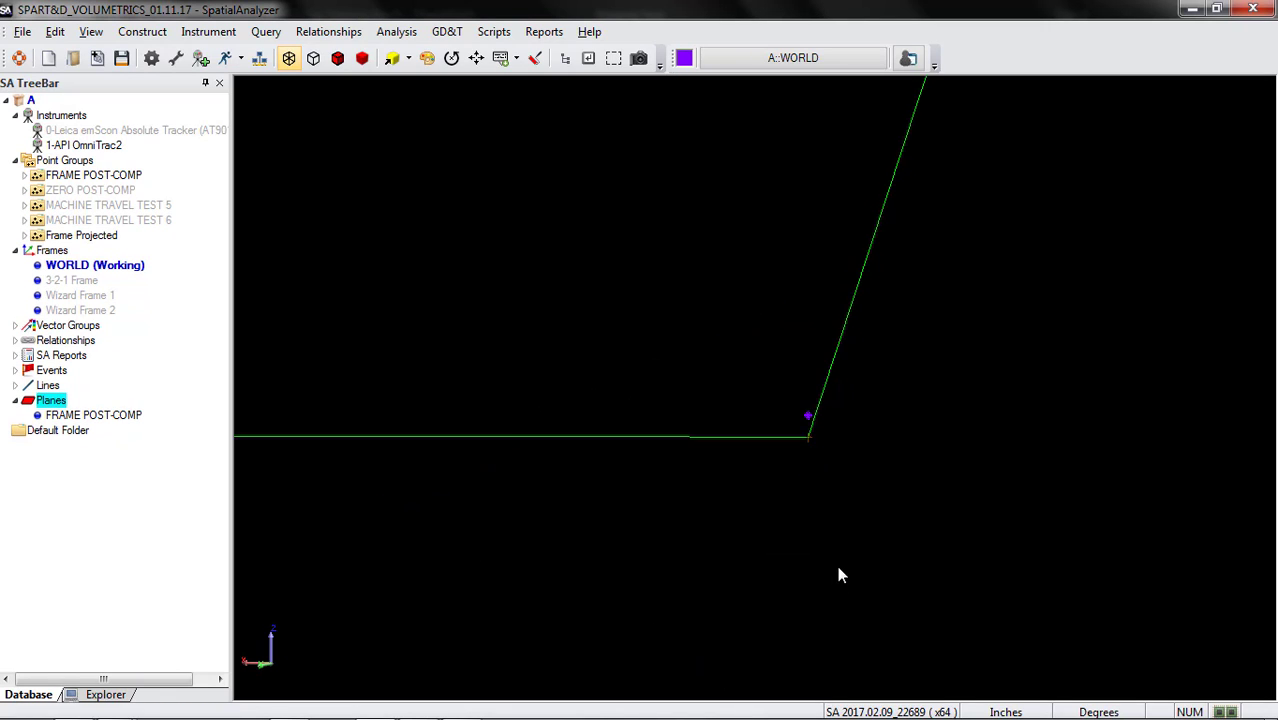
- Examine how the projected points sit relative to the original FRAME POST-COMP points at each corner of the fitted plane
left_click_drag(829, 424, 819, 484)
scroll(867, 440, "up", 4)
left_click_drag(867, 440, 809, 464)
scroll(990, 507, "down", 6)
scroll(966, 490, "down", 5)
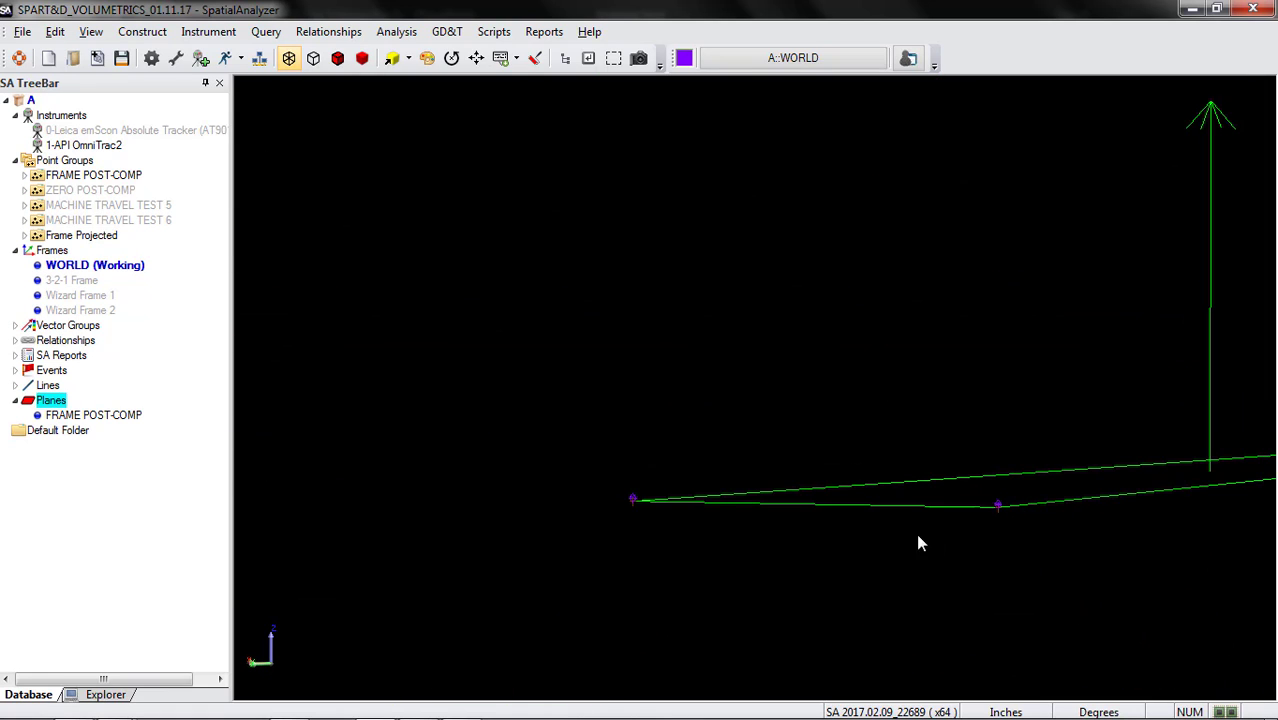
left_click_drag(916, 533, 763, 509)
middle_click_drag(576, 465, 785, 567)
scroll(257, 620, "down", 4)
scroll(257, 620, "down", 5)
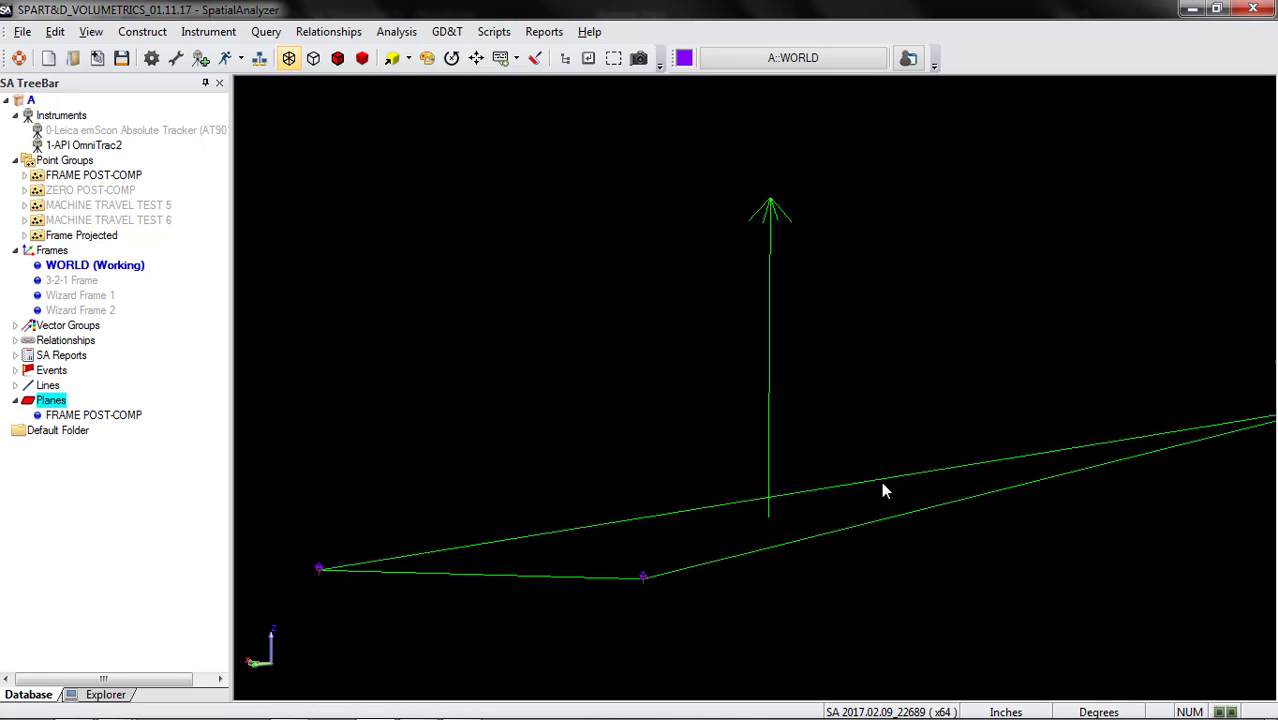
scroll(396, 624, "down", 3)
middle_click_drag(941, 465, 977, 534)
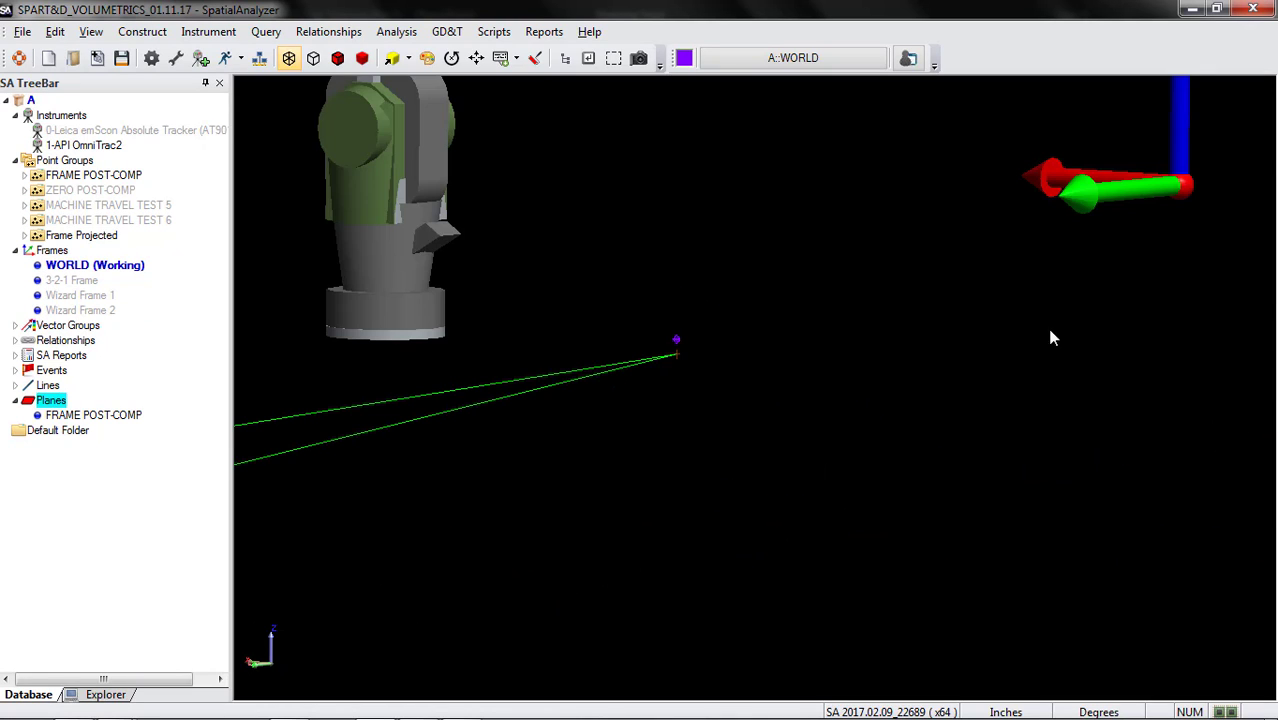
scroll(1050, 338, "down", 5)
- Hide the original FRAME POST-COMP point group and start the Frame Wizard for a new frame
right_click(118, 177)
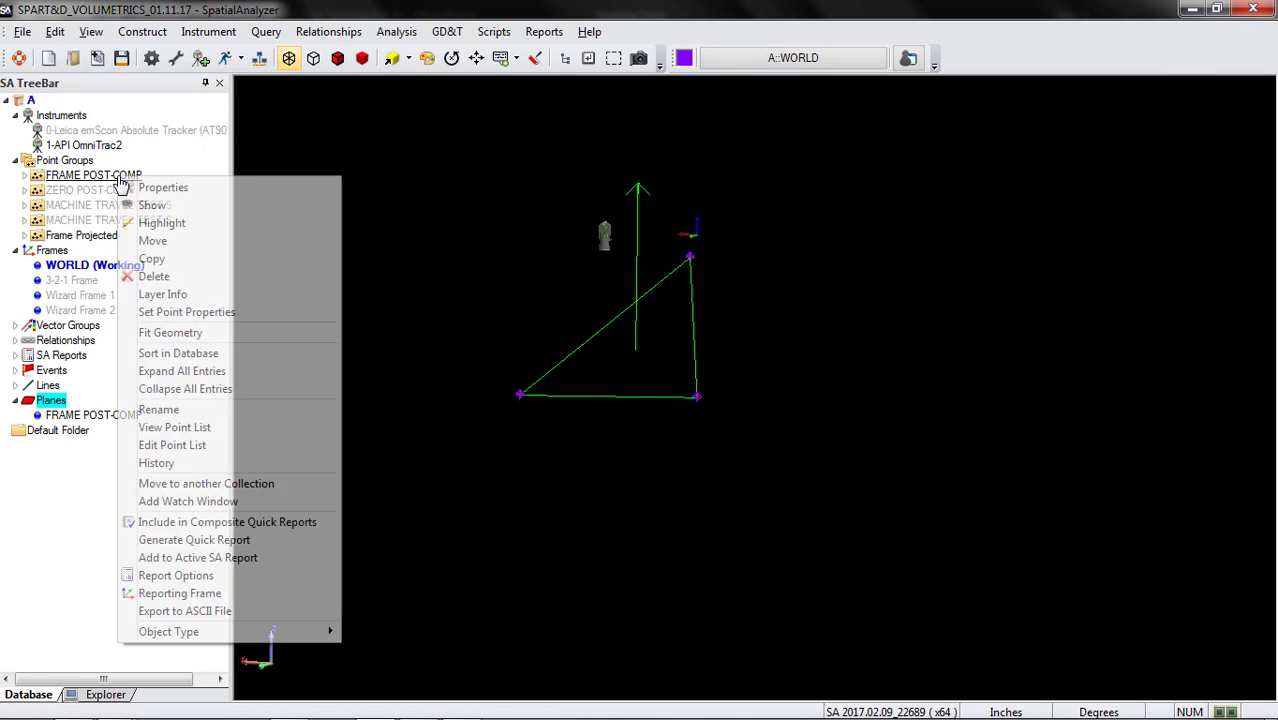
left_click(152, 205)
left_click(142, 31)
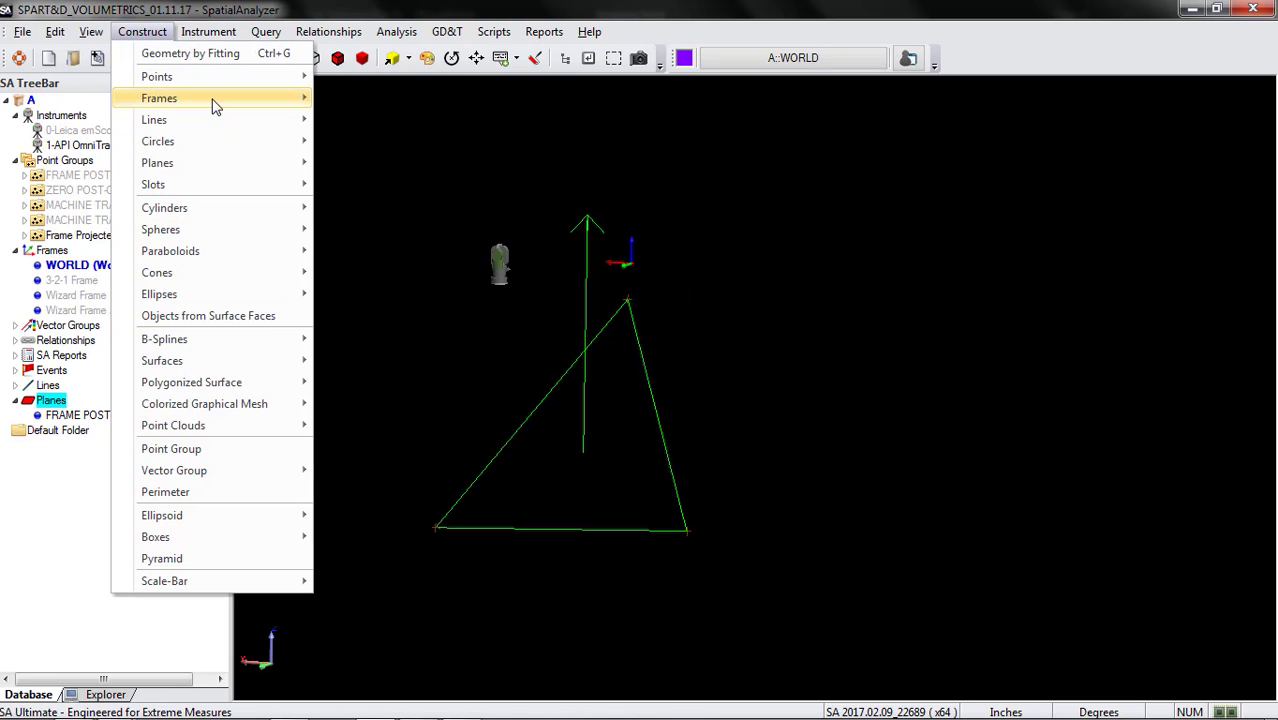
mouse_move(213, 105)
left_click(345, 100)
- Set Frame Projected point 2 as the frame origin and define the +X secondary axis from point 2 to point 1
left_click(987, 293)
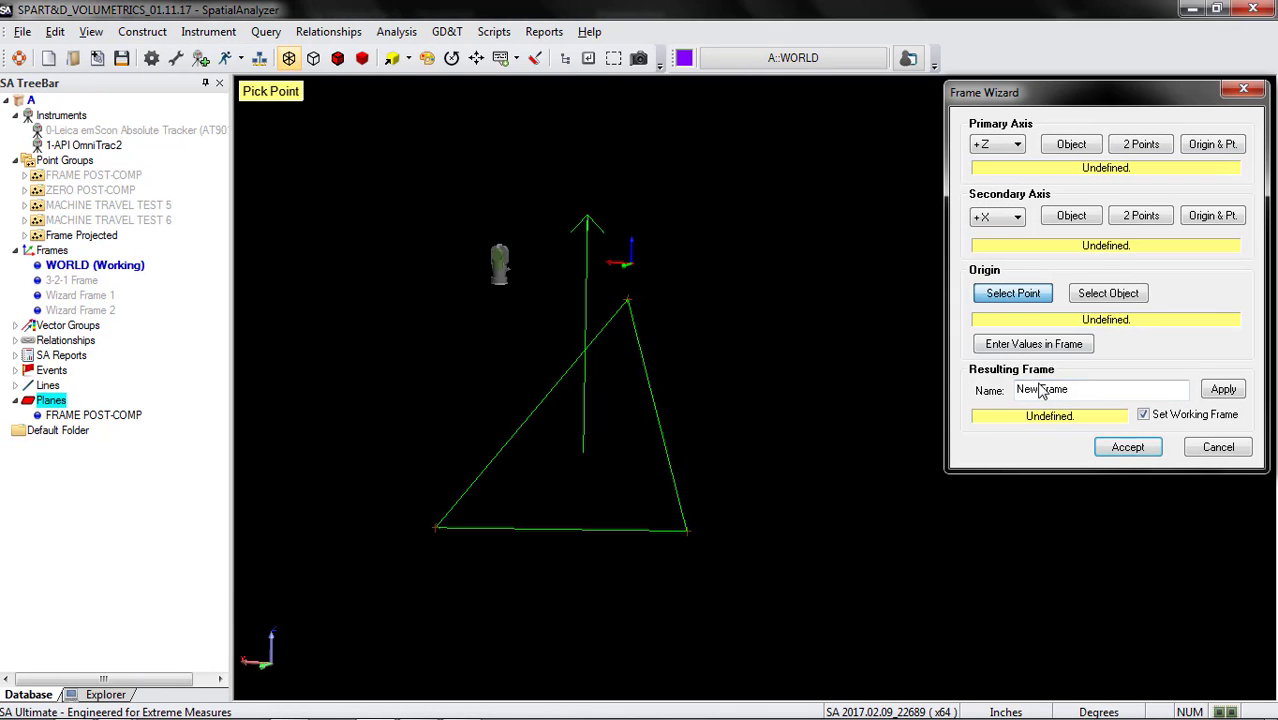
left_click(692, 535)
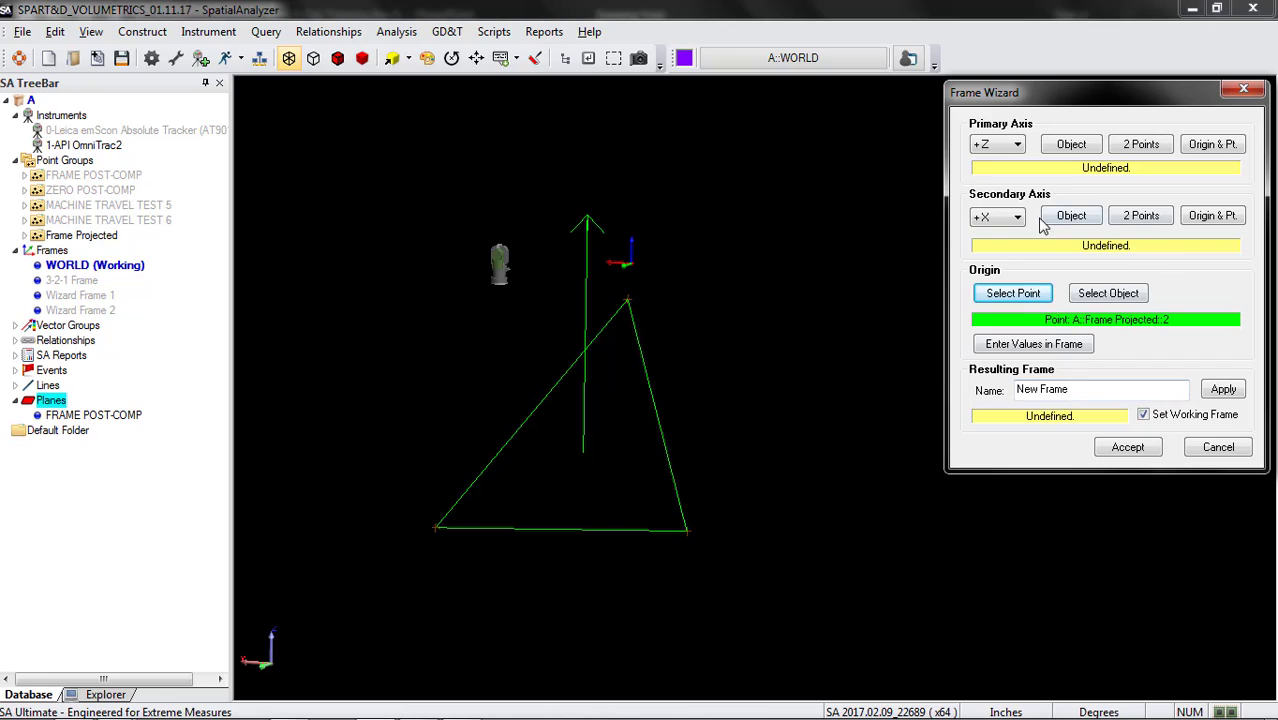
left_click(1138, 225)
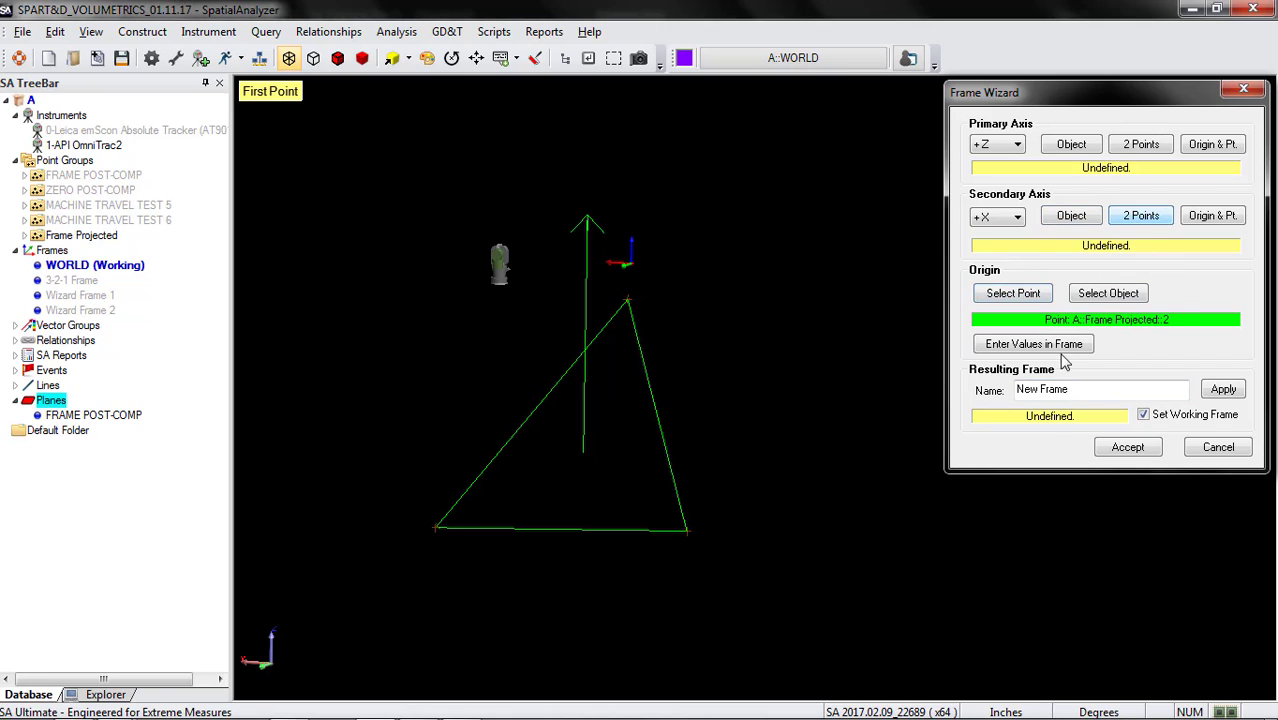
left_click(689, 531)
left_click(662, 326)
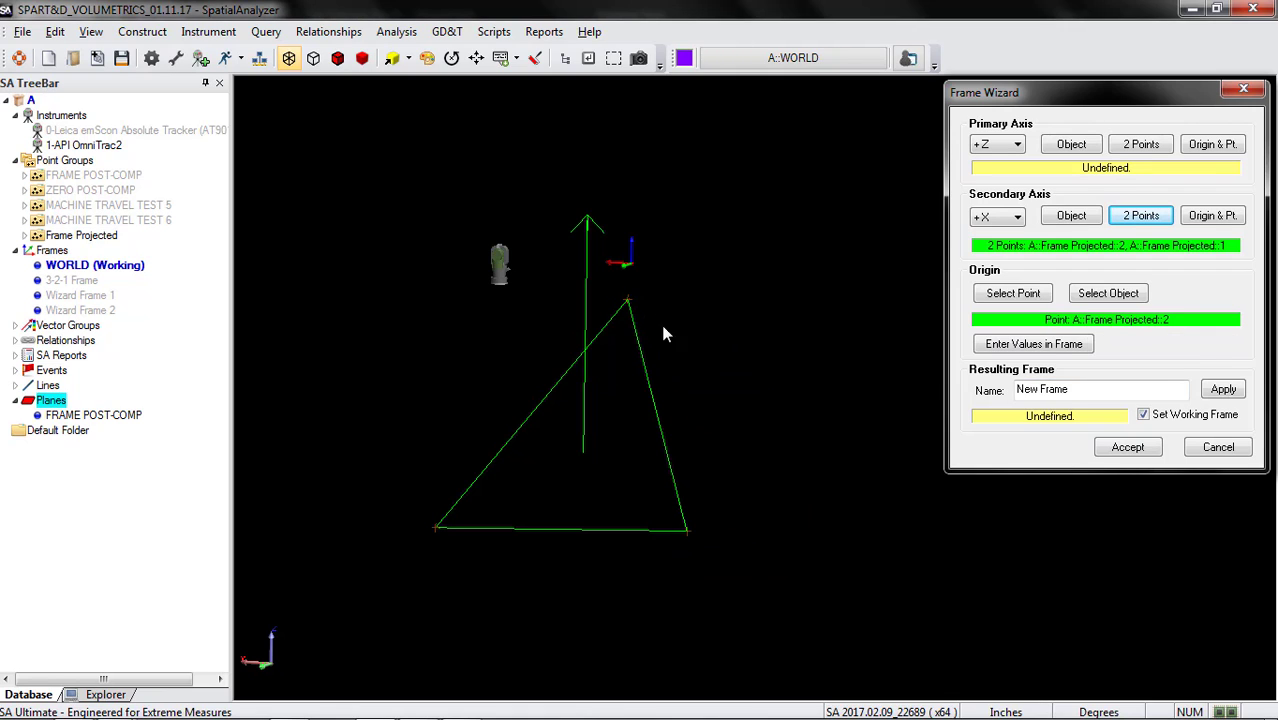
- Define the +Z primary axis of the new frame from the FRAME POST-COMP plane object
left_click(1075, 146)
left_click(515, 432)
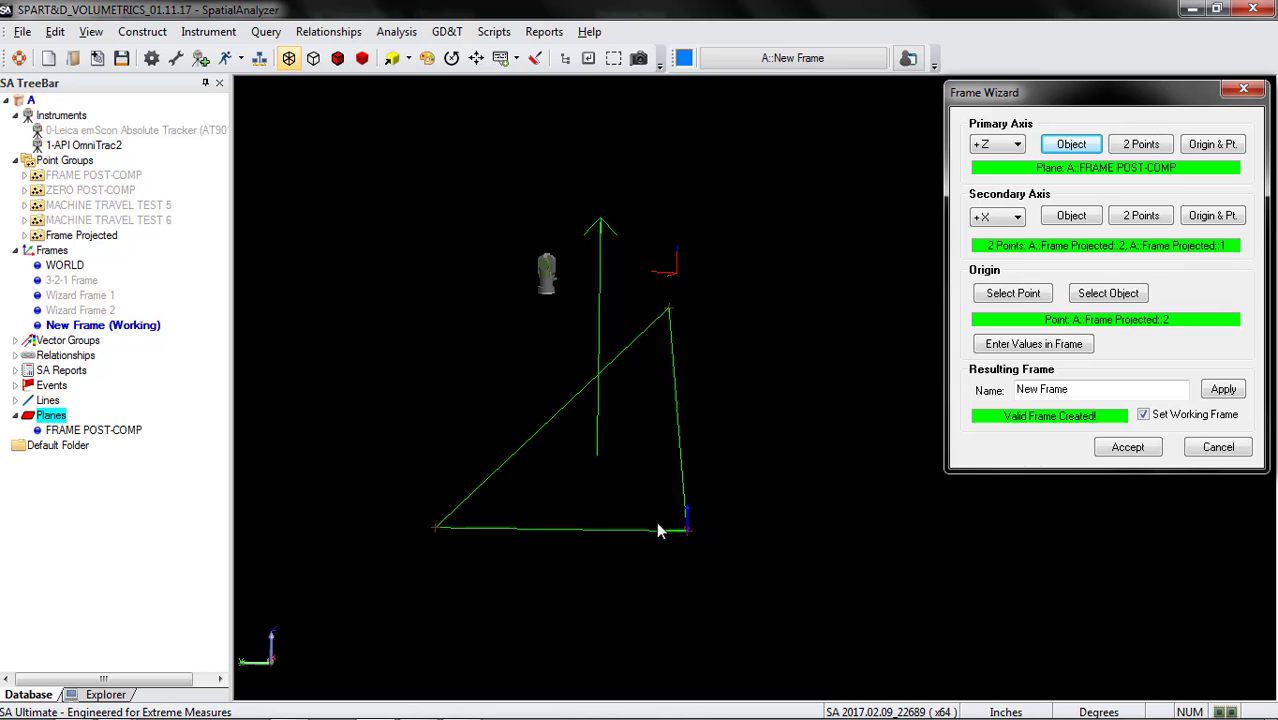
left_click_drag(715, 526, 680, 564)
scroll(711, 638, "down", 3)
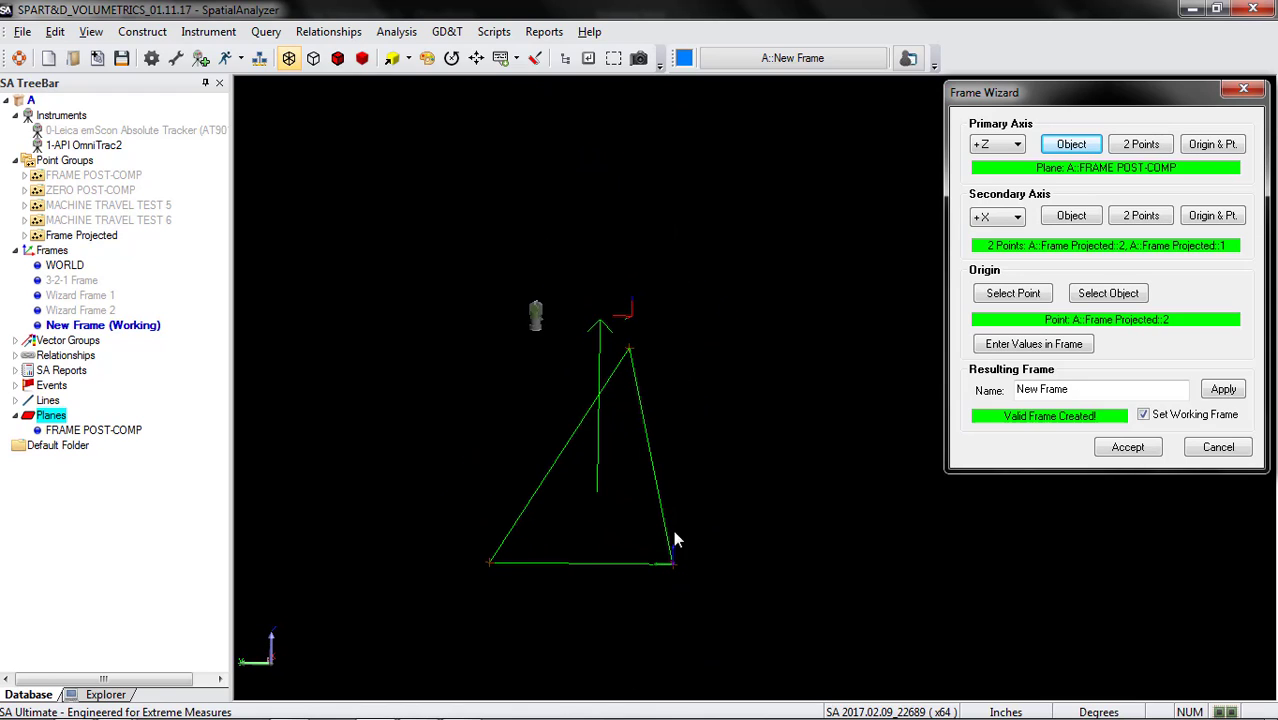